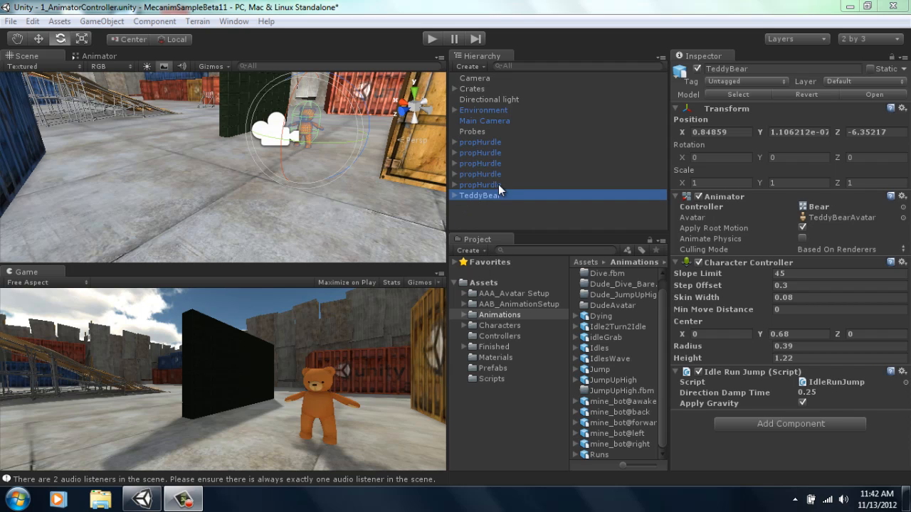
# Step: Import DanceDude.fbx from the desktop into the project's Characters folder and fix its textures' normal map settings
pyautogui.click(905, 503)
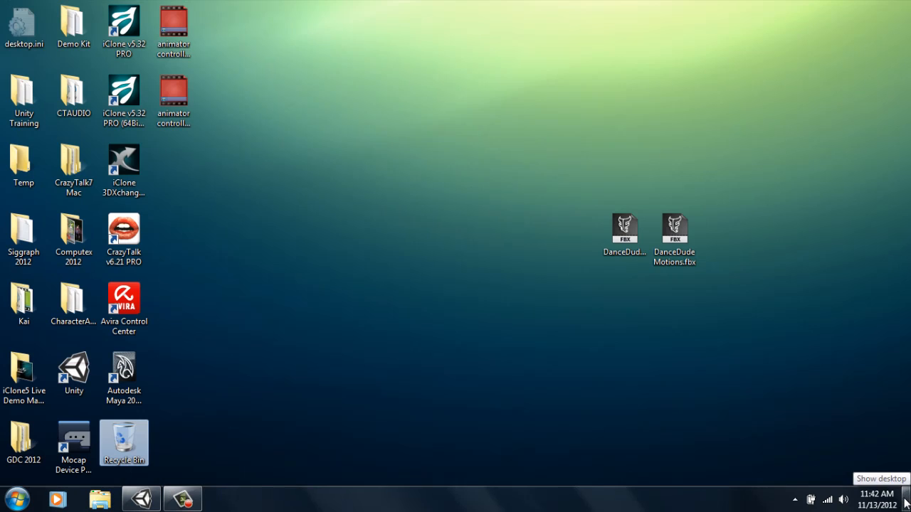
pyautogui.click(630, 241)
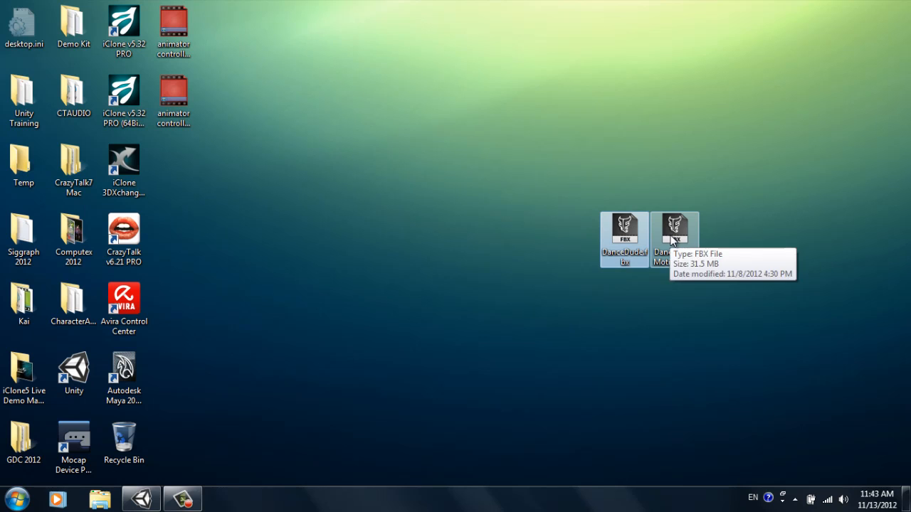
pyautogui.click(673, 241)
pyautogui.click(631, 231)
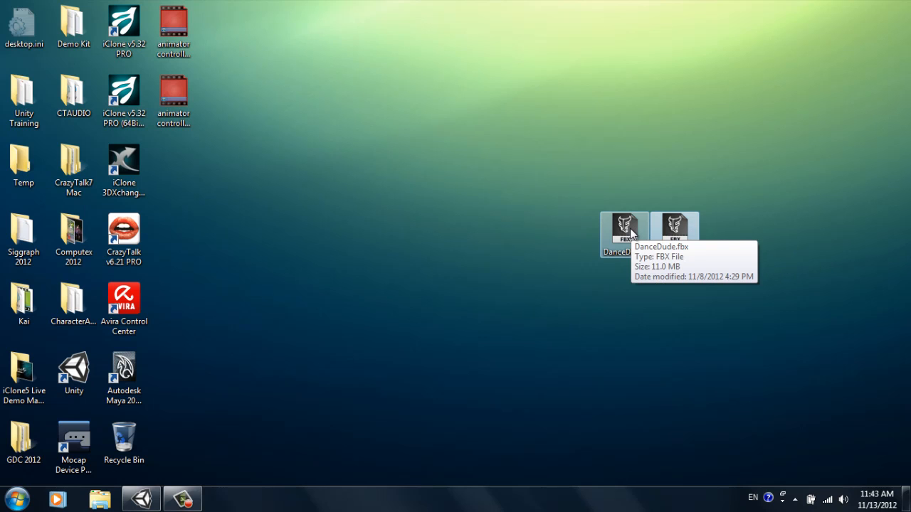
pyautogui.click(667, 231)
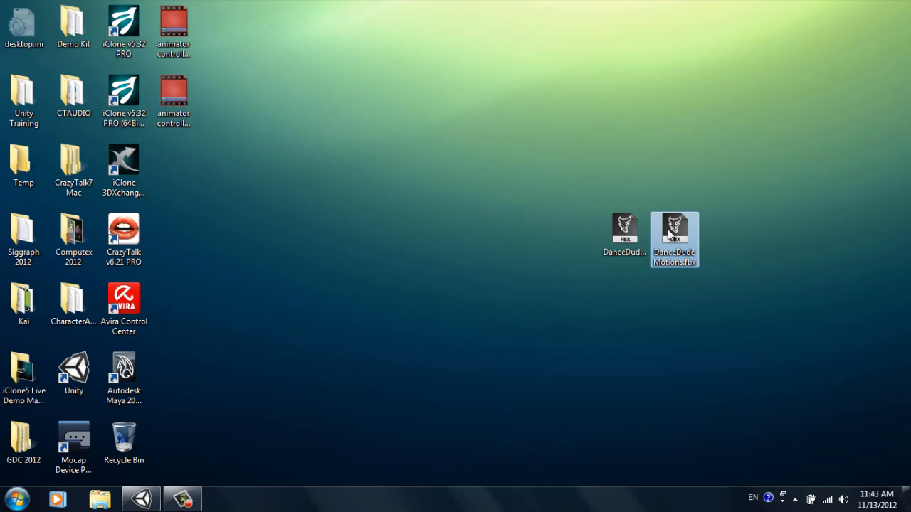
pyautogui.click(628, 240)
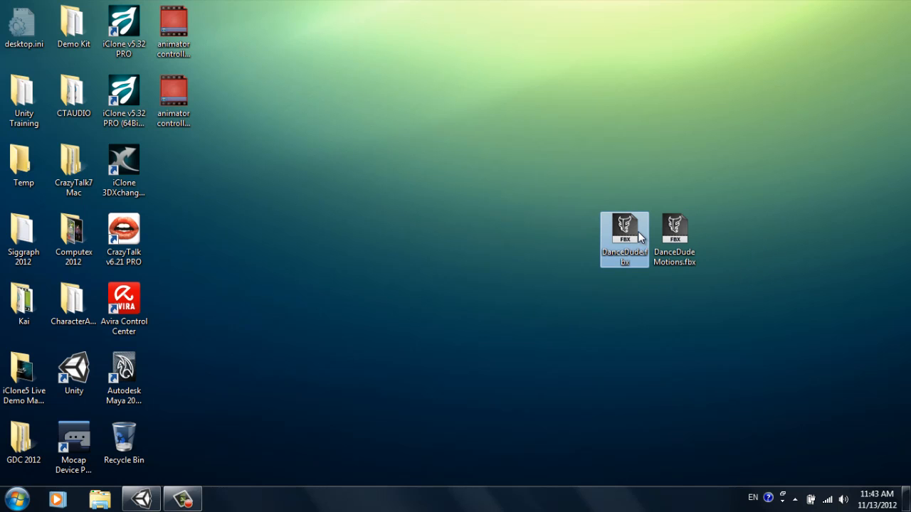
pyautogui.moveTo(632, 241); pyautogui.dragTo(505, 325)
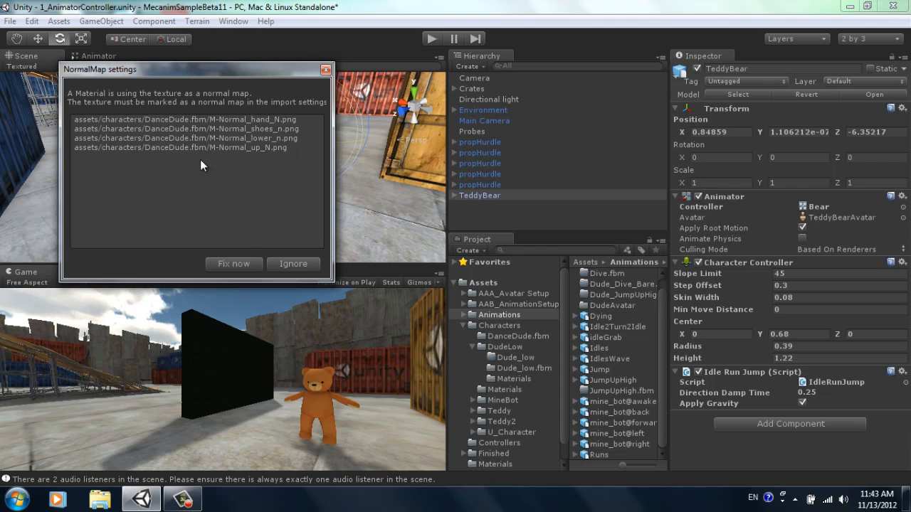
pyautogui.click(234, 262)
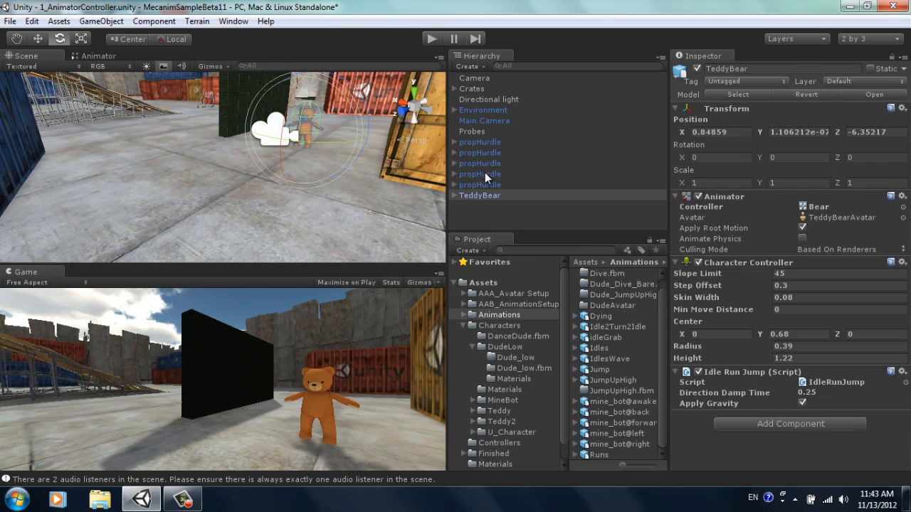
# Step: Preview the DanceDude model from the Characters folder and place it in the scene in front of the teddy bear
pyautogui.click(486, 327)
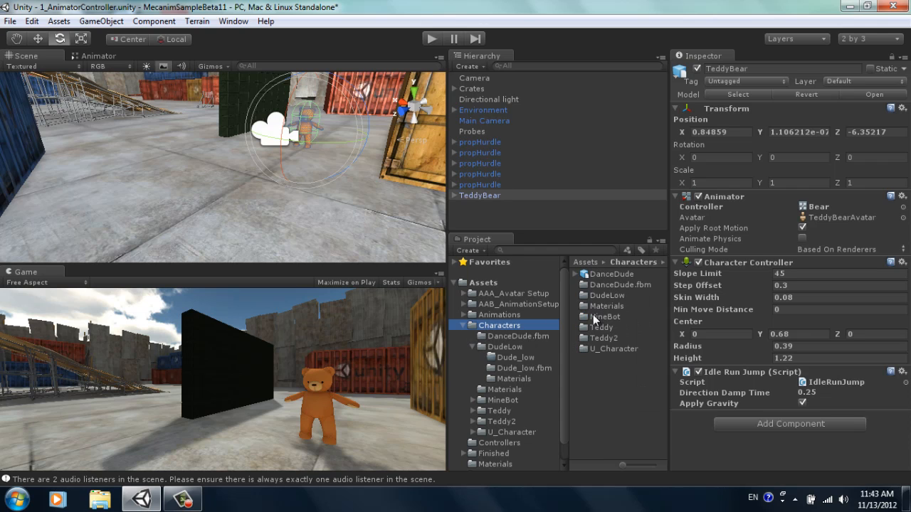
pyautogui.click(614, 277)
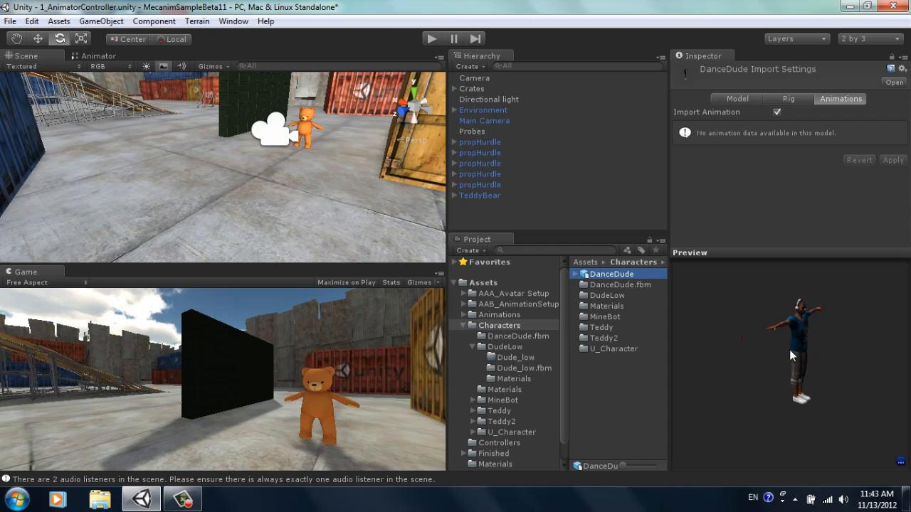
pyautogui.moveTo(800, 358)
pyautogui.mouseDown()
pyautogui.moveTo(739, 349)
pyautogui.moveTo(805, 350)
pyautogui.mouseUp()
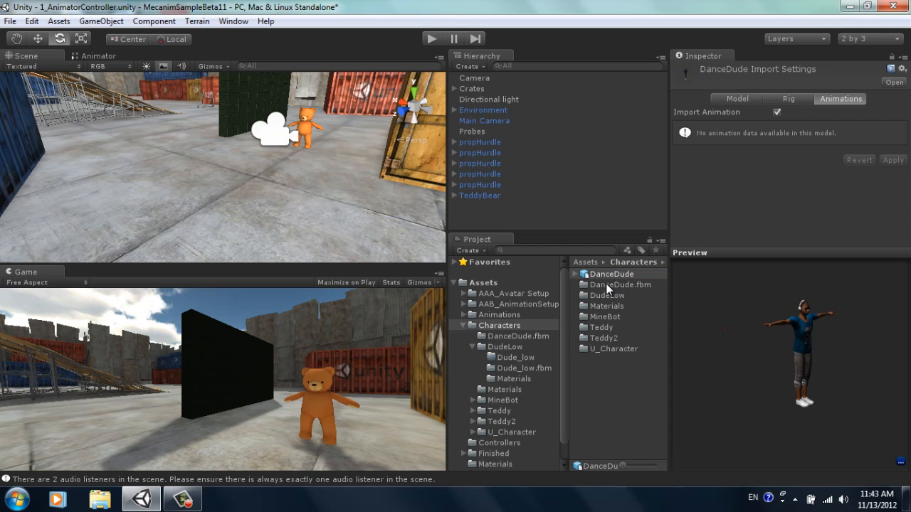
pyautogui.moveTo(610, 277); pyautogui.dragTo(313, 167)
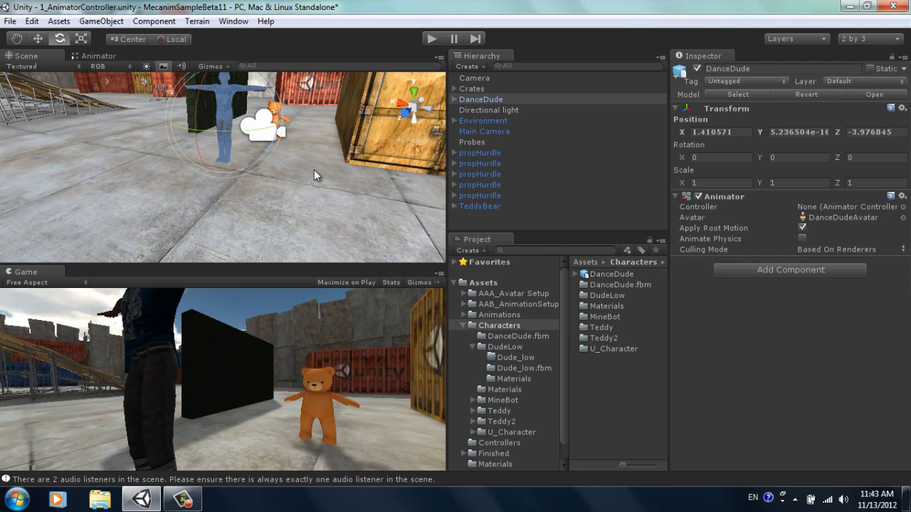
pyautogui.press('f')
pyautogui.scroll(5, 217, 189)
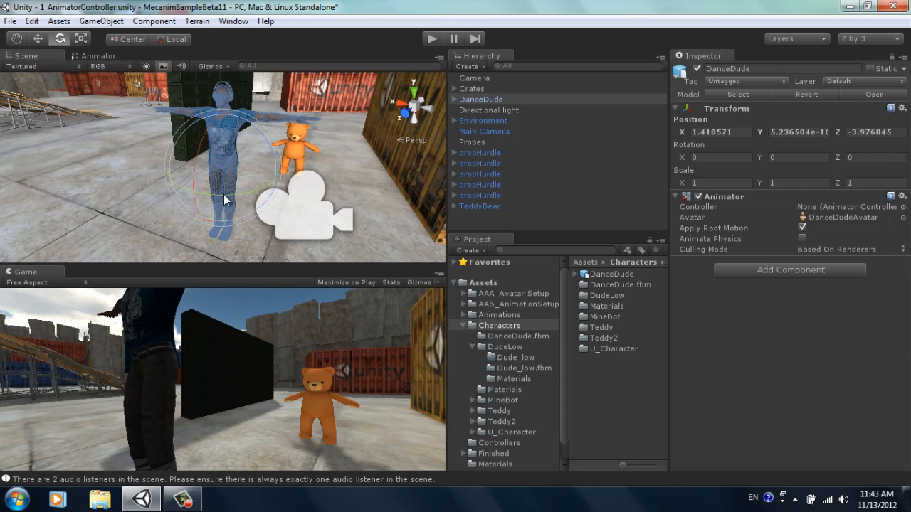
pyautogui.click(297, 146)
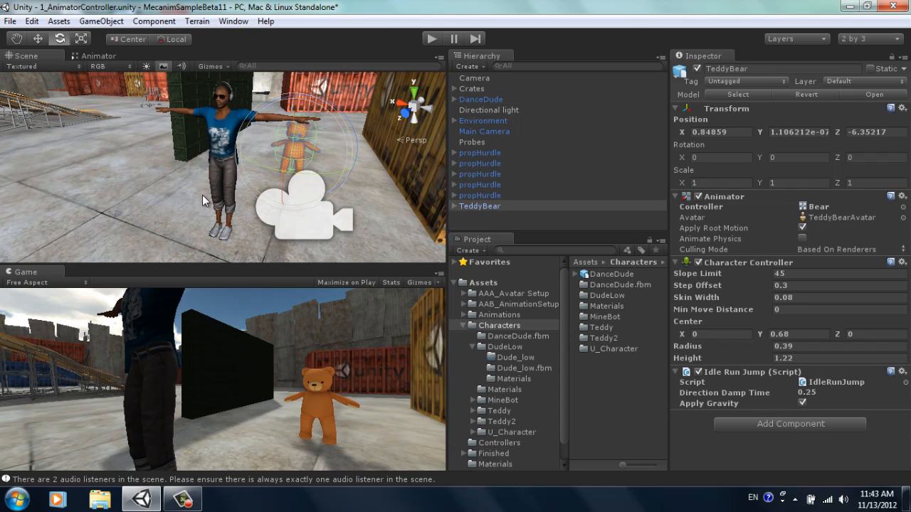
pyautogui.keyDown('alt'); pyautogui.moveTo(172, 186); pyautogui.dragTo(258, 181); pyautogui.keyUp('alt')
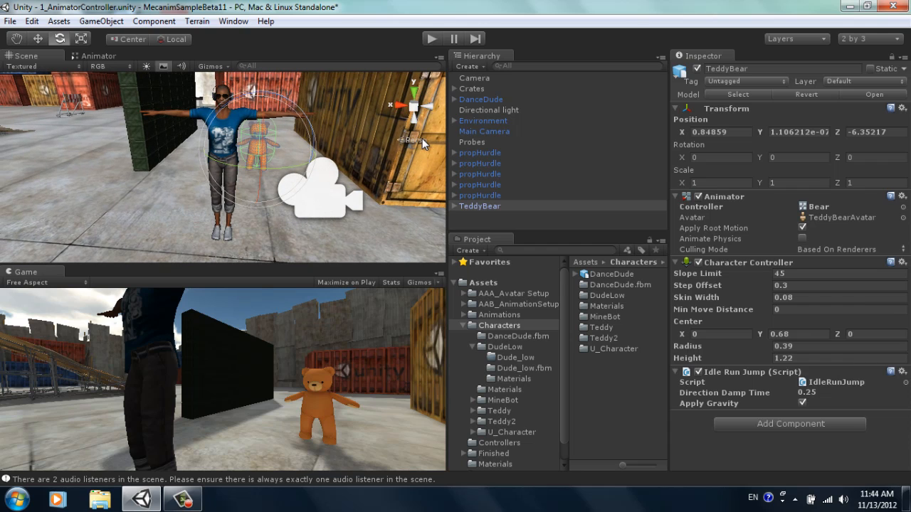
# Step: Set the shader of the FbxTemp_0001 material on DanceDude's Body to Transparent/Cutout/Bumped Diffuse
pyautogui.click(488, 100)
pyautogui.click(455, 100)
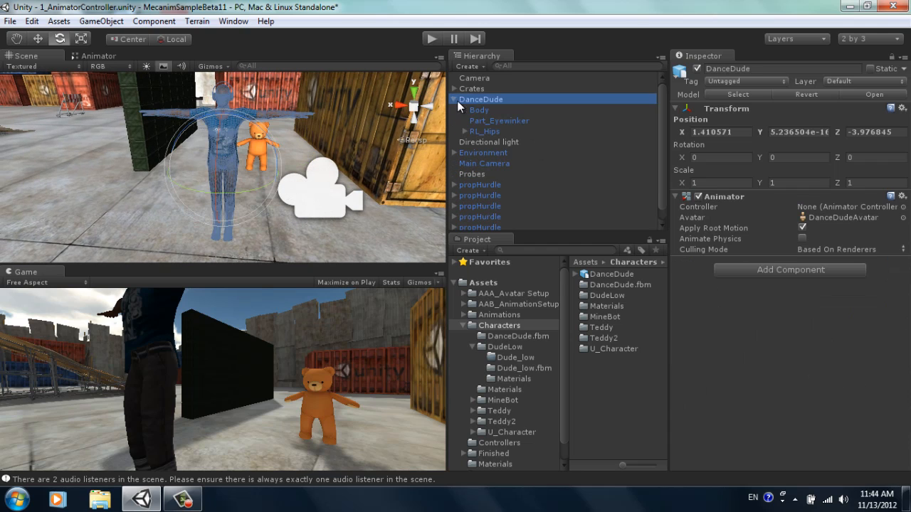
pyautogui.click(477, 109)
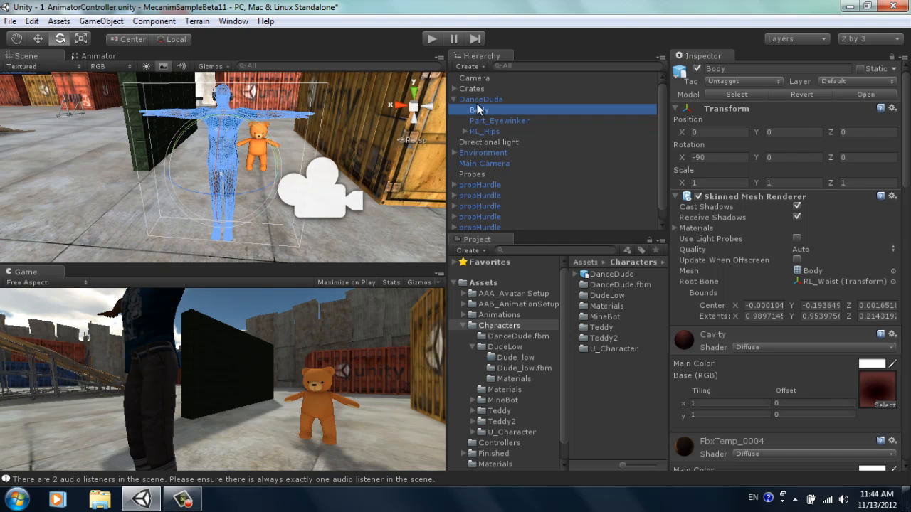
pyautogui.moveTo(906, 148); pyautogui.dragTo(909, 416)
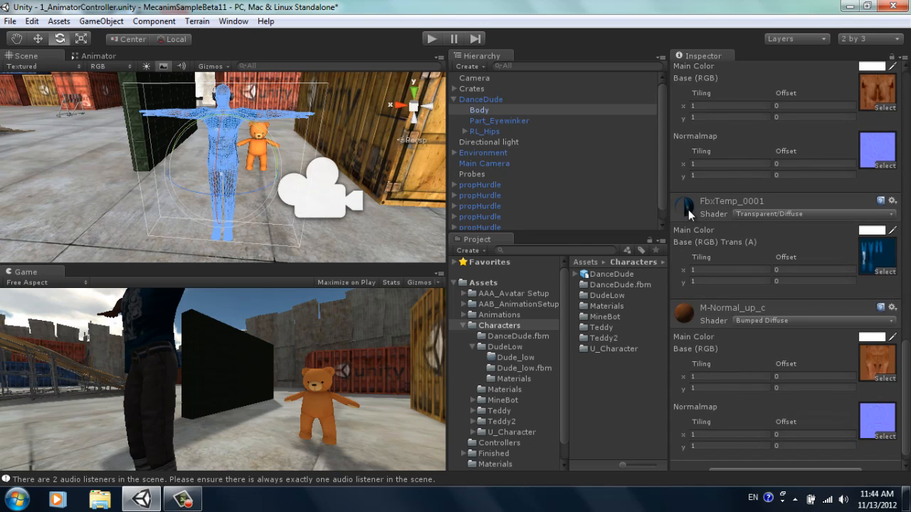
pyautogui.click(751, 212)
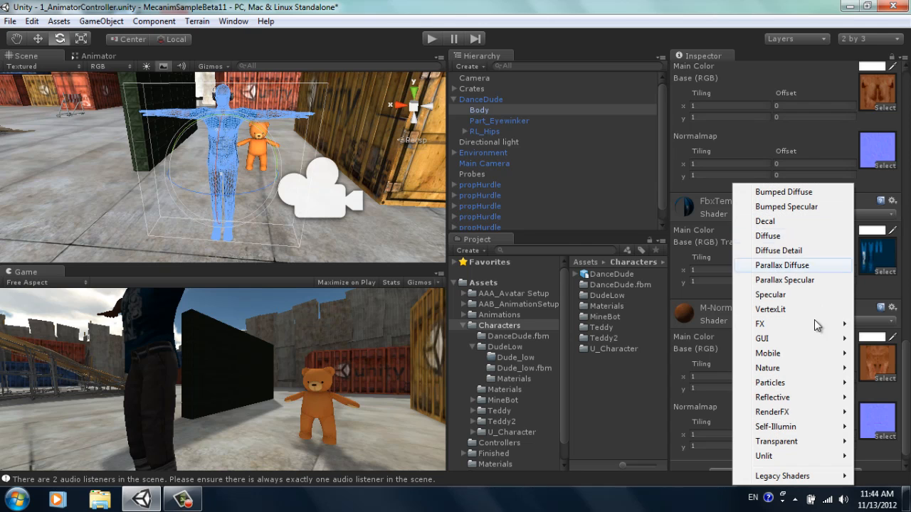
pyautogui.moveTo(807, 442)
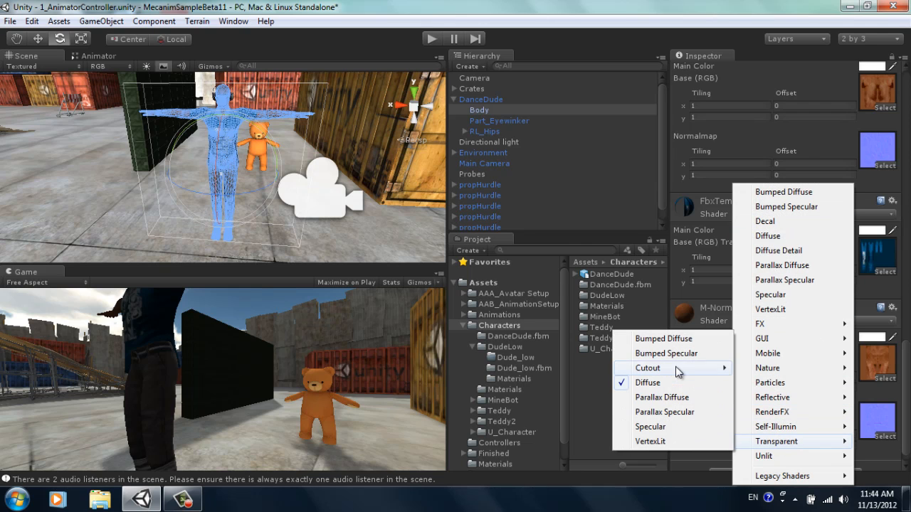
pyautogui.moveTo(675, 368)
pyautogui.click(781, 367)
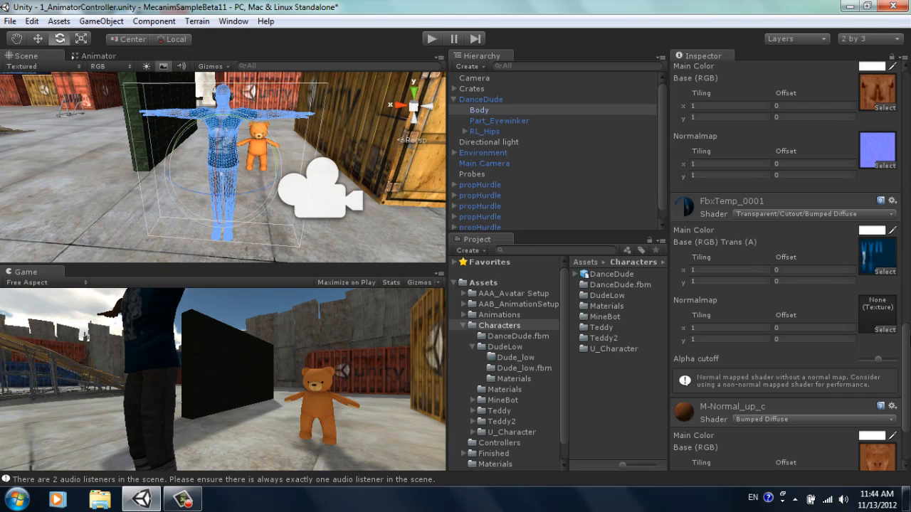
# Step: Enable Use Light Probes on the Skinned Mesh Renderer of DanceDude's Body
pyautogui.scroll(-5, 900, 239)
pyautogui.scroll(10, 900, 239)
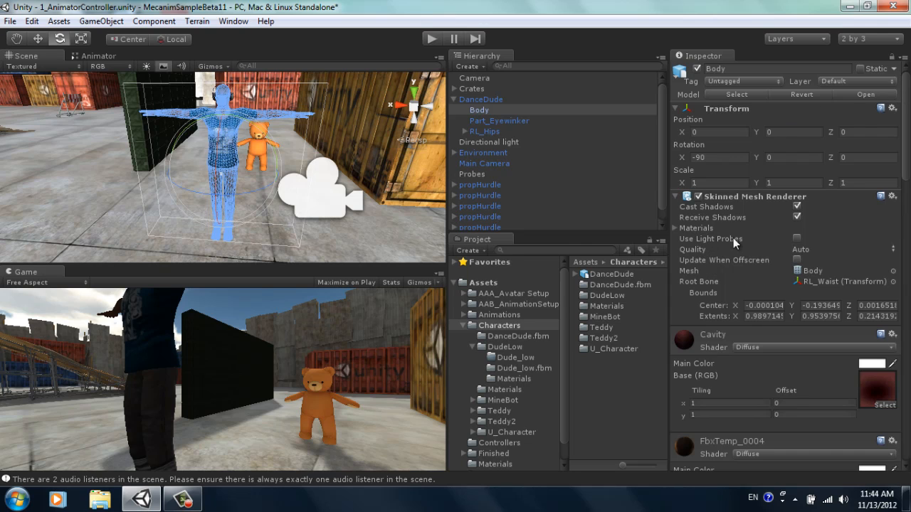
pyautogui.click(796, 239)
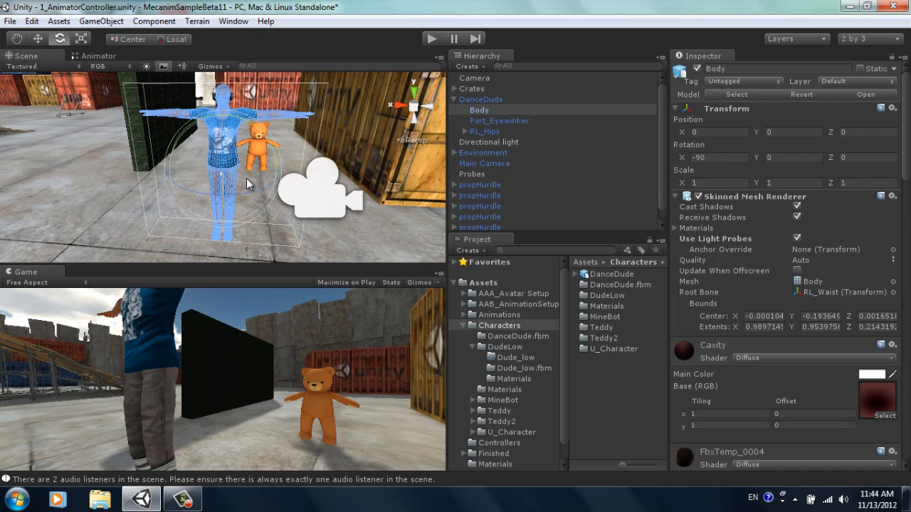
# Step: Move the whole DanceDude character back beside the teddy bear, to about X 1.74 and Z -5.99
pyautogui.press('w')
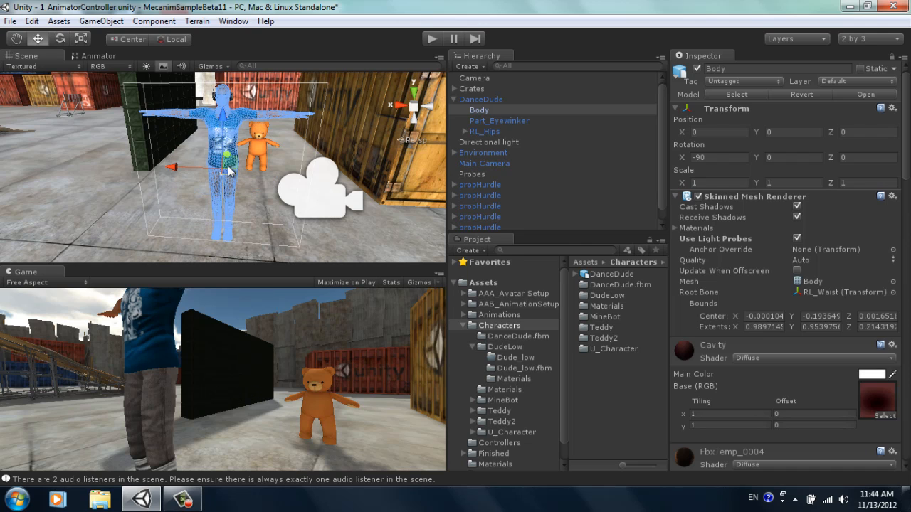
pyautogui.moveTo(226, 168); pyautogui.dragTo(232, 173)
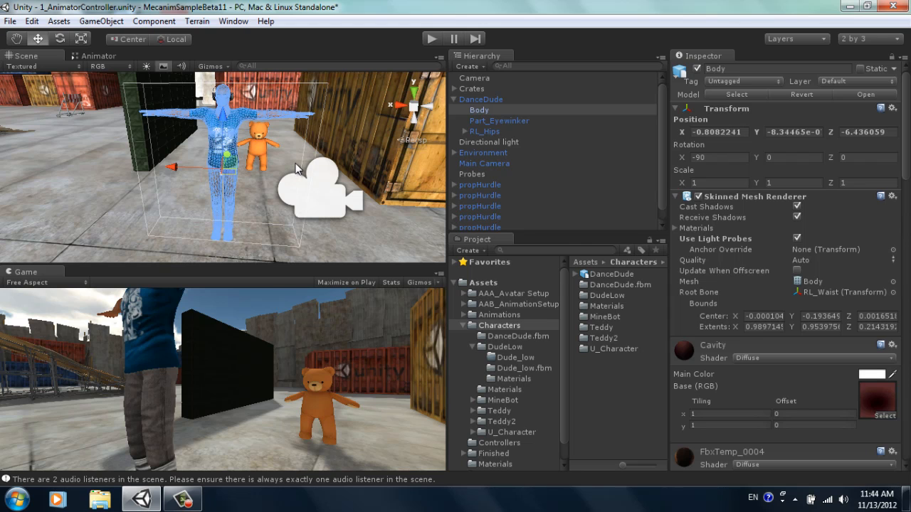
pyautogui.hotkey('ctrl', 'z')
pyautogui.click(480, 100)
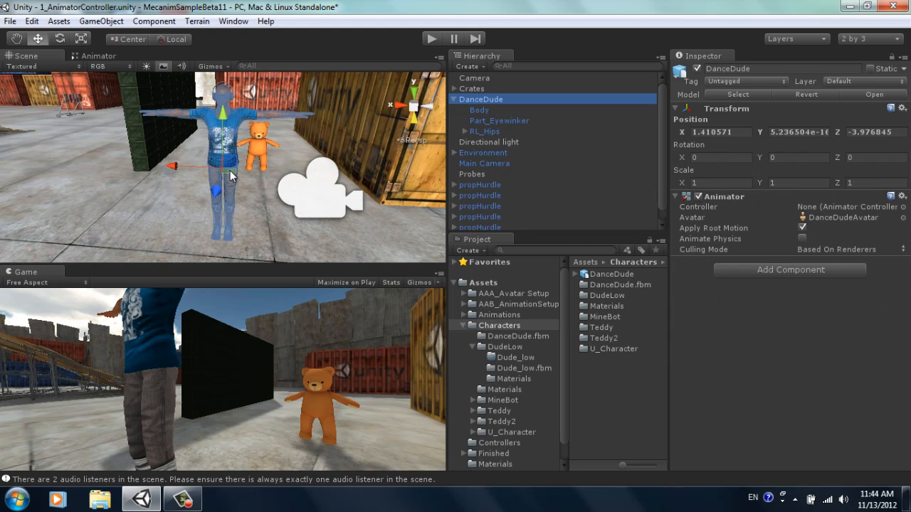
pyautogui.moveTo(230, 170); pyautogui.dragTo(222, 139)
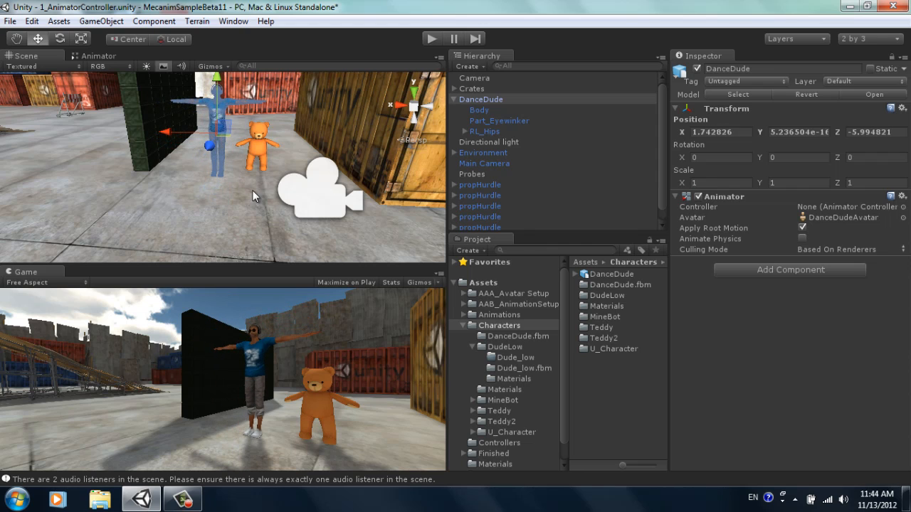
pyautogui.click(454, 98)
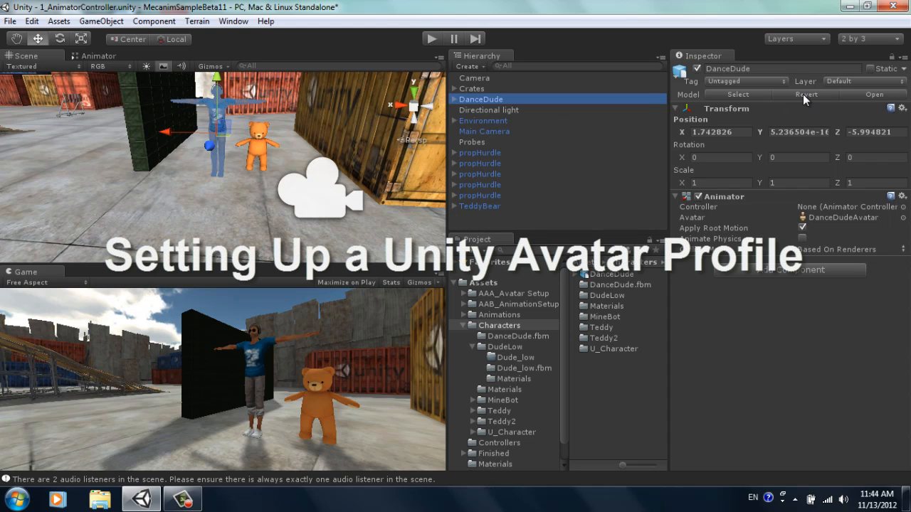
# Step: Set the rig's animation type to Humanoid in the import settings of the DanceDude model
pyautogui.click(726, 94)
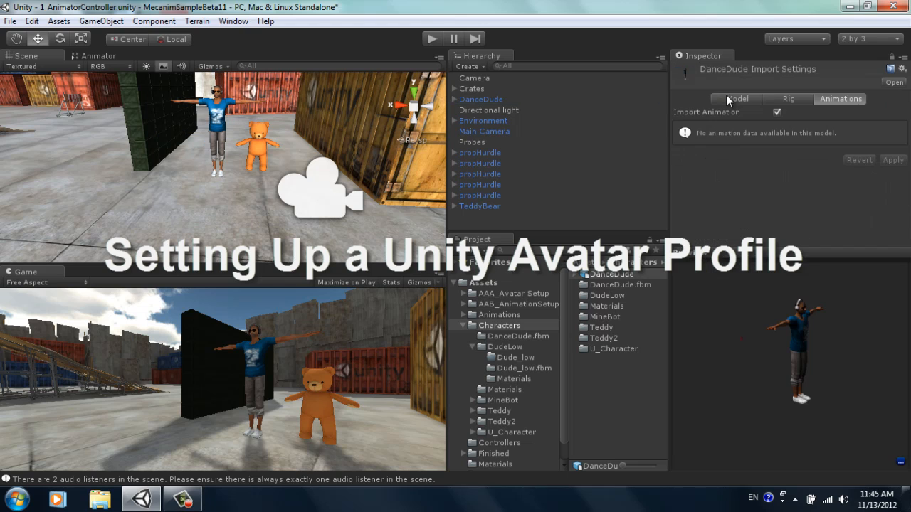
pyautogui.click(789, 99)
pyautogui.click(796, 112)
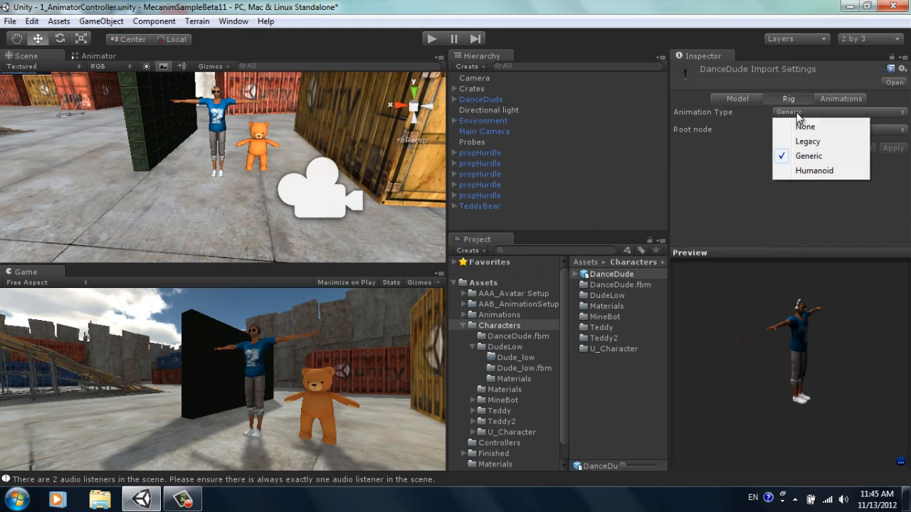
pyautogui.click(814, 170)
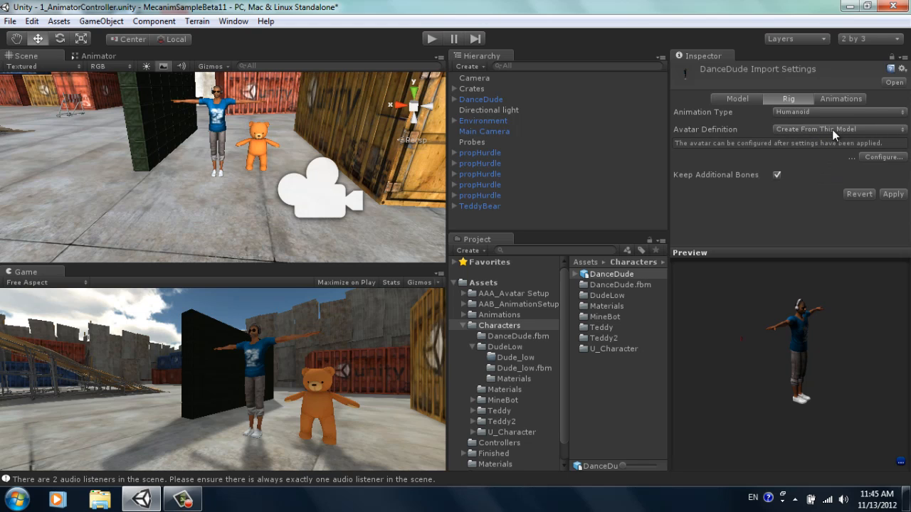
# Step: Open the DanceDude avatar configuration, saving the scene changes and applying the pending import settings
pyautogui.click(883, 158)
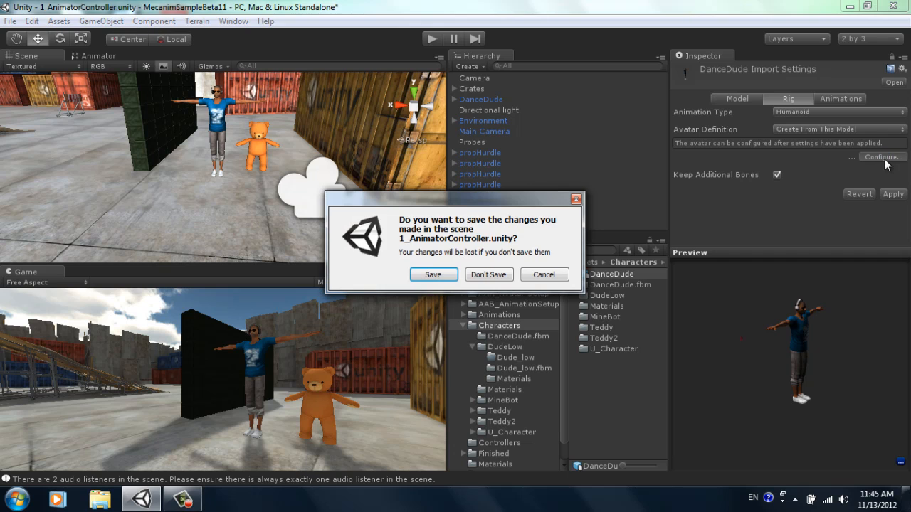
pyautogui.click(433, 275)
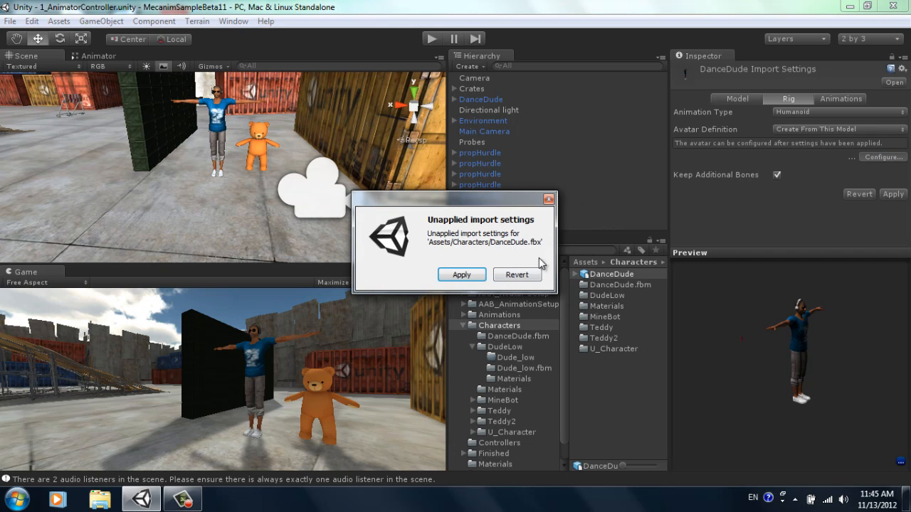
pyautogui.click(475, 276)
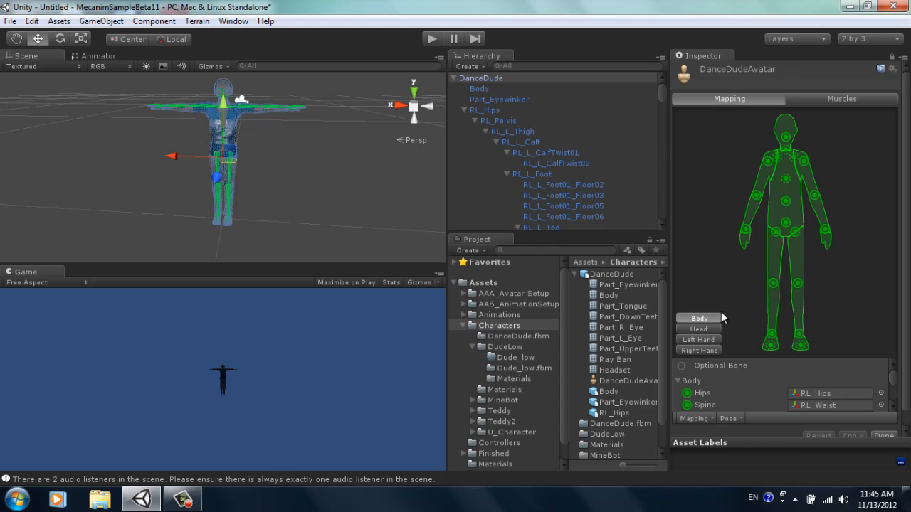
# Step: Enforce the T-pose on the DanceDude avatar and finish its configuration, applying the pending import settings
pyautogui.scroll(-1, 732, 393)
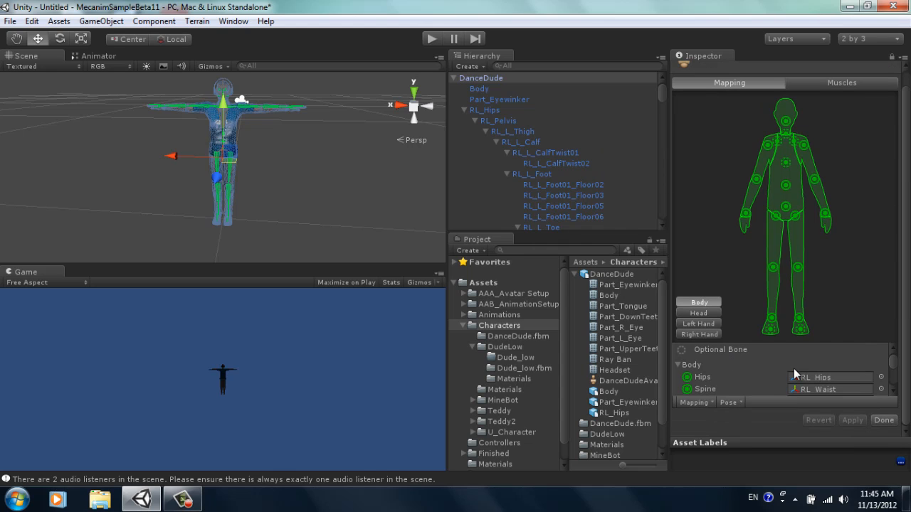
pyautogui.click(737, 403)
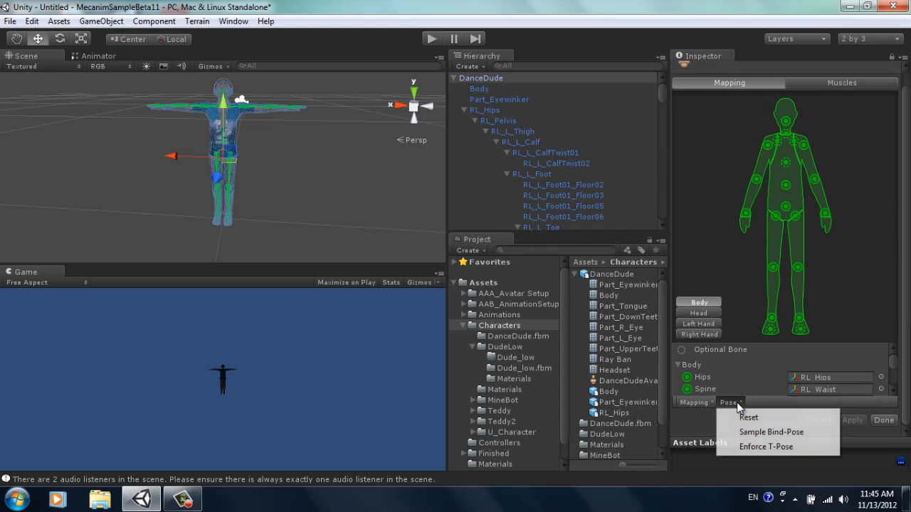
pyautogui.click(767, 446)
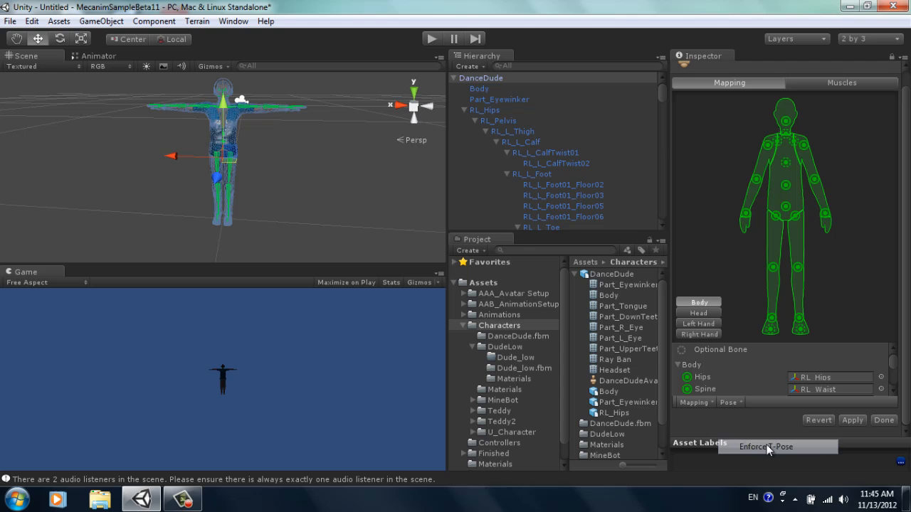
pyautogui.click(885, 420)
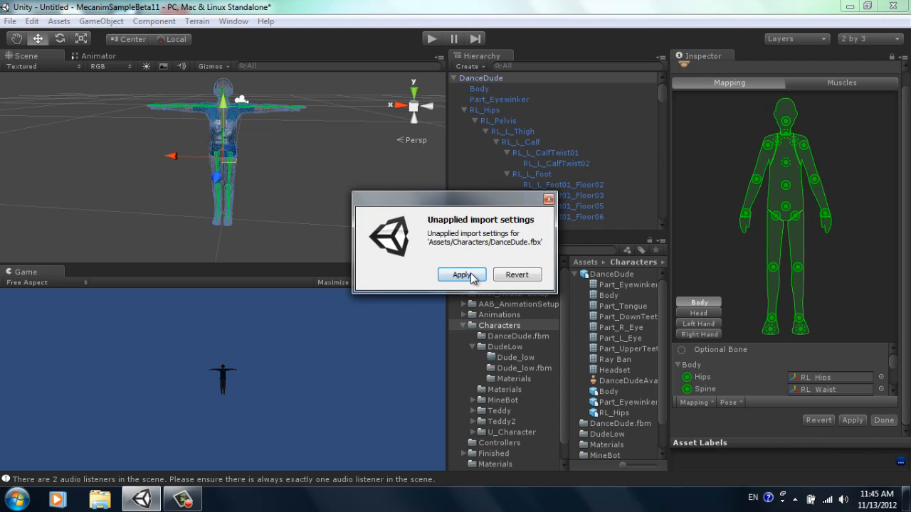
pyautogui.click(462, 276)
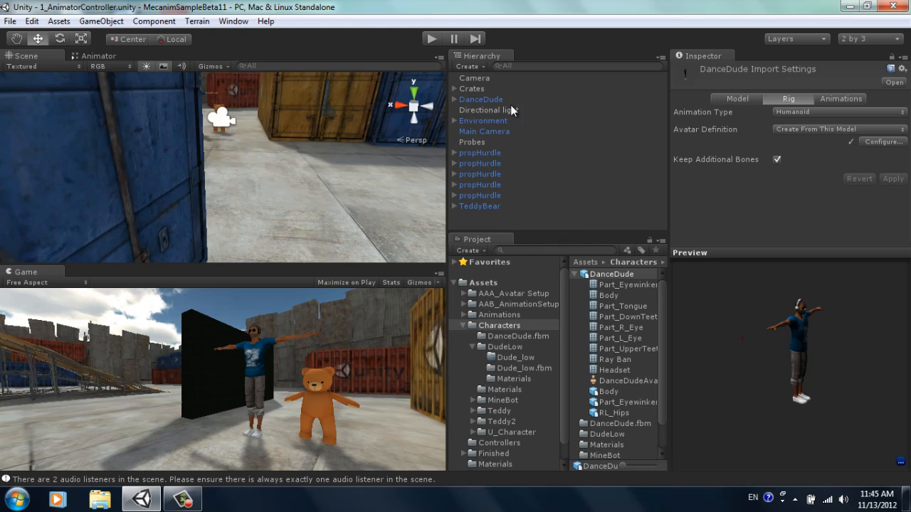
# Step: Create an animator controller named DanceDude Controller in the Controllers folder and assign it to the Animator of the DanceDude character
pyautogui.click(491, 100)
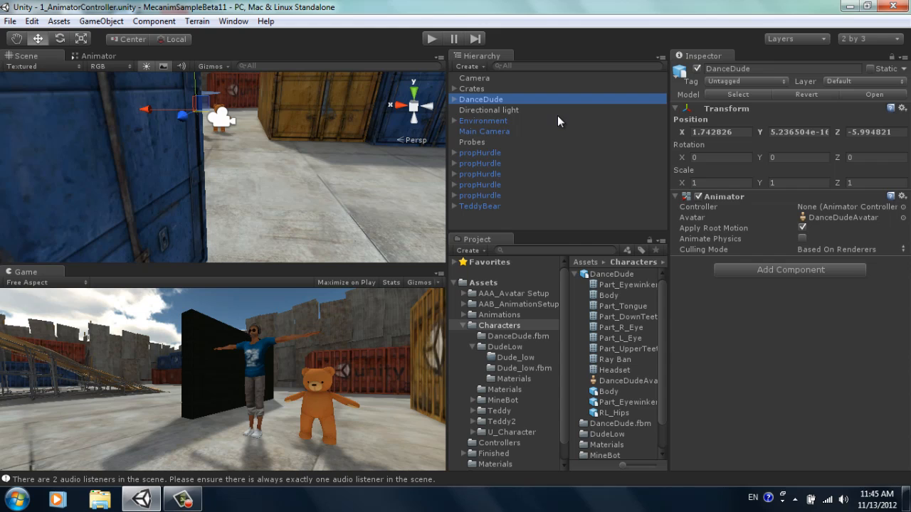
pyautogui.click(473, 325)
pyautogui.click(464, 325)
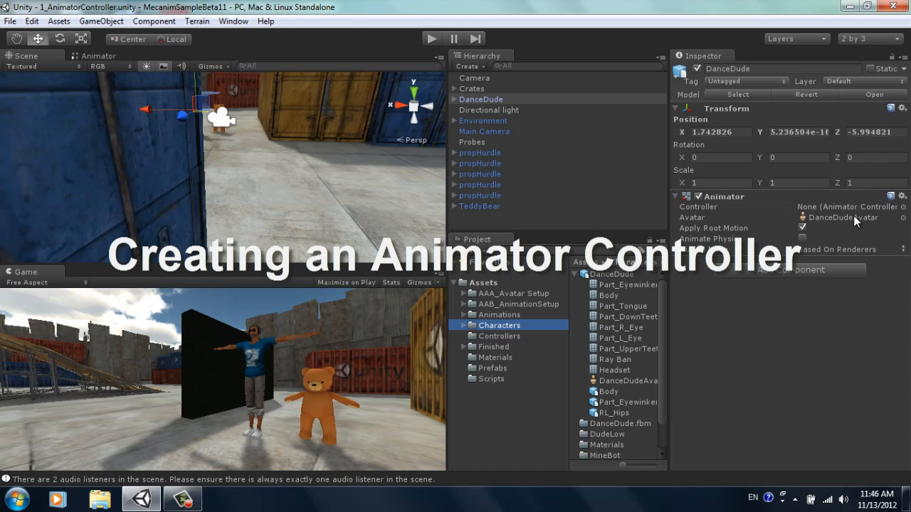
pyautogui.click(492, 337)
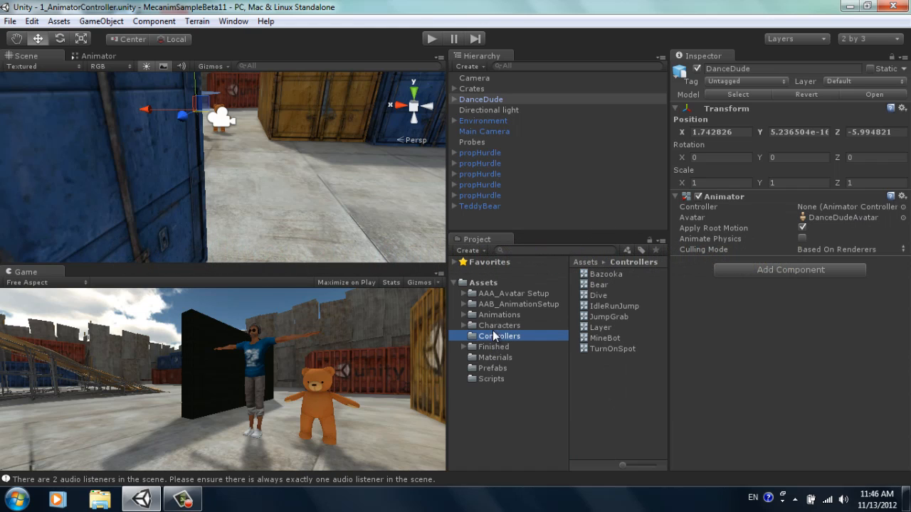
pyautogui.click(481, 256)
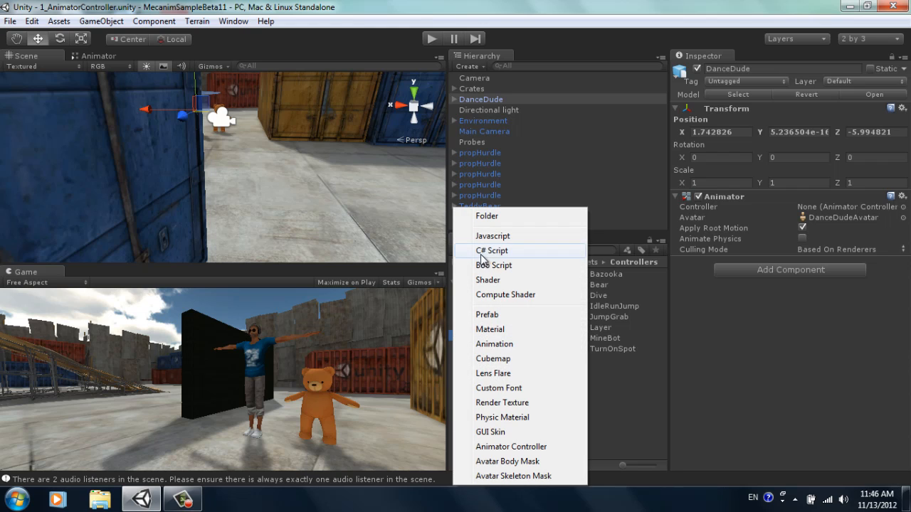
pyautogui.click(522, 446)
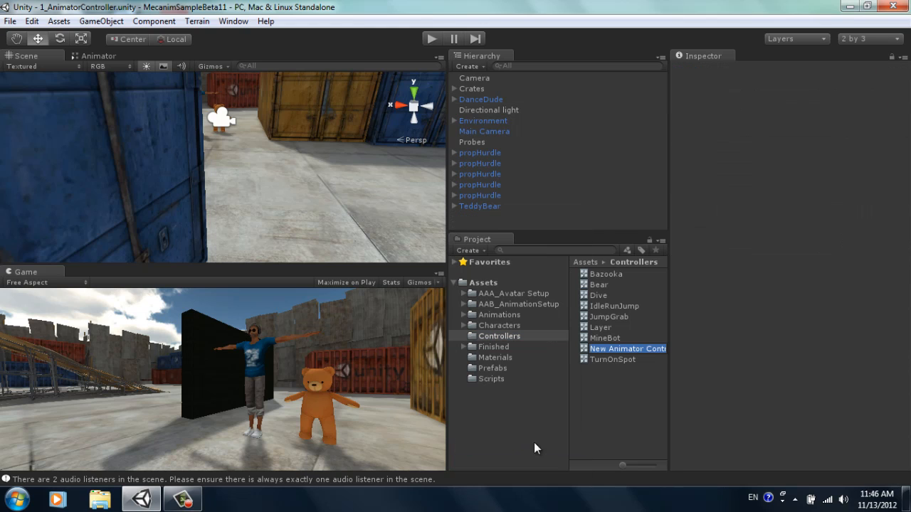
pyautogui.write('Danced')
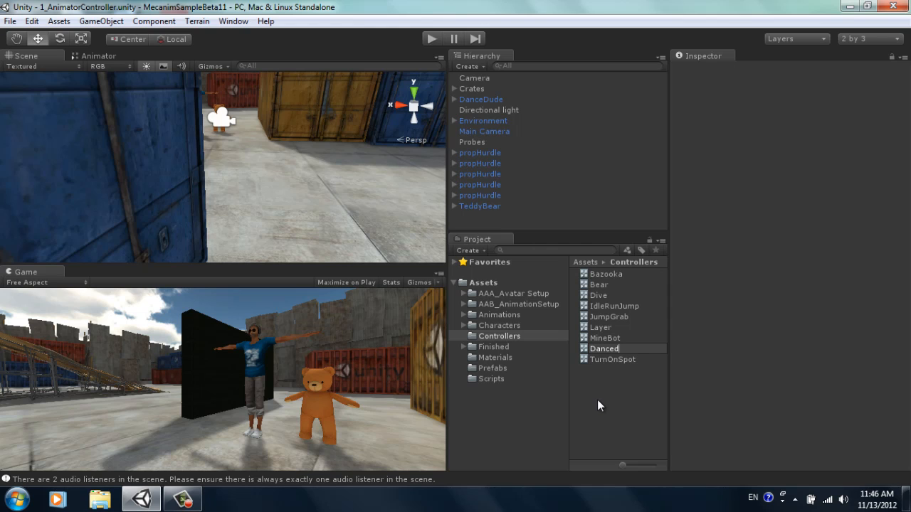
pyautogui.press('BackSpace')
pyautogui.write('Dude Controller')
pyautogui.press('Return')
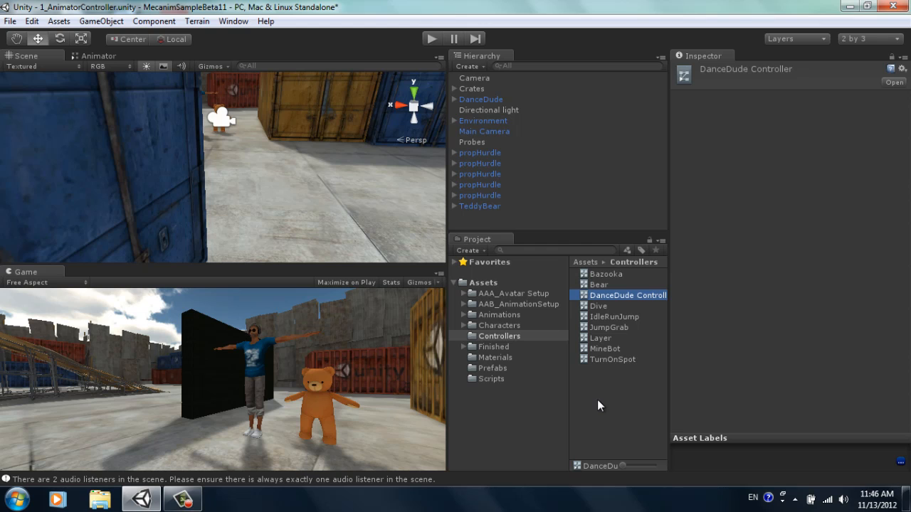
pyautogui.click(481, 100)
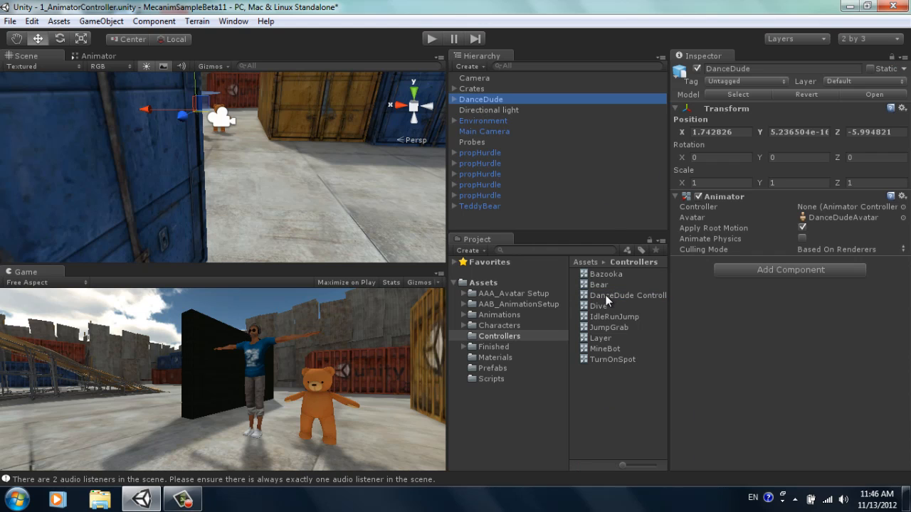
pyautogui.moveTo(606, 296); pyautogui.dragTo(823, 204)
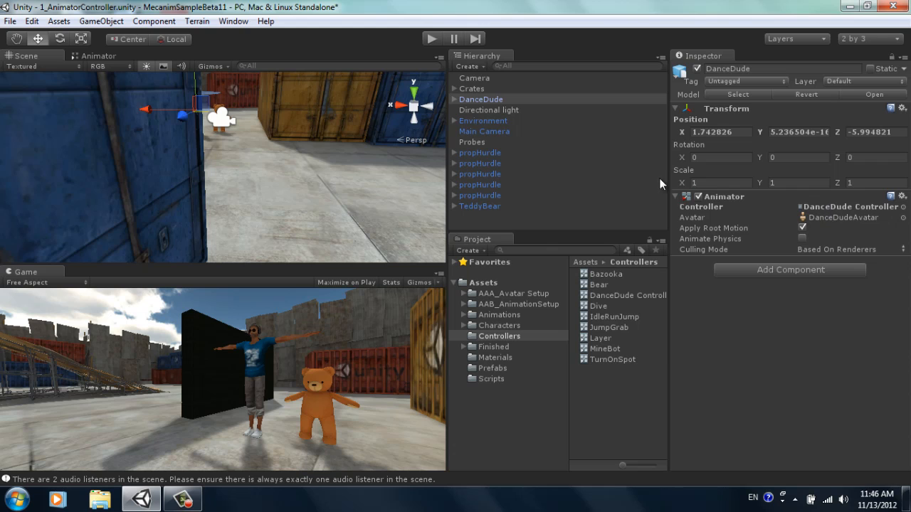
# Step: Import DanceDude Motions.fbx from the desktop into the Animations folder, fixing the normal map settings of its textures
pyautogui.click(906, 498)
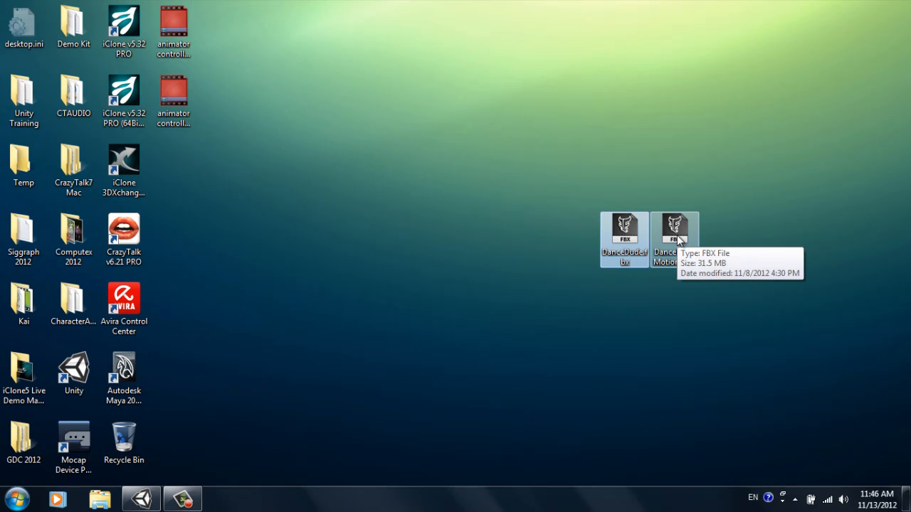
pyautogui.click(682, 238)
pyautogui.moveTo(682, 239); pyautogui.dragTo(151, 503)
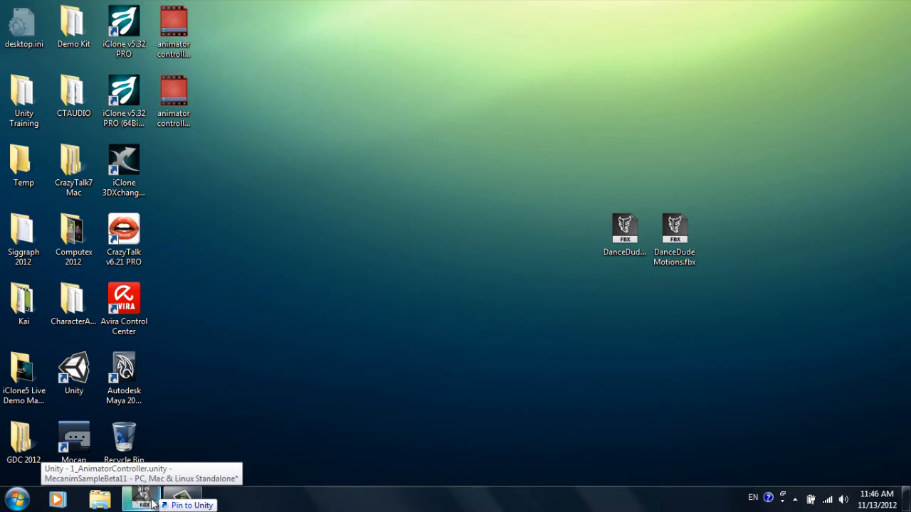
pyautogui.moveTo(152, 502); pyautogui.dragTo(499, 316)
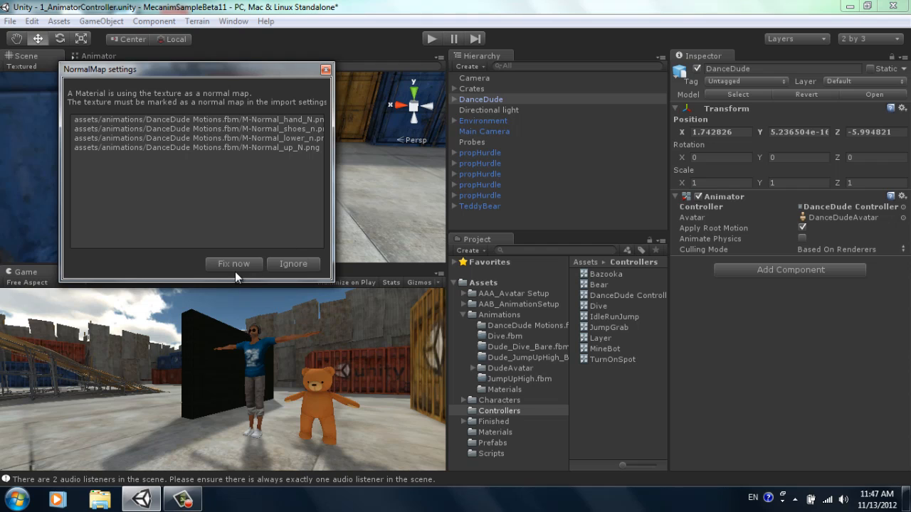
pyautogui.click(240, 265)
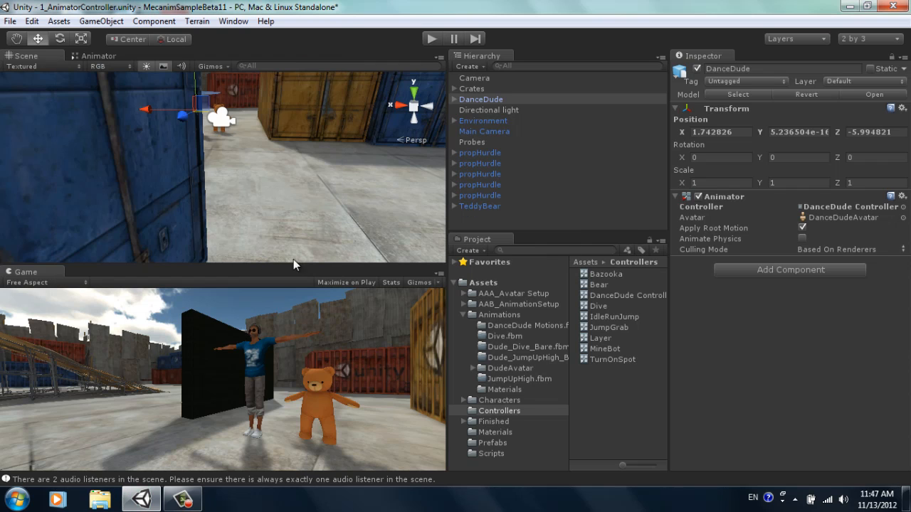
# Step: Open the DanceDude Controller assigned to the character for editing, and briefly run the scene to test it
pyautogui.click(489, 100)
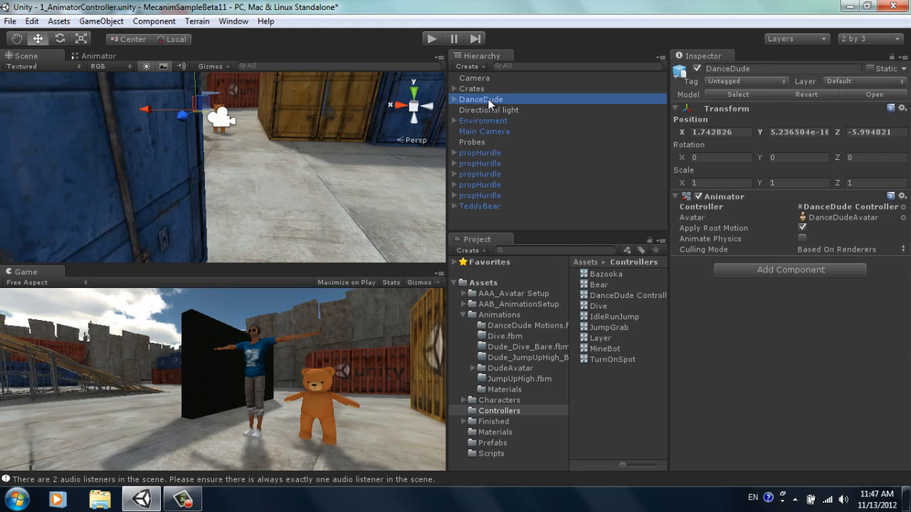
pyautogui.doubleClick(853, 207)
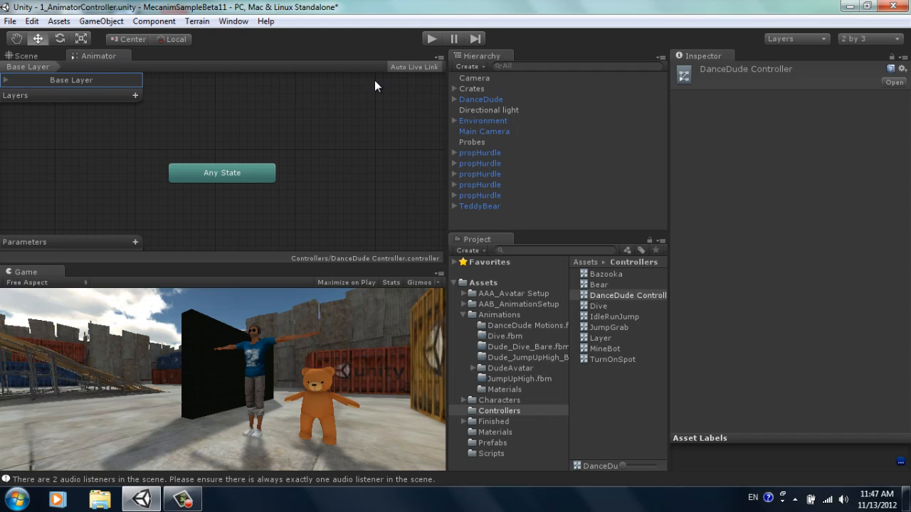
pyautogui.click(429, 39)
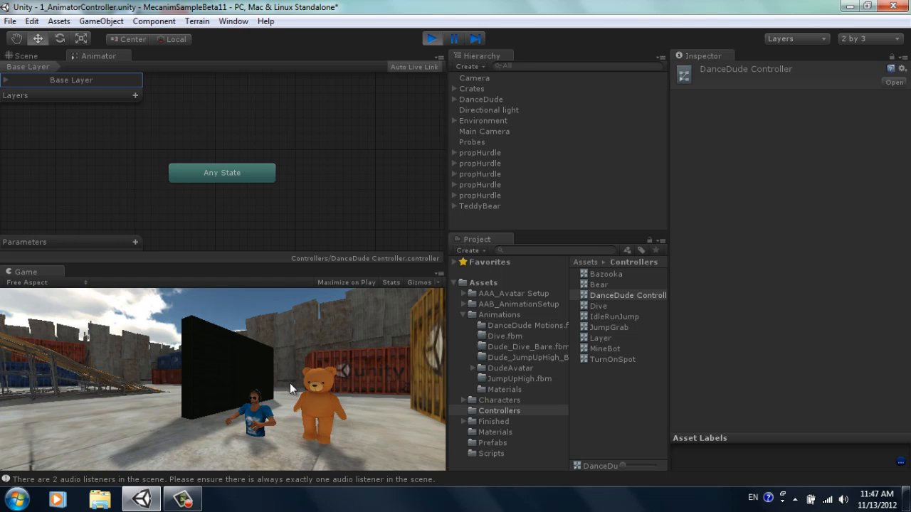
pyautogui.click(434, 38)
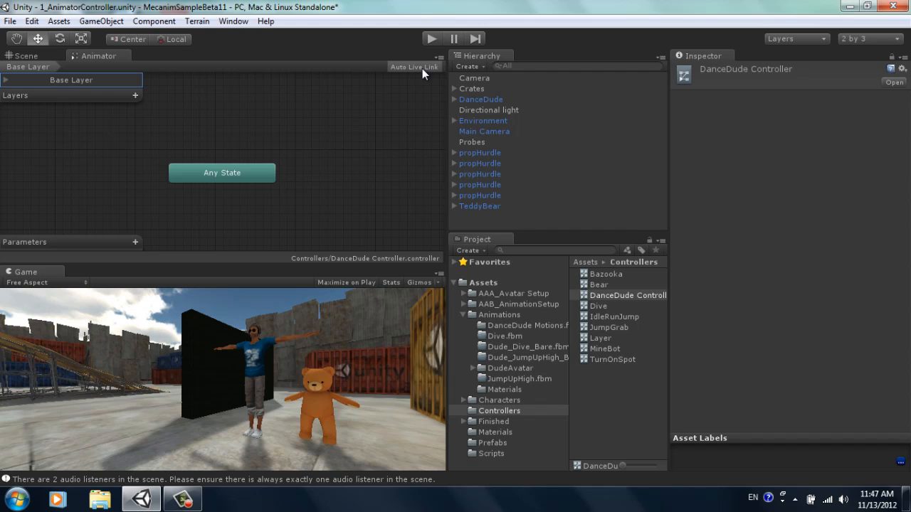
# Step: Set the rig's animation type to Humanoid in the import settings of DanceDude Motions
pyautogui.click(506, 317)
pyautogui.click(615, 273)
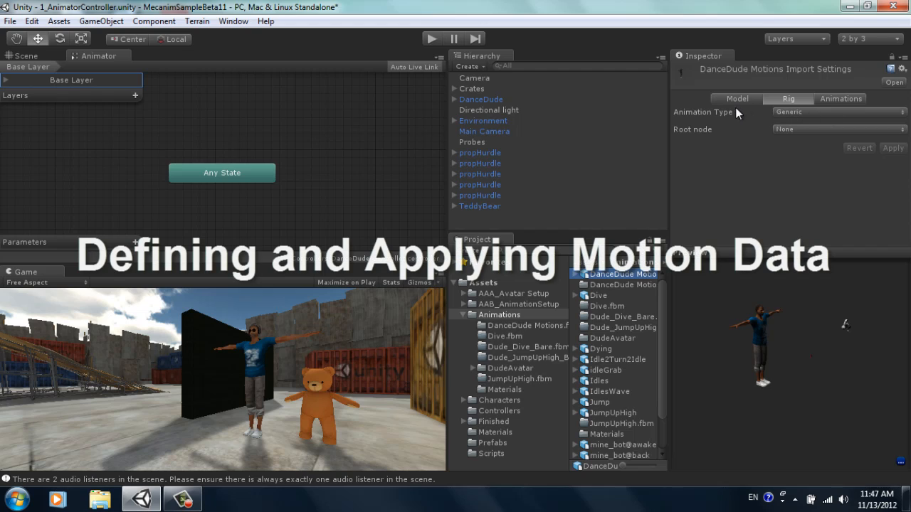
pyautogui.click(805, 112)
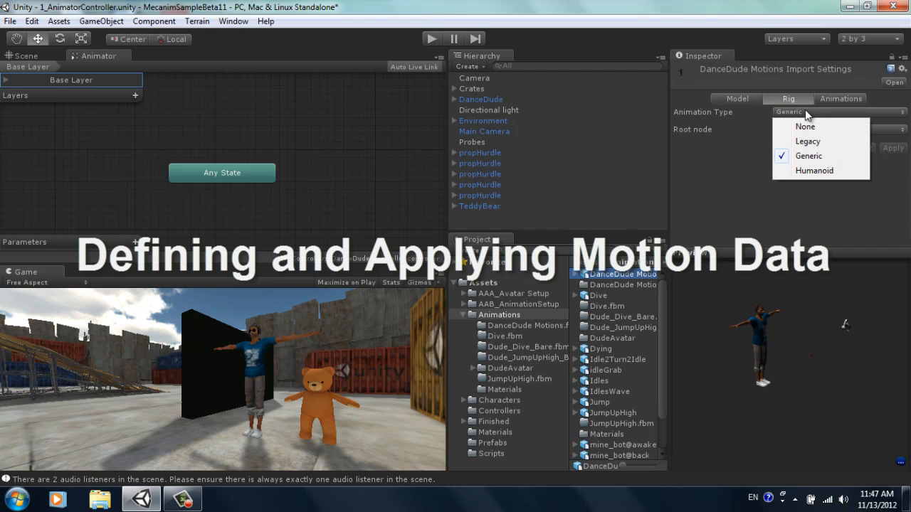
pyautogui.click(810, 158)
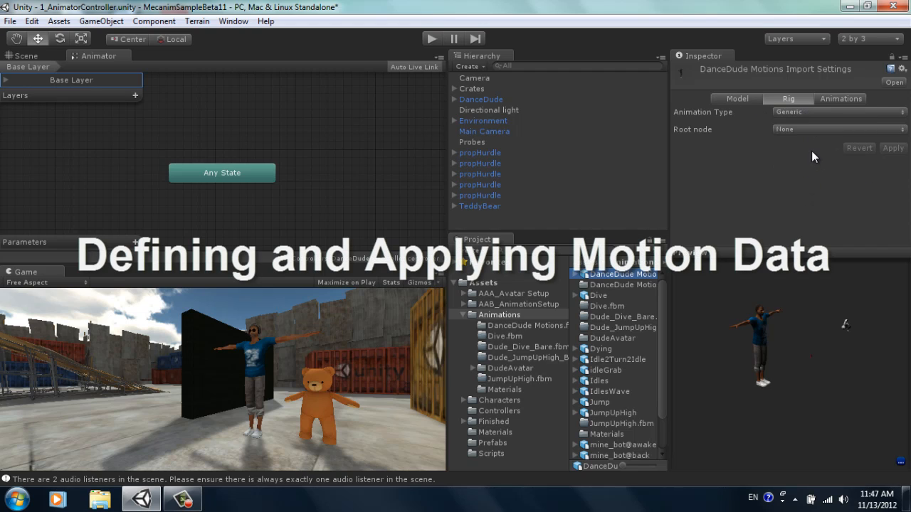
# Step: Set the avatar definition of DanceDude Motions to Copy From Other Avatar with DanceDudeAvatar as the source, and apply it
pyautogui.click(862, 129)
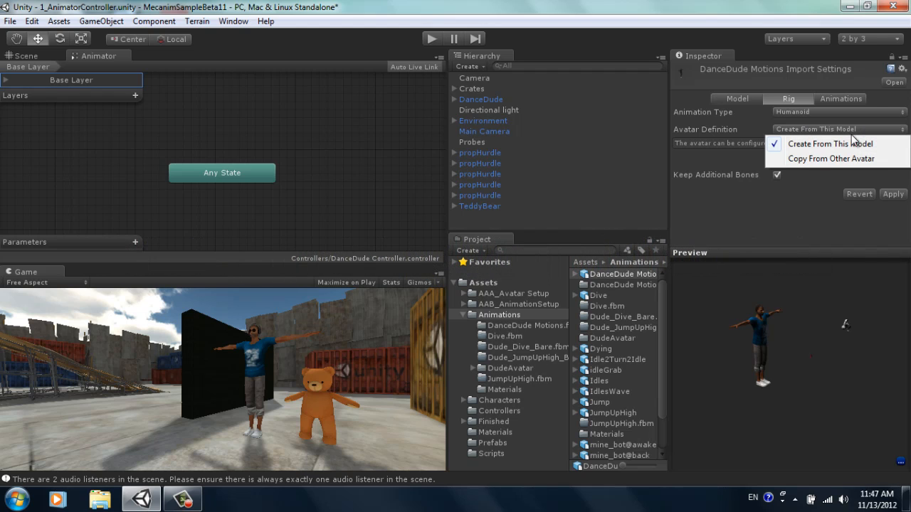
pyautogui.click(839, 159)
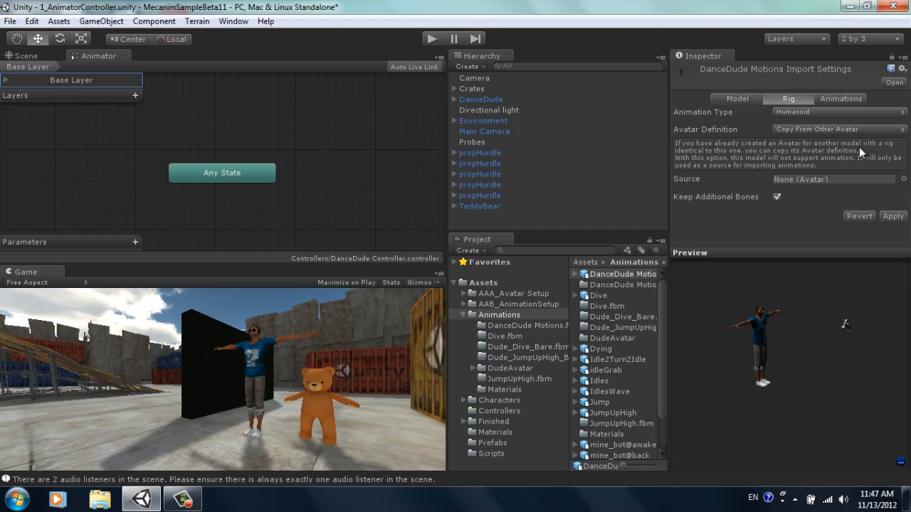
pyautogui.click(903, 179)
pyautogui.click(141, 73)
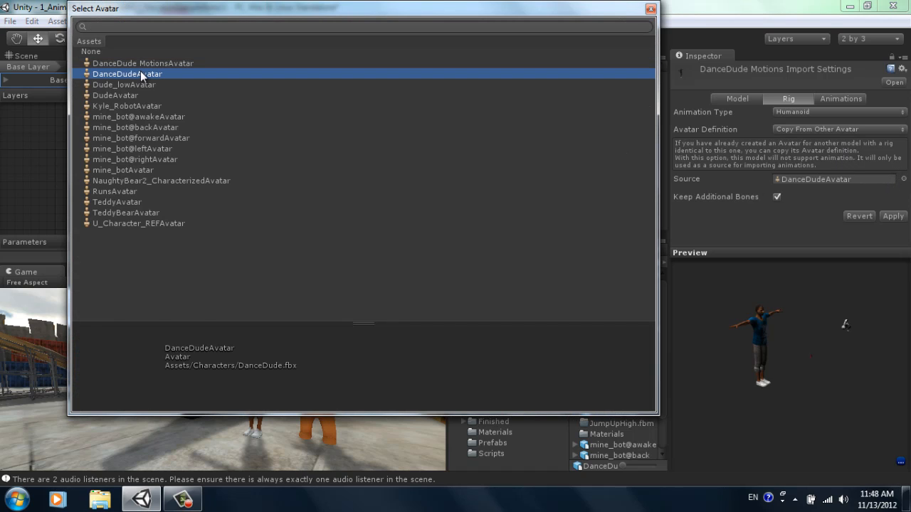
pyautogui.doubleClick(142, 73)
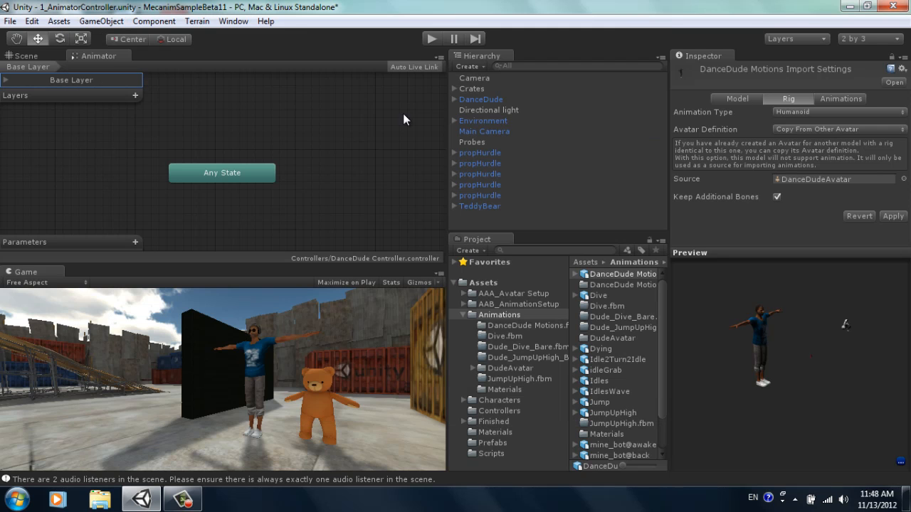
pyautogui.click(893, 215)
# Step: Preview the Idle clip among the animation import settings of DanceDude Motions
pyautogui.click(841, 99)
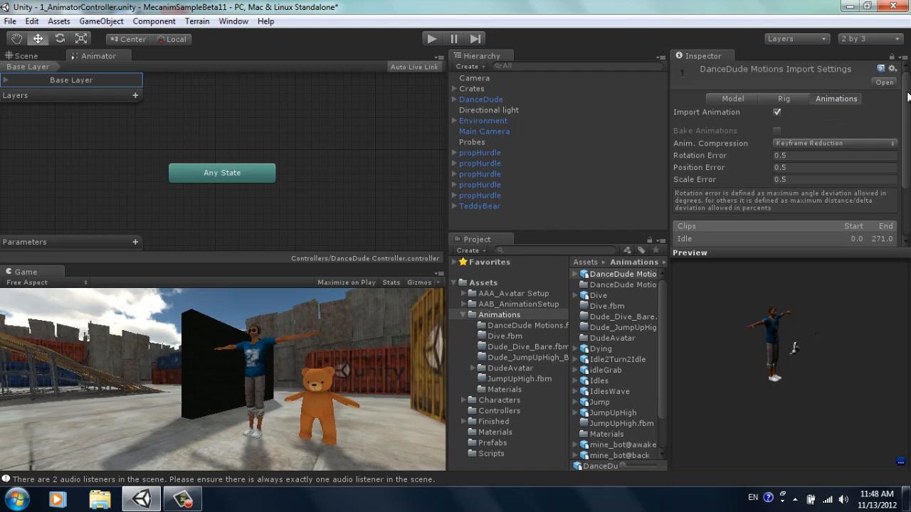
pyautogui.scroll(-3, 853, 142)
pyautogui.scroll(-2, 782, 178)
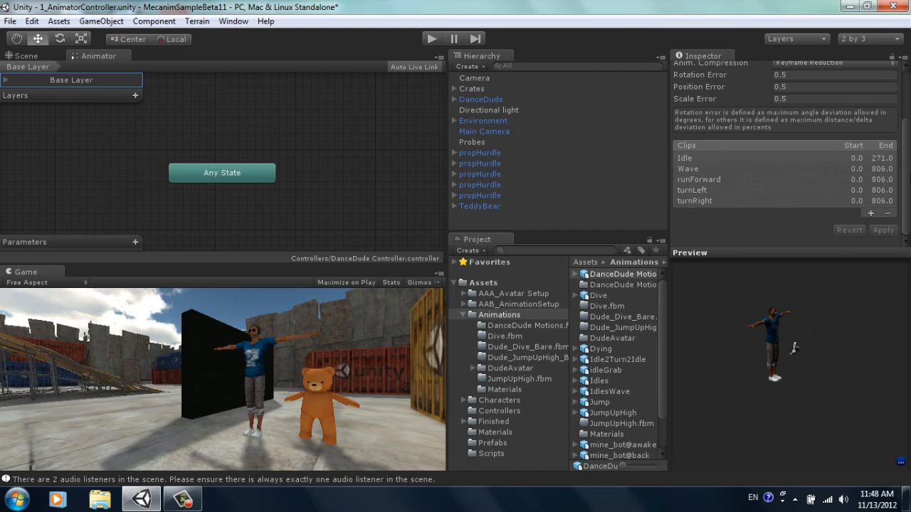
pyautogui.click(688, 160)
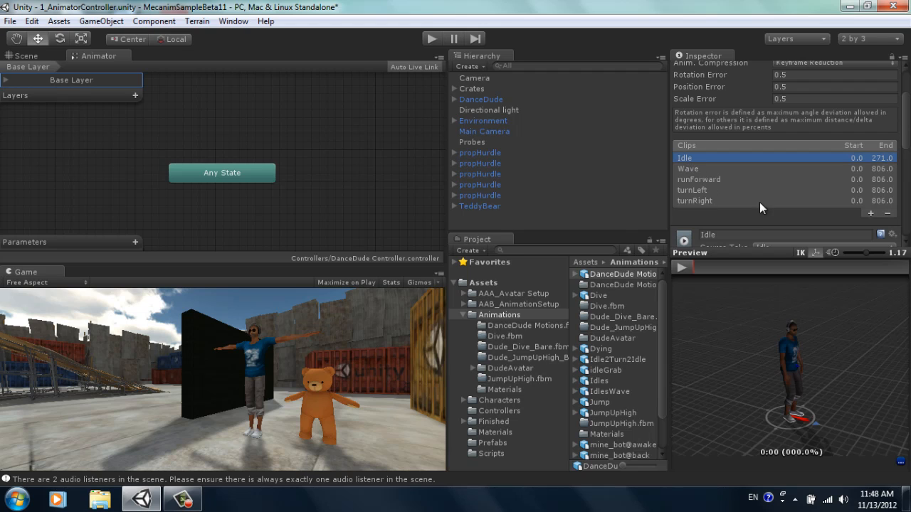
pyautogui.click(682, 269)
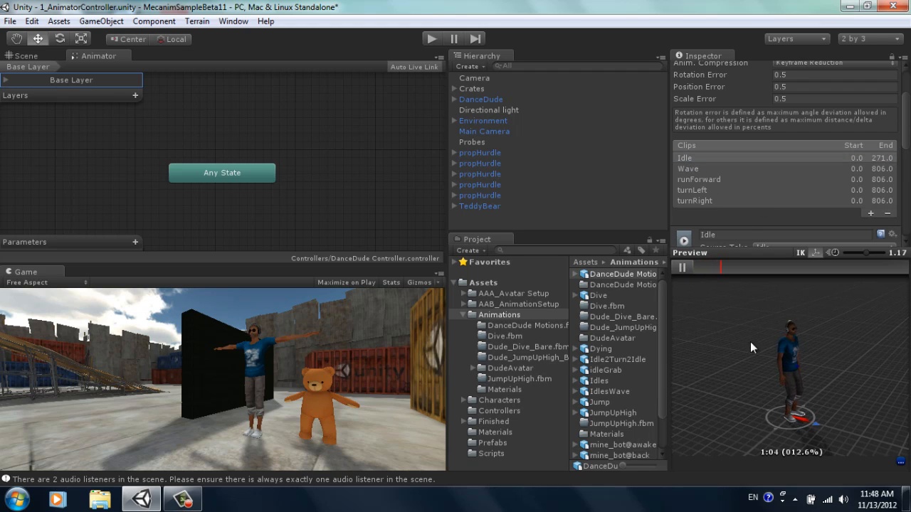
pyautogui.keyDown('alt'); pyautogui.moveTo(816, 372); pyautogui.dragTo(802, 359); pyautogui.keyUp('alt')
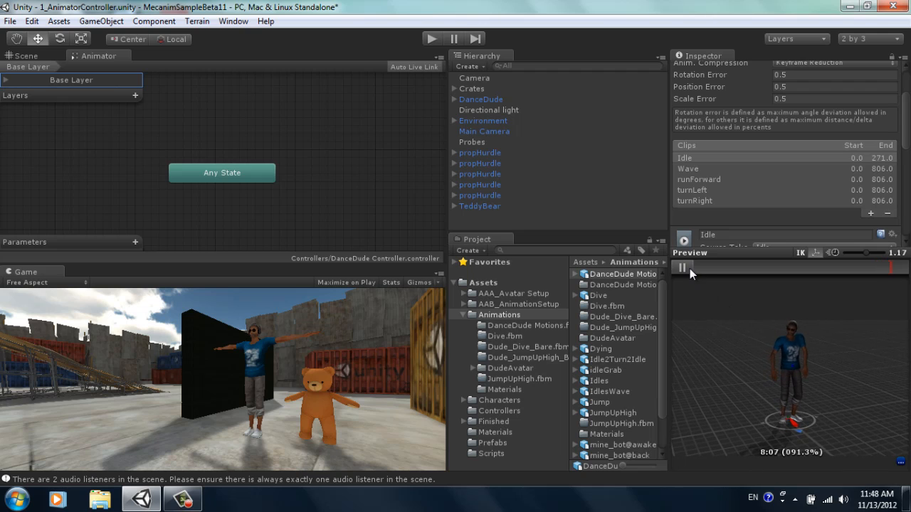
pyautogui.scroll(-5, 842, 155)
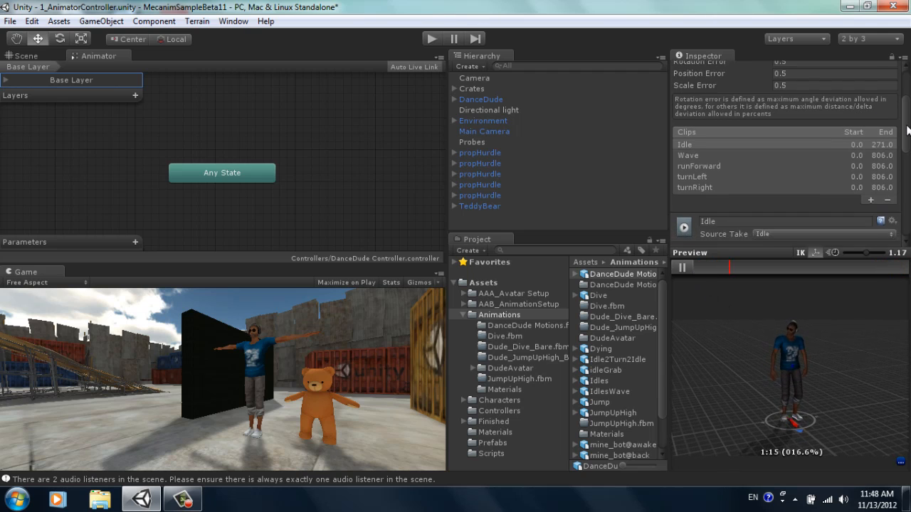
# Step: Enable Loop Pose for the Idle clip with the Inspector maximized, and apply the import settings
pyautogui.scroll(-1, 757, 205)
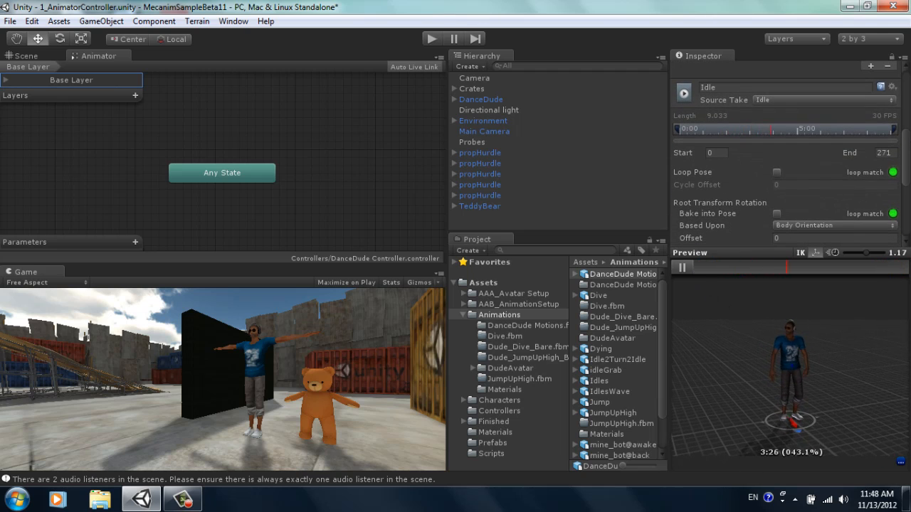
pyautogui.hotkey('shift', 'space')
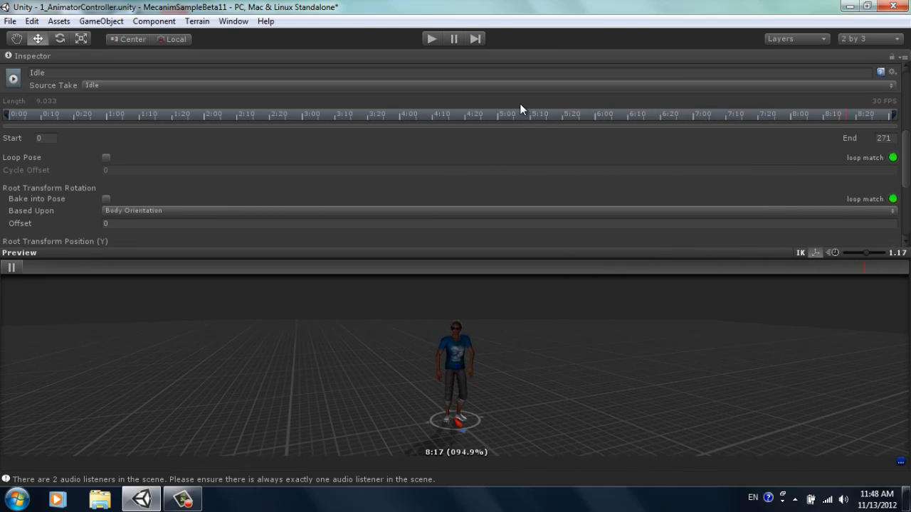
pyautogui.click(105, 157)
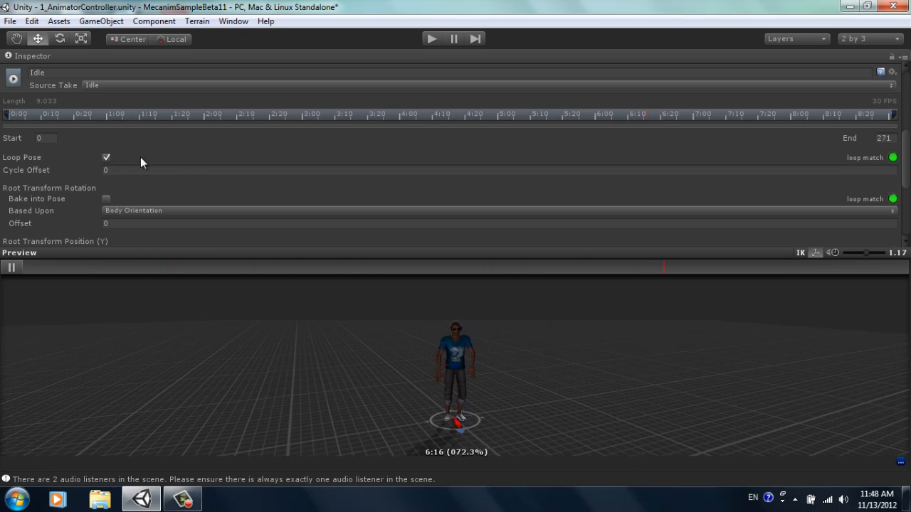
pyautogui.moveTo(907, 168); pyautogui.dragTo(909, 219)
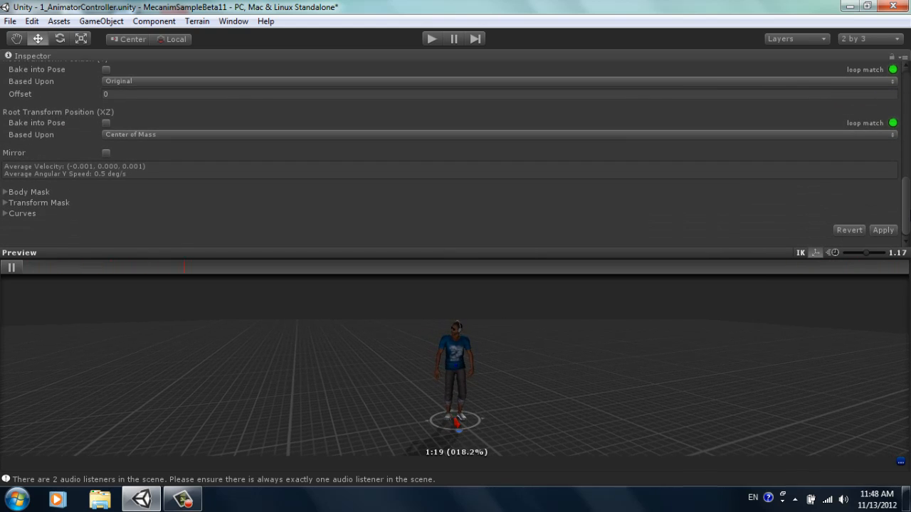
pyautogui.click(883, 230)
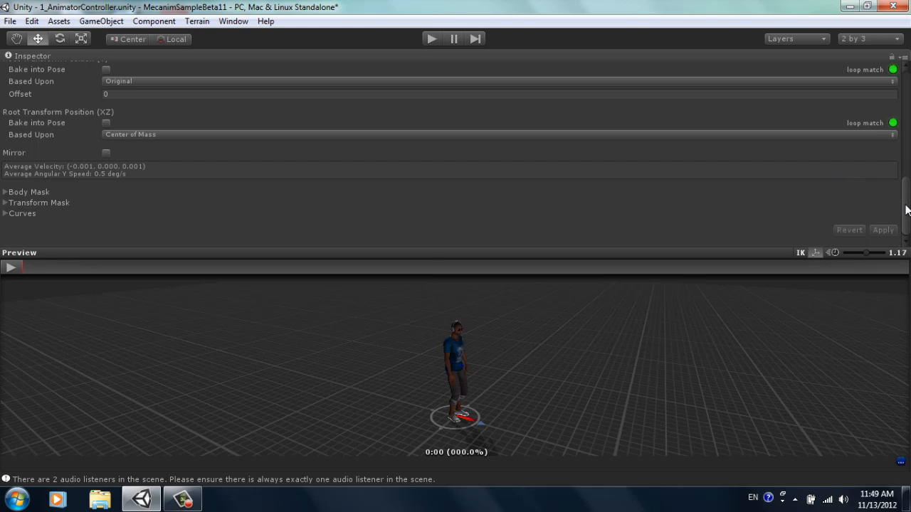
# Step: Preview the runForward clip and clamp its range to the source take
pyautogui.moveTo(905, 210); pyautogui.dragTo(895, 136)
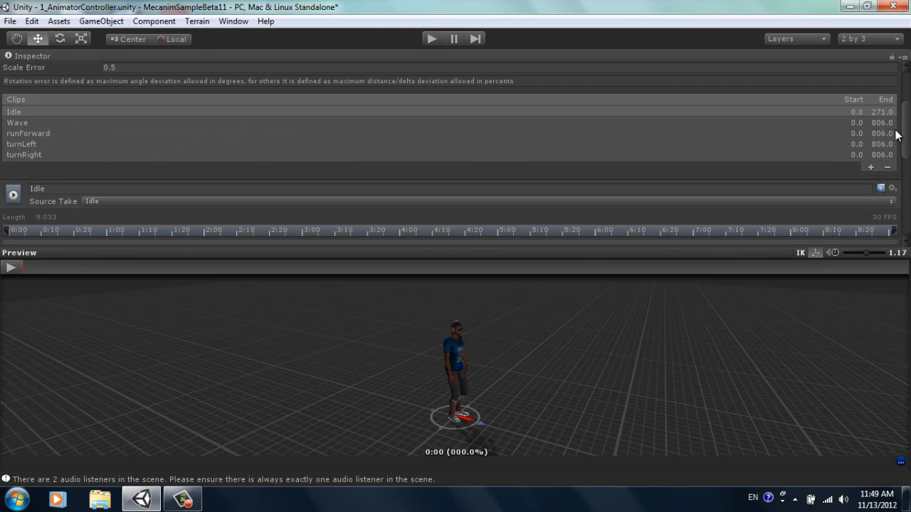
pyautogui.click(40, 133)
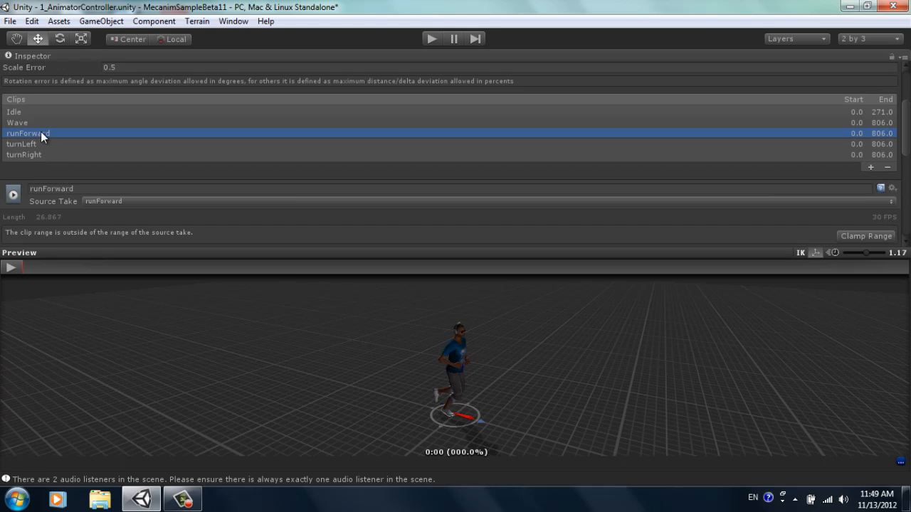
pyautogui.click(15, 265)
pyautogui.scroll(-1, 897, 144)
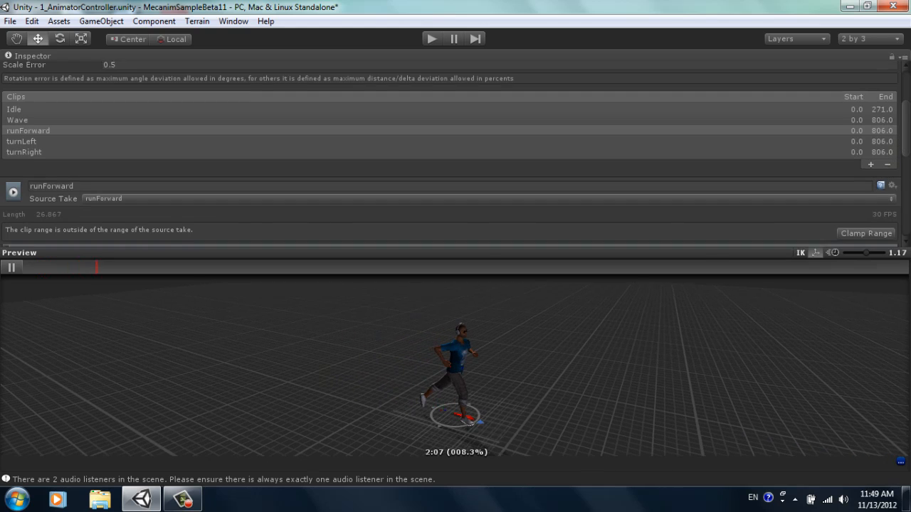
pyautogui.scroll(-2, 455, 156)
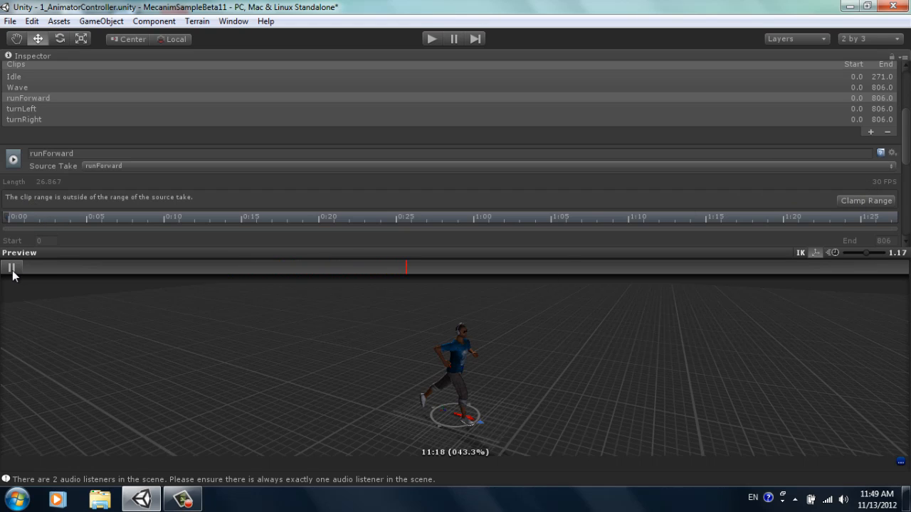
pyautogui.click(878, 201)
# Step: Replay runForward and trim it to start at frame 8.8 and end at frame 50.4, using the loop match curves
pyautogui.moveTo(906, 124); pyautogui.dragTo(910, 159)
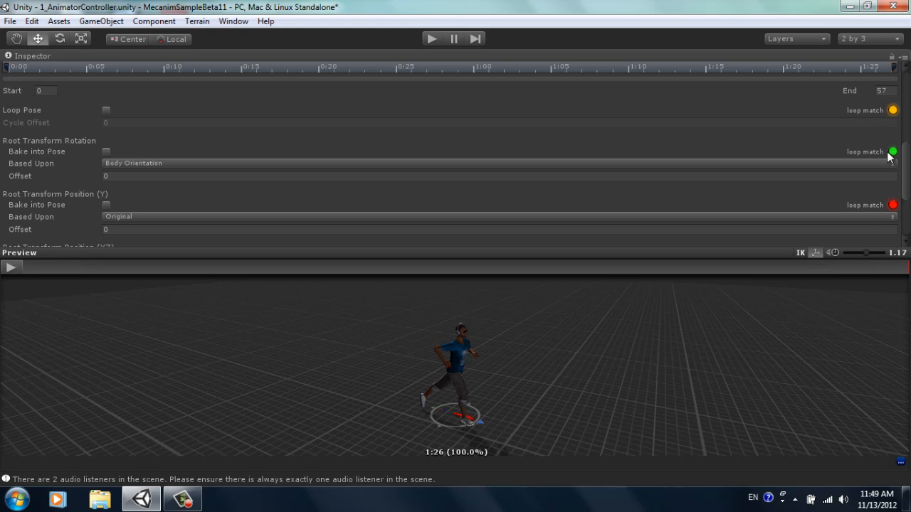
pyautogui.moveTo(908, 183)
pyautogui.mouseDown()
pyautogui.moveTo(908, 172)
pyautogui.moveTo(908, 181)
pyautogui.mouseUp()
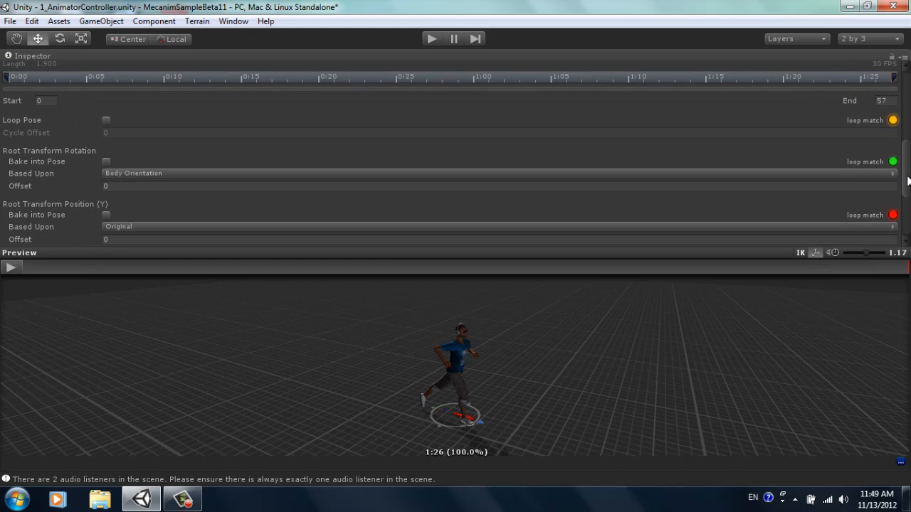
pyautogui.click(12, 268)
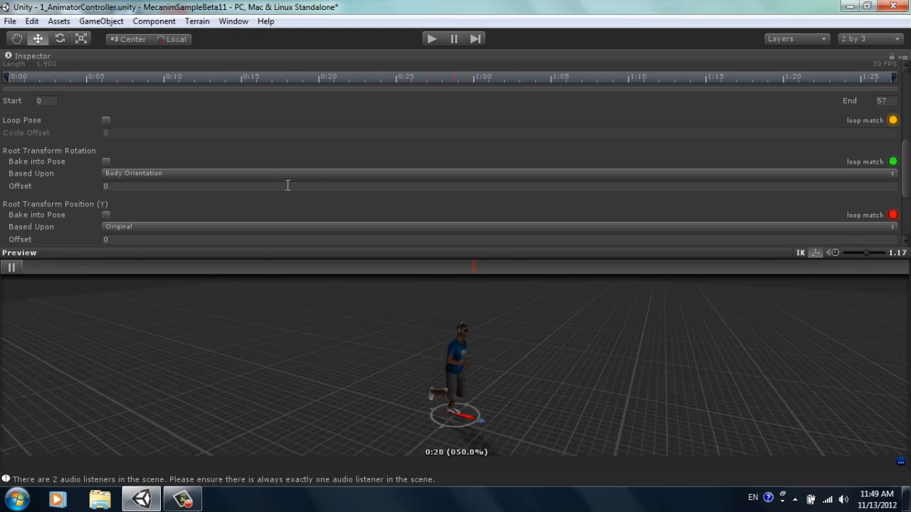
pyautogui.click(11, 267)
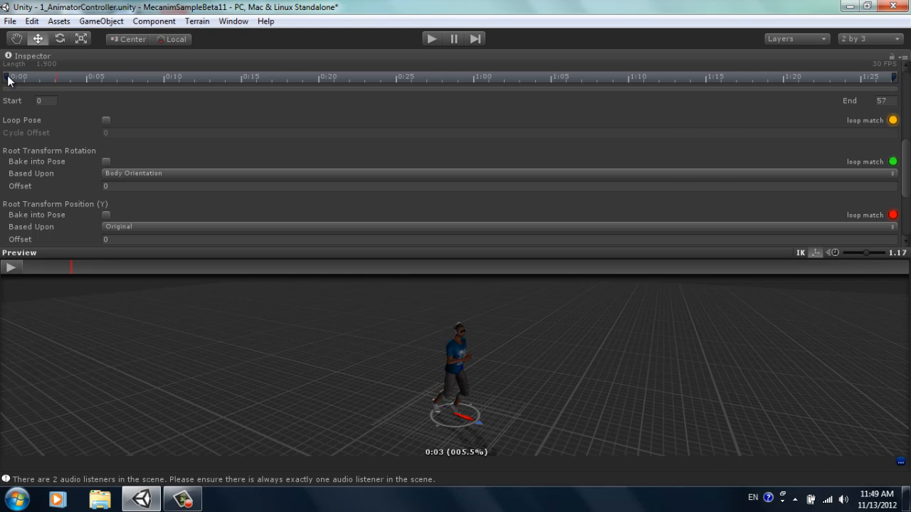
pyautogui.moveTo(7, 77); pyautogui.dragTo(145, 80)
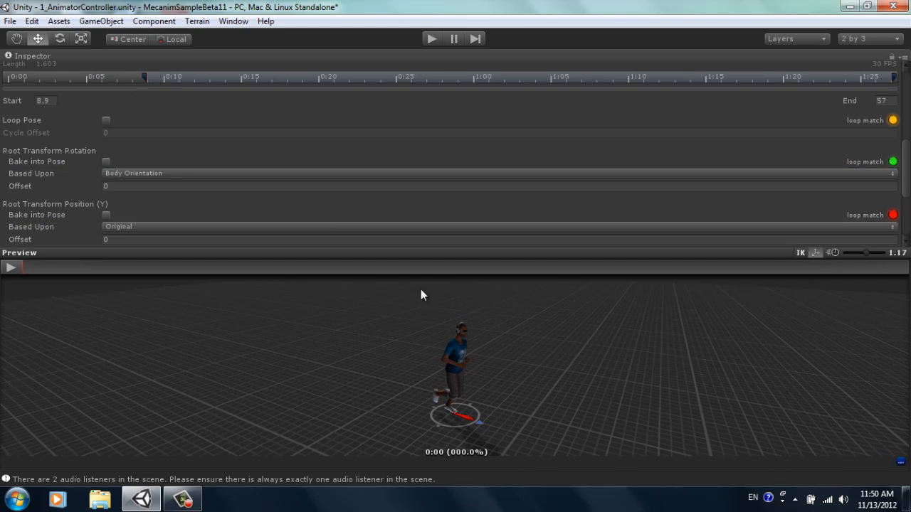
pyautogui.keyDown('alt'); pyautogui.moveTo(434, 356); pyautogui.dragTo(458, 360); pyautogui.keyUp('alt')
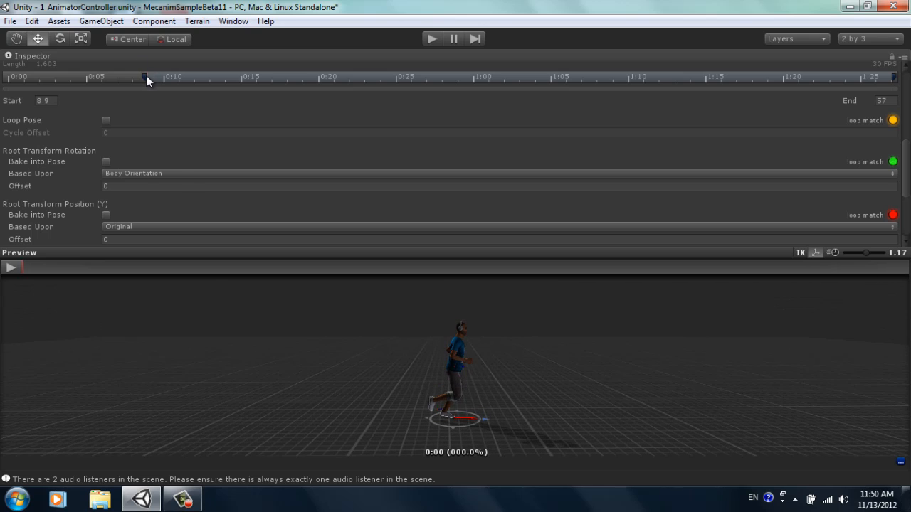
pyautogui.moveTo(146, 76); pyautogui.dragTo(144, 78)
pyautogui.moveTo(891, 77)
pyautogui.mouseDown()
pyautogui.moveTo(736, 95)
pyautogui.moveTo(788, 87)
pyautogui.mouseUp()
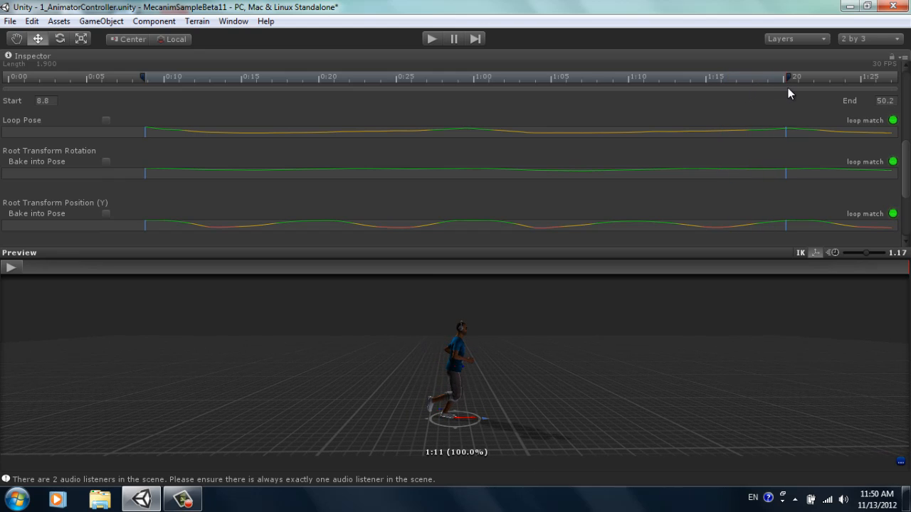
pyautogui.moveTo(788, 88)
pyautogui.mouseDown()
pyautogui.moveTo(749, 93)
pyautogui.moveTo(792, 97)
pyautogui.mouseUp()
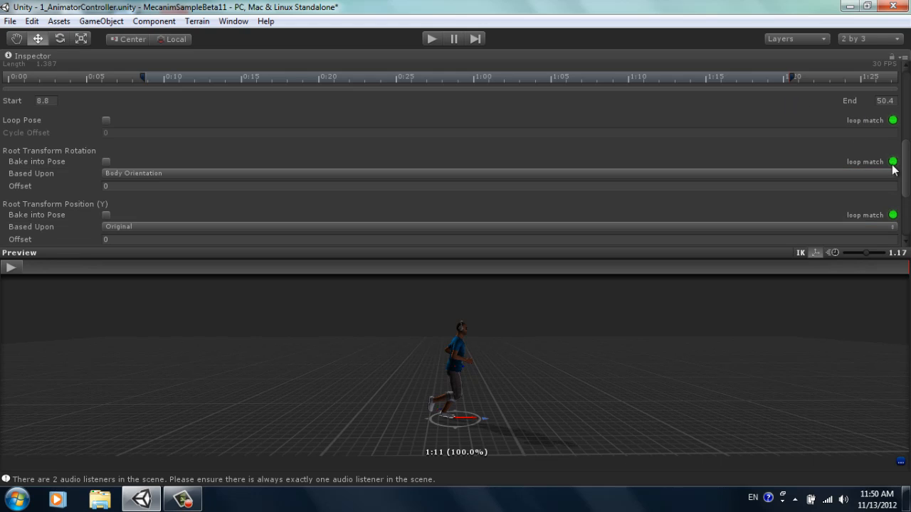
# Step: Enable Loop Pose and bake Root Transform Position (Y) into the pose for runForward, check the playback, and apply
pyautogui.moveTo(906, 160)
pyautogui.mouseDown()
pyautogui.moveTo(907, 173)
pyautogui.moveTo(909, 154)
pyautogui.moveTo(910, 165)
pyautogui.mouseUp()
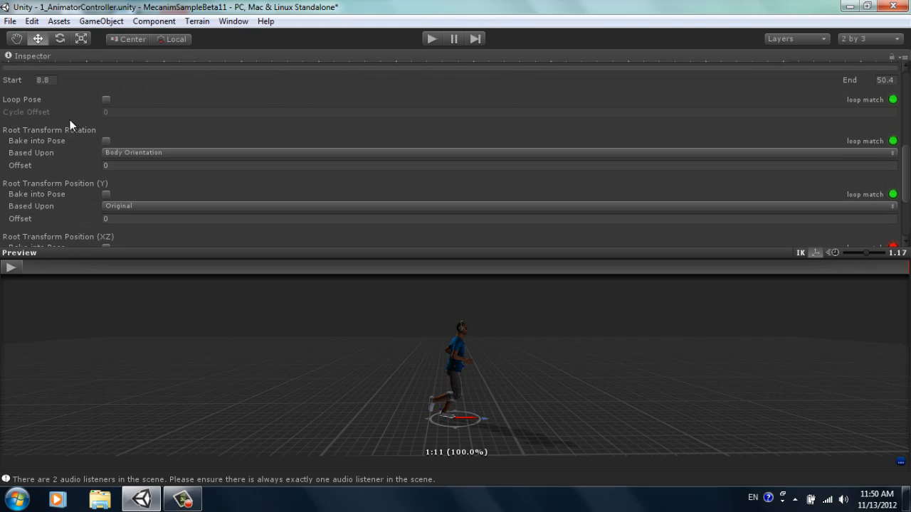
pyautogui.click(106, 100)
pyautogui.click(105, 194)
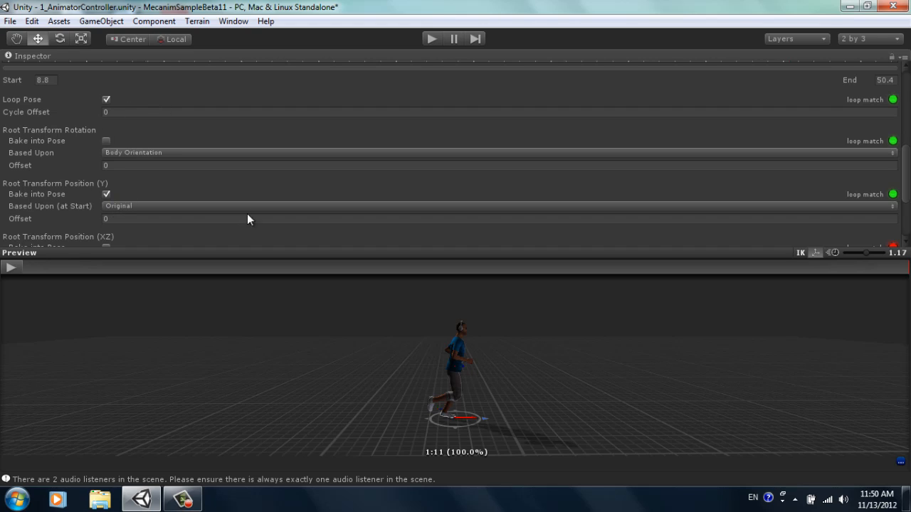
pyautogui.click(11, 268)
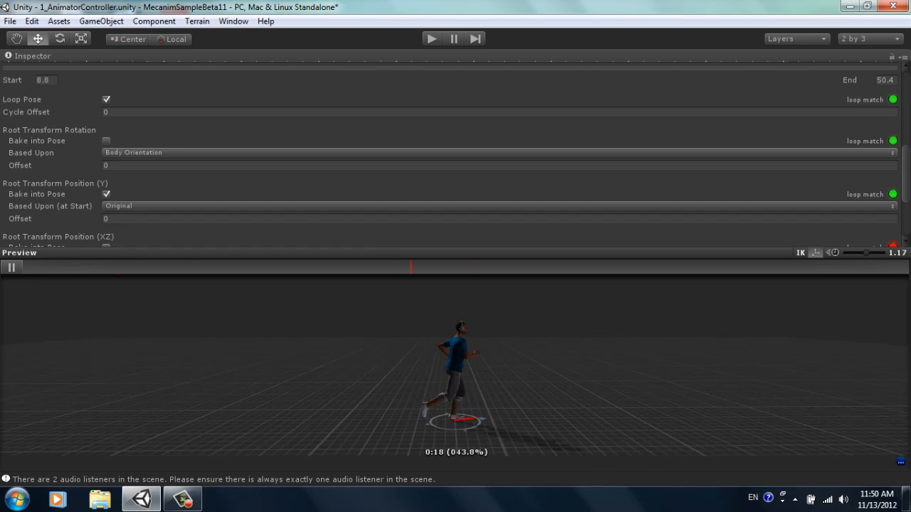
pyautogui.moveTo(908, 192); pyautogui.dragTo(909, 228)
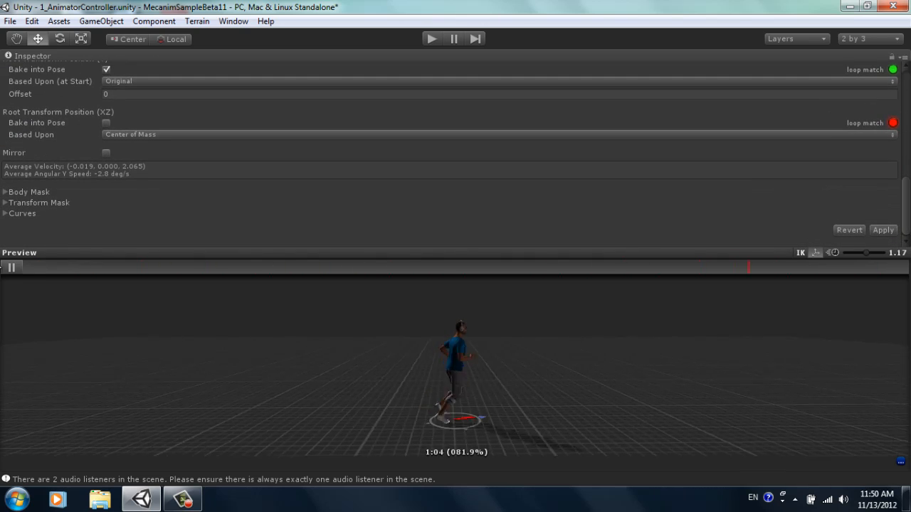
pyautogui.click(14, 269)
pyautogui.click(885, 229)
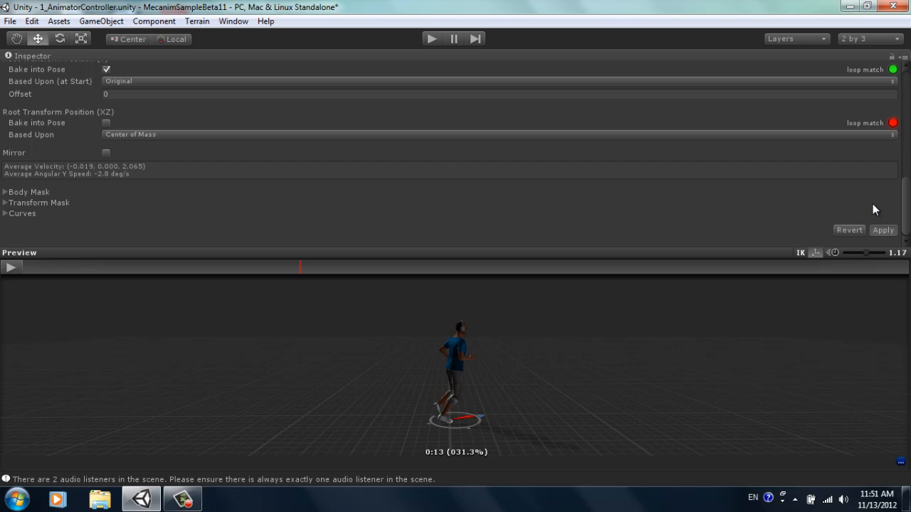
# Step: Clamp the turnLeft clip's range to its source take and preview the motion
pyautogui.moveTo(907, 201); pyautogui.dragTo(907, 116)
pyautogui.scroll(-3, 157, 150)
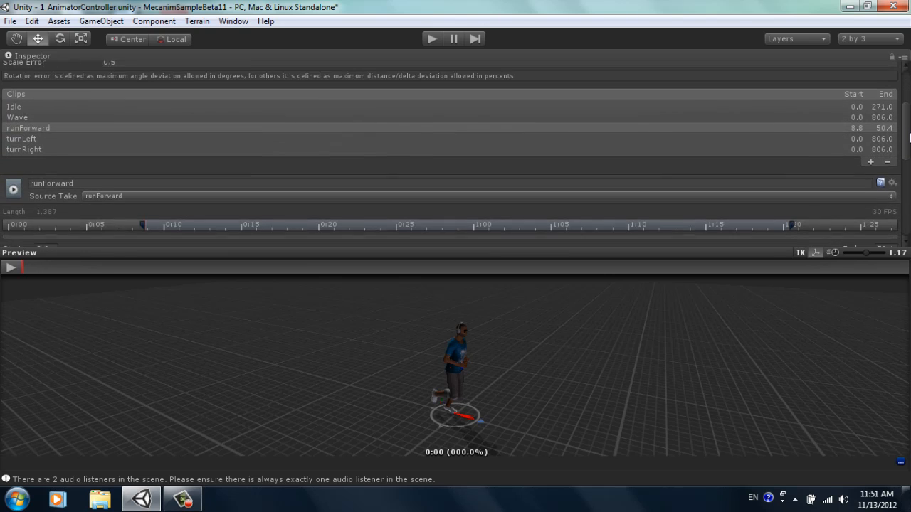
pyautogui.click(60, 133)
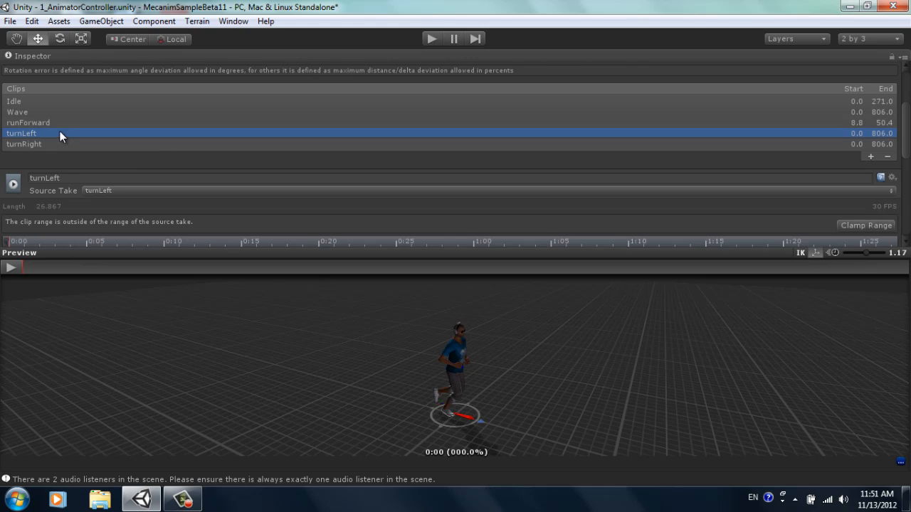
pyautogui.click(866, 225)
pyautogui.click(11, 268)
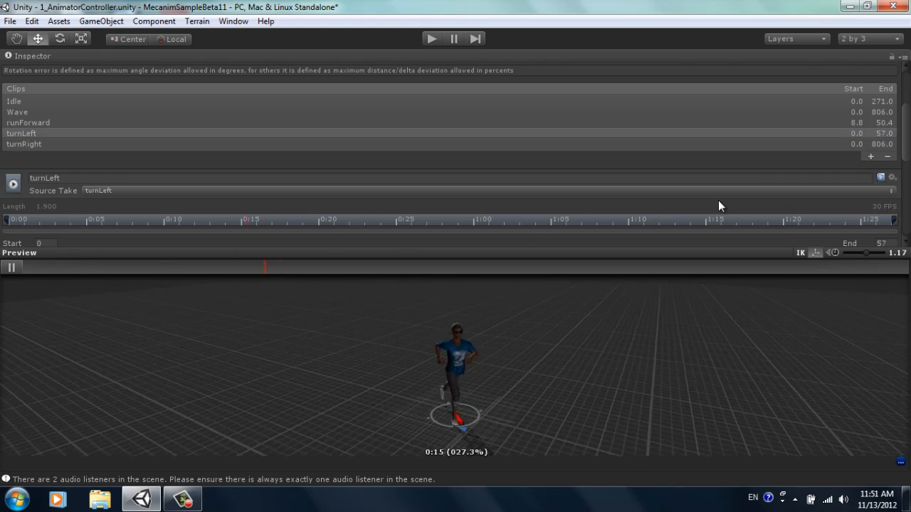
pyautogui.moveTo(904, 142); pyautogui.dragTo(907, 165)
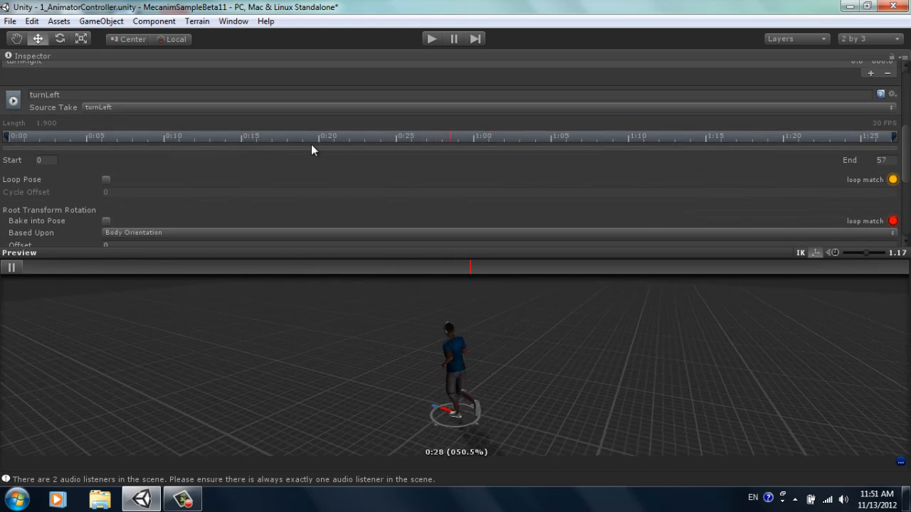
pyautogui.click(12, 268)
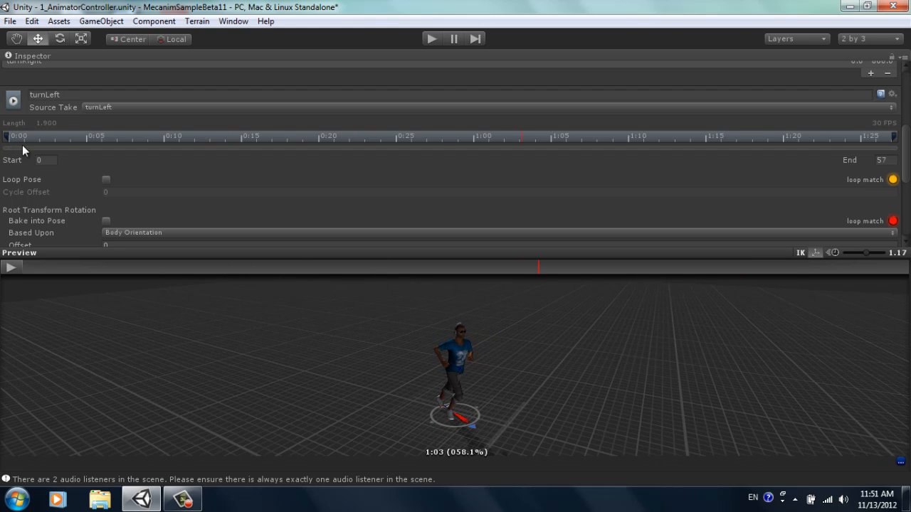
# Step: Trim turnLeft to start at frame 8.8 and end at frame 50.4, checking the character's pose from the side
pyautogui.moveTo(9, 137)
pyautogui.mouseDown()
pyautogui.moveTo(155, 136)
pyautogui.moveTo(132, 136)
pyautogui.moveTo(142, 136)
pyautogui.mouseUp()
pyautogui.keyDown('alt'); pyautogui.moveTo(427, 404); pyautogui.dragTo(582, 377); pyautogui.keyUp('alt')
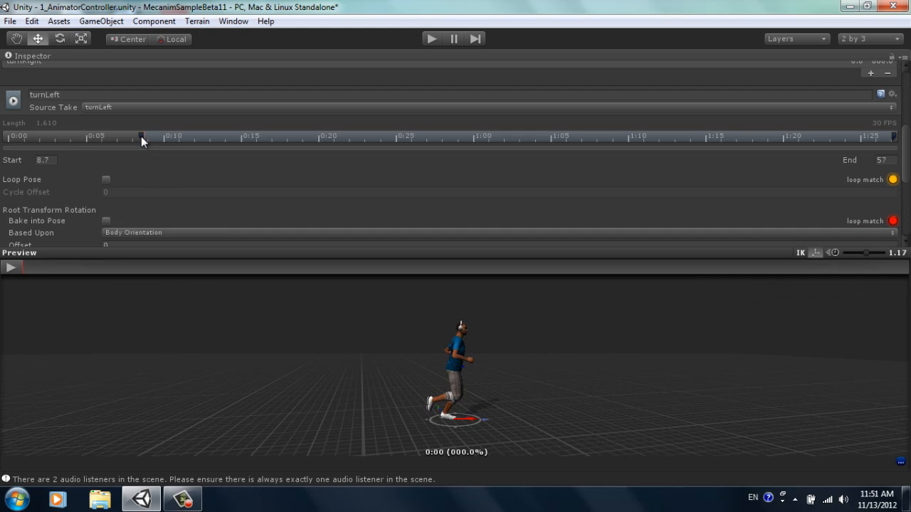
pyautogui.moveTo(141, 136); pyautogui.dragTo(142, 135)
pyautogui.moveTo(894, 140)
pyautogui.mouseDown()
pyautogui.moveTo(788, 151)
pyautogui.moveTo(790, 157)
pyautogui.mouseUp()
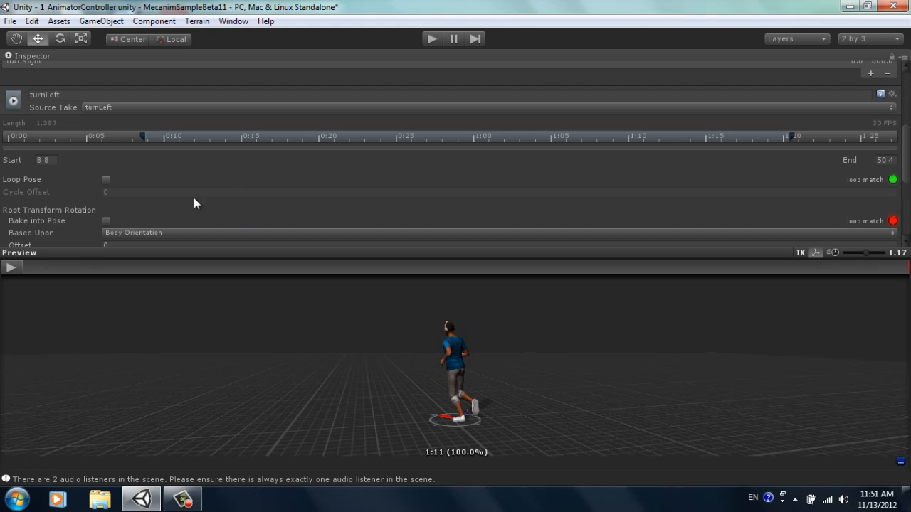
# Step: Turn on Loop Pose and Bake into Pose for Root Transform Position (Y) on turnLeft, preview the loop, and apply
pyautogui.click(105, 180)
pyautogui.scroll(-3, 698, 171)
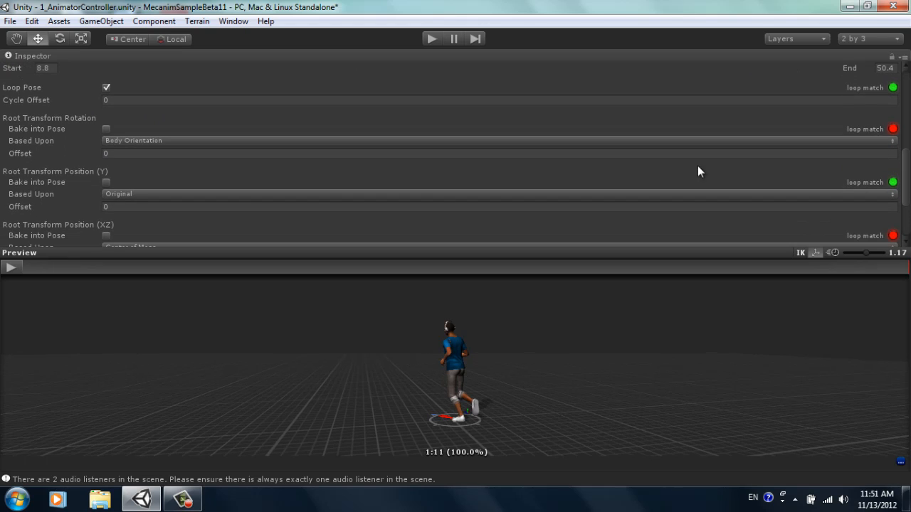
pyautogui.click(105, 182)
pyautogui.click(13, 273)
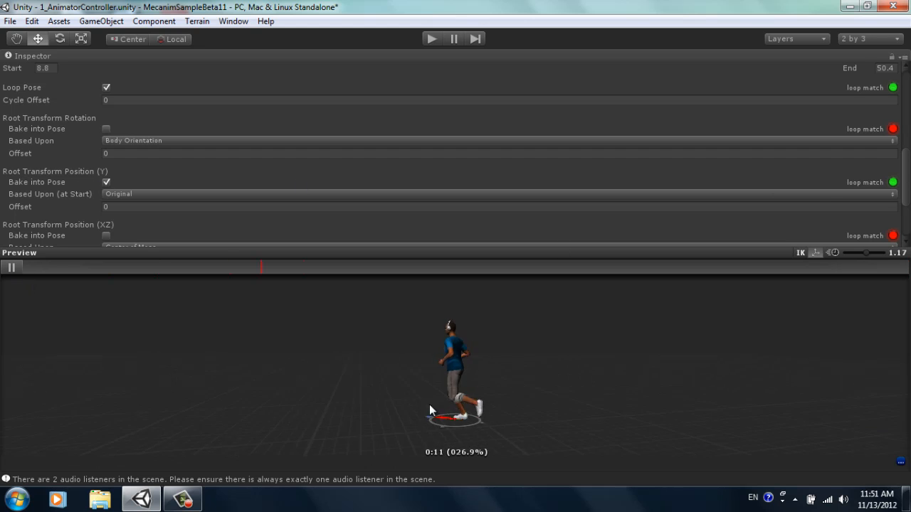
pyautogui.keyDown('alt'); pyautogui.moveTo(429, 404); pyautogui.dragTo(455, 409); pyautogui.keyUp('alt')
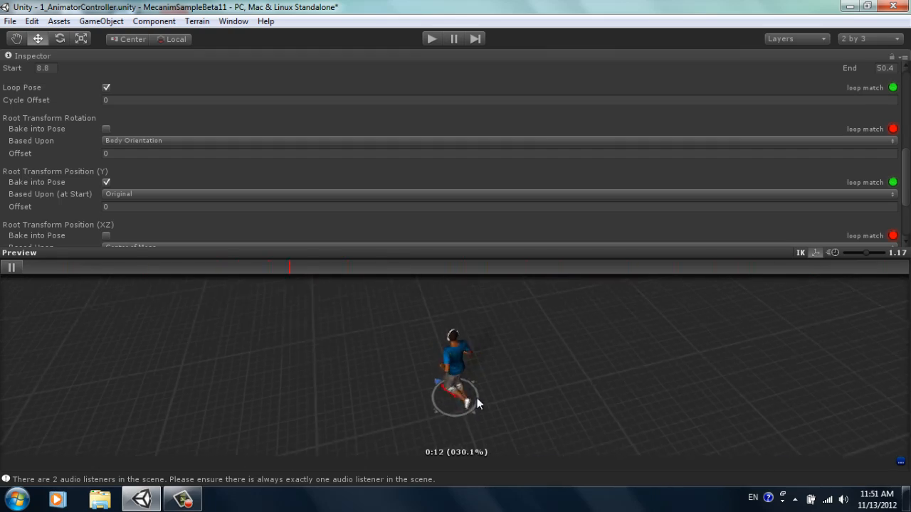
pyautogui.click(11, 266)
pyautogui.scroll(5, 907, 187)
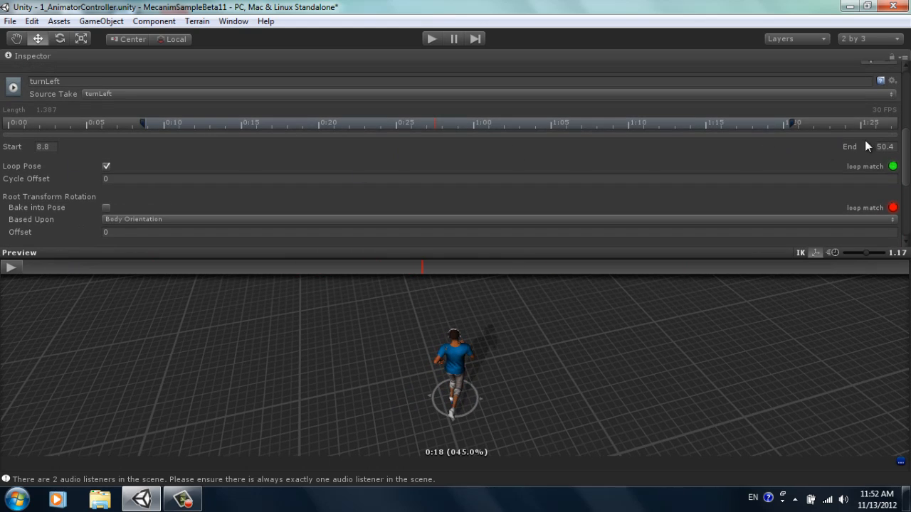
pyautogui.scroll(-10, 907, 213)
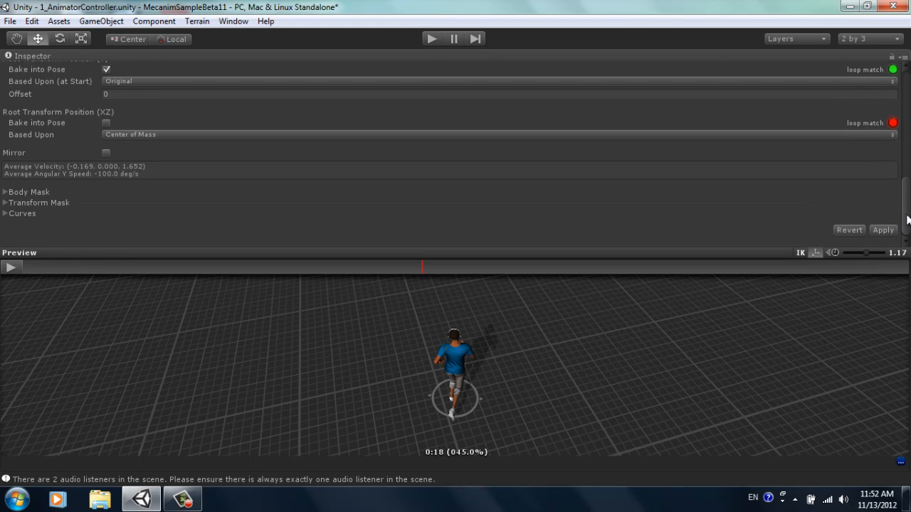
pyautogui.click(883, 230)
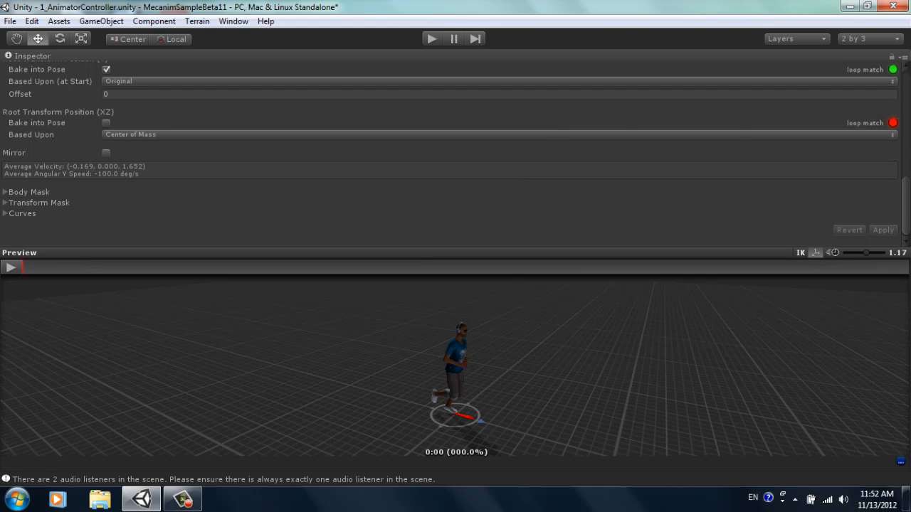
# Step: Clamp the turnRight clip to its source take and trim it to start at frame 8.8 and end at frame 50.4
pyautogui.moveTo(906, 204); pyautogui.dragTo(907, 141)
pyautogui.click(38, 152)
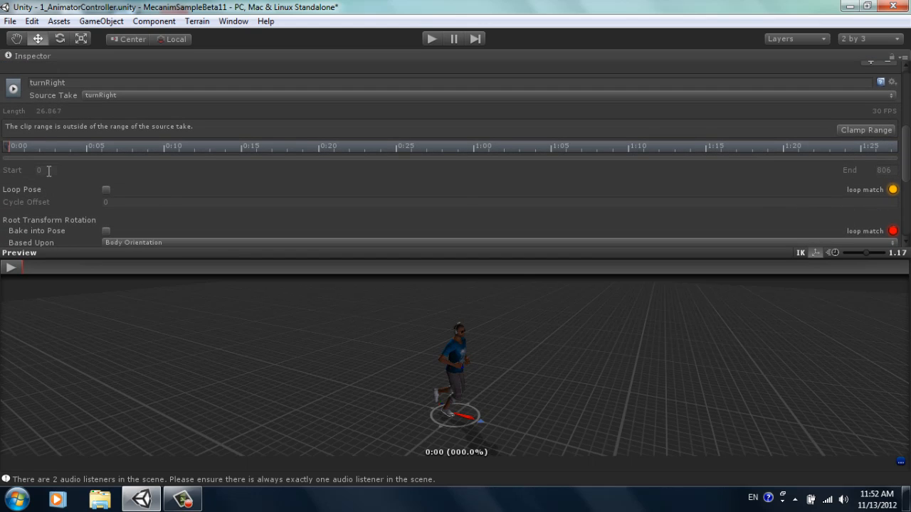
pyautogui.click(865, 130)
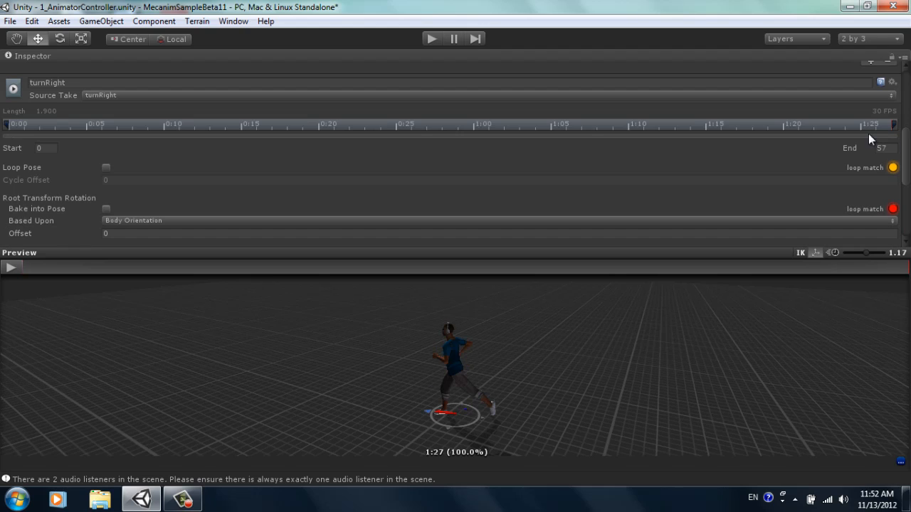
pyautogui.click(41, 148)
pyautogui.write('8.8')
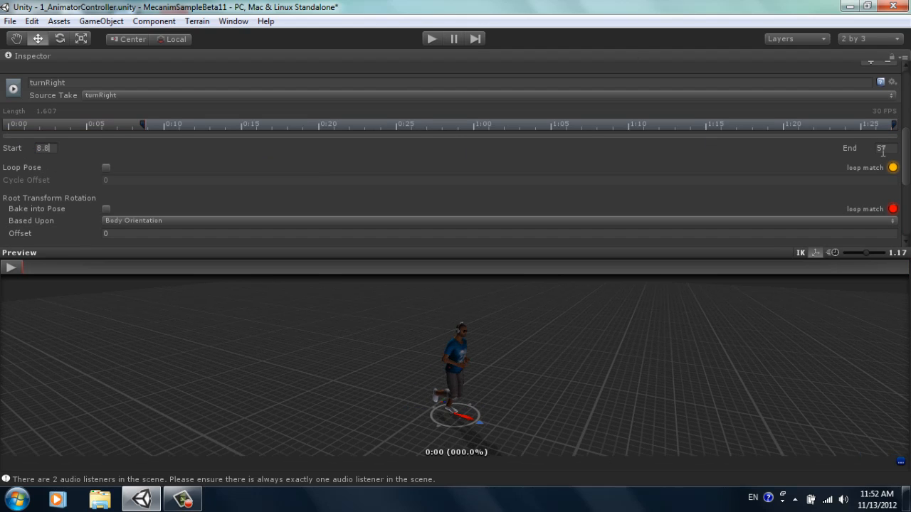
pyautogui.click(882, 148)
pyautogui.write('5')
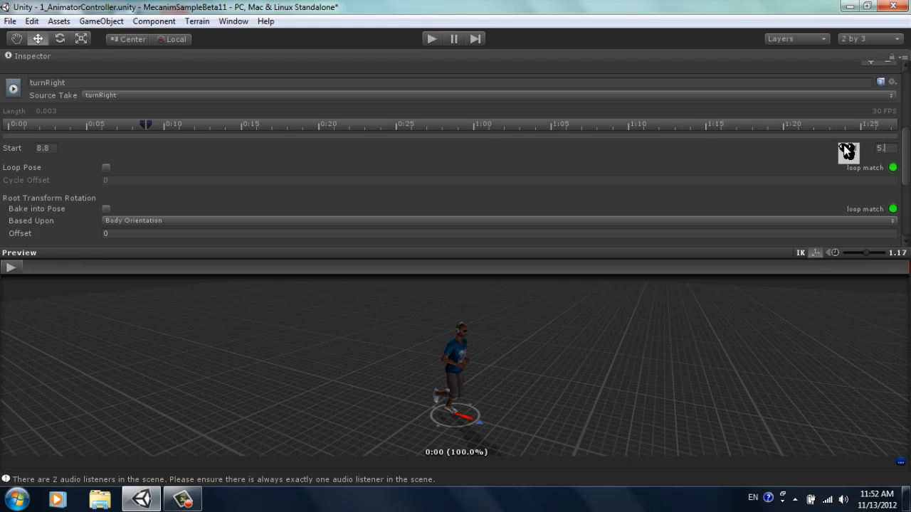
pyautogui.write('0.4')
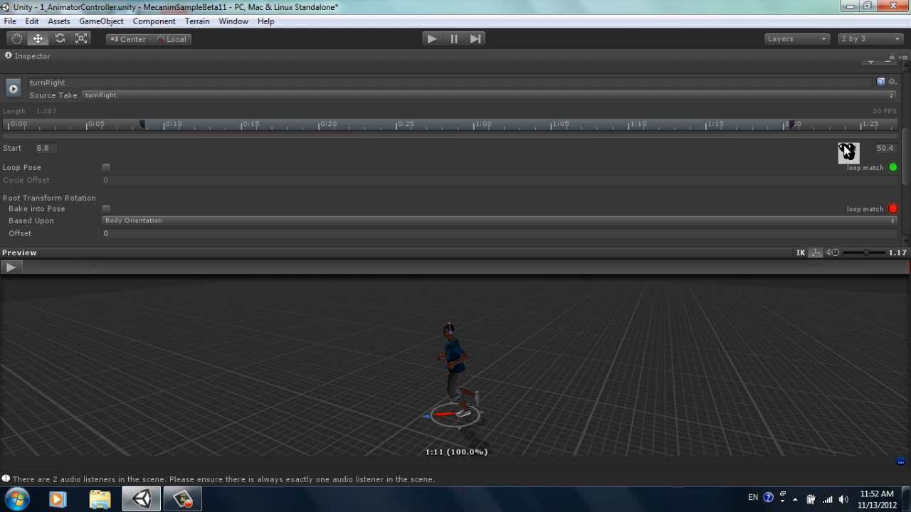
# Step: Turn on Loop Pose and Bake into Pose for Root Transform Position (Y) on turnRight, and apply the import settings
pyautogui.click(106, 168)
pyautogui.scroll(-3, 907, 170)
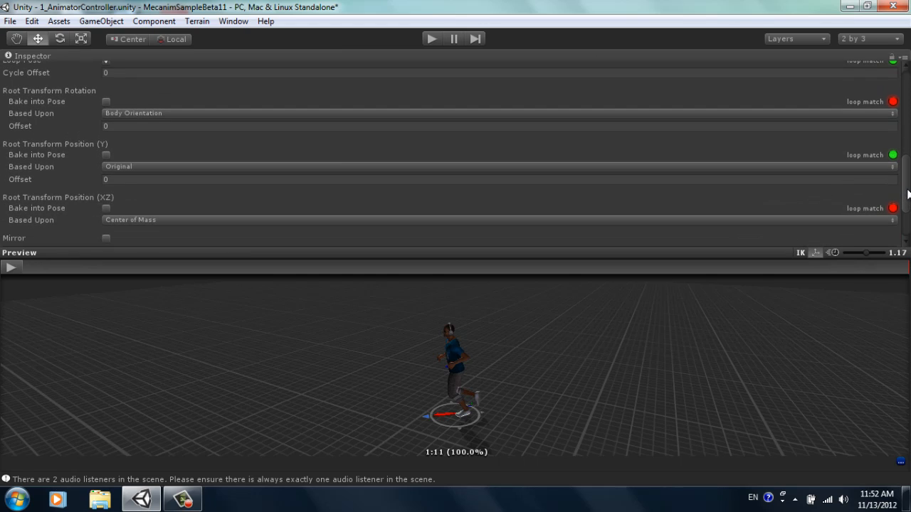
pyautogui.click(107, 155)
pyautogui.scroll(-3, 908, 171)
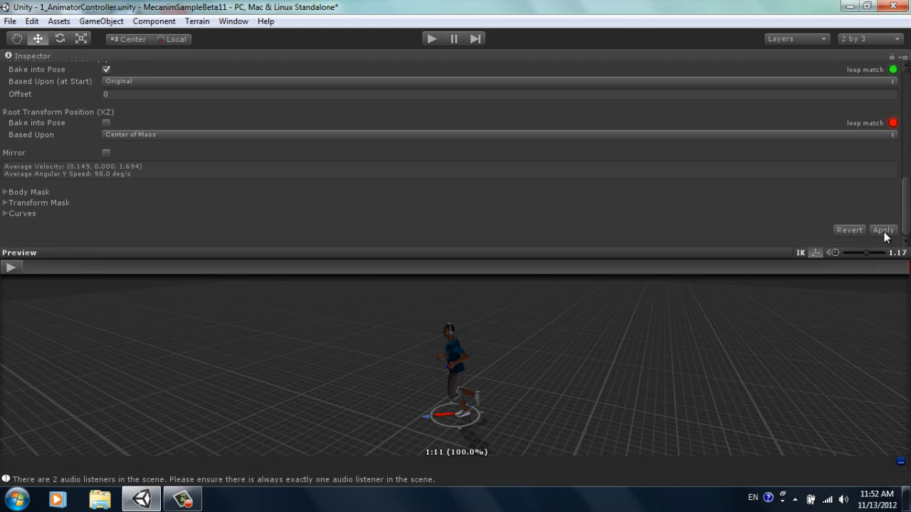
pyautogui.click(883, 231)
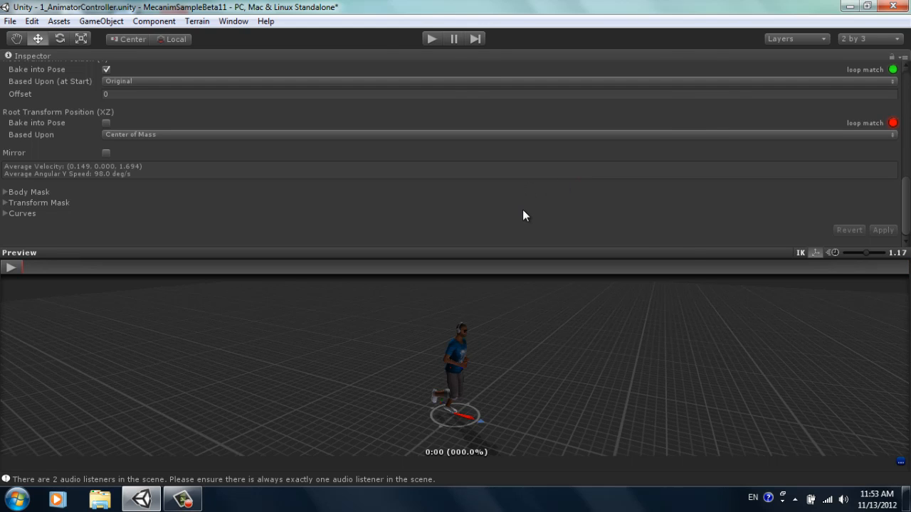
# Step: Preview the Idle clip inside the DanceDude Motions asset and add it to the Animator's Base Layer as the first state
pyautogui.press('space')
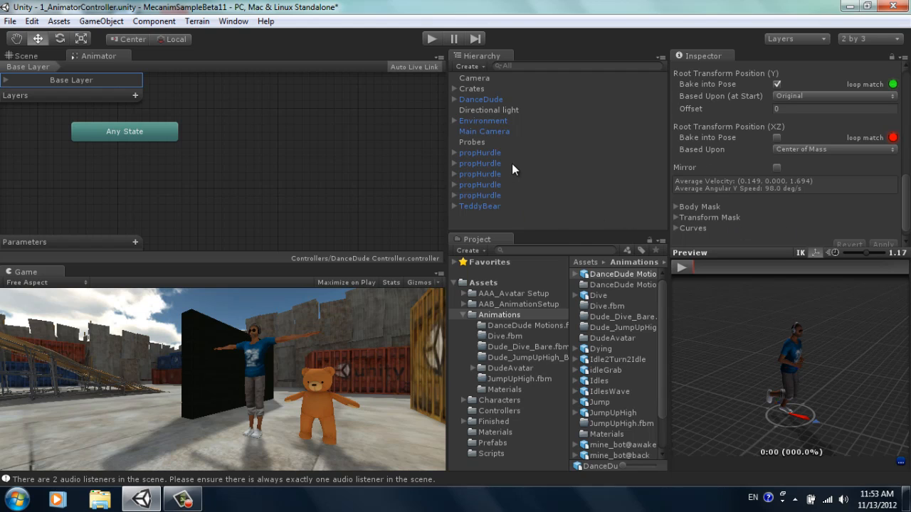
pyautogui.click(603, 274)
pyautogui.click(576, 274)
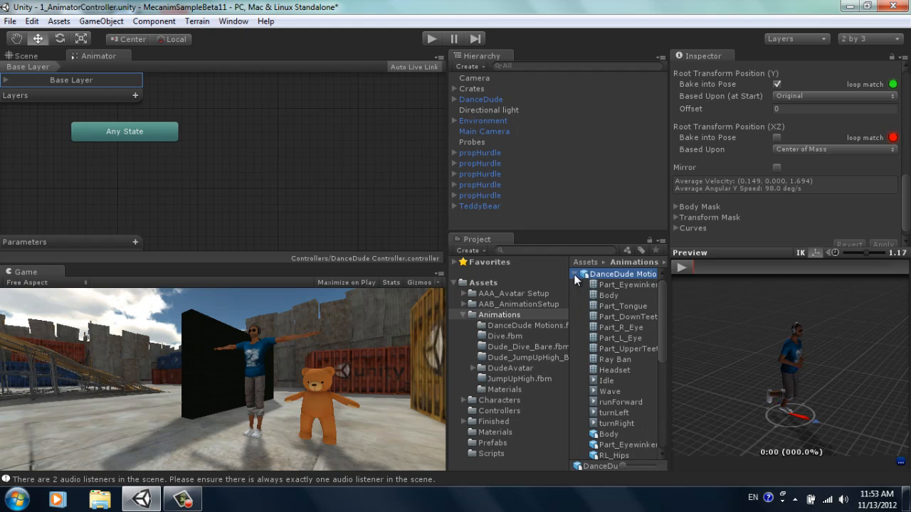
pyautogui.moveTo(662, 308); pyautogui.dragTo(661, 338)
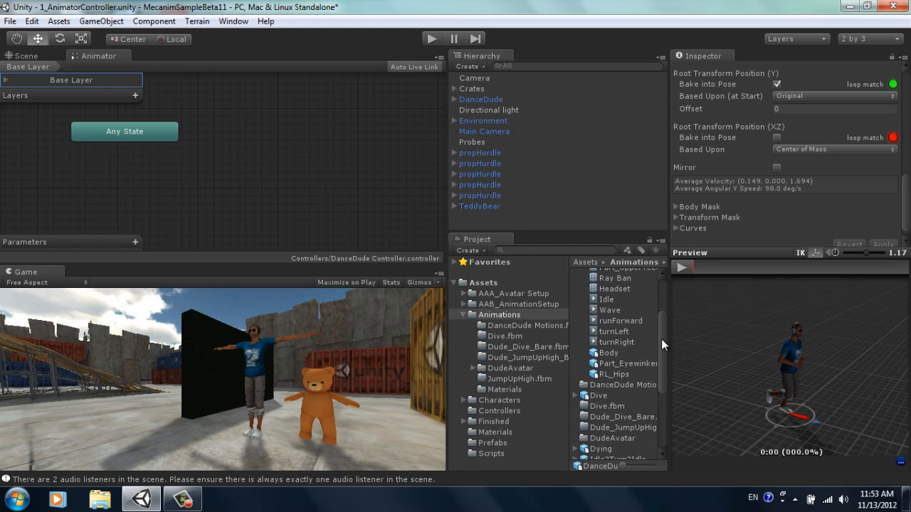
pyautogui.click(606, 301)
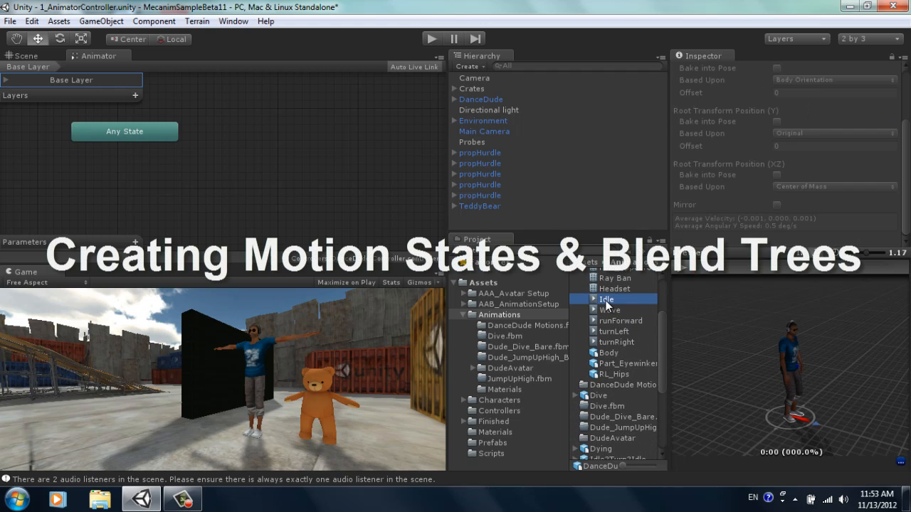
pyautogui.click(678, 271)
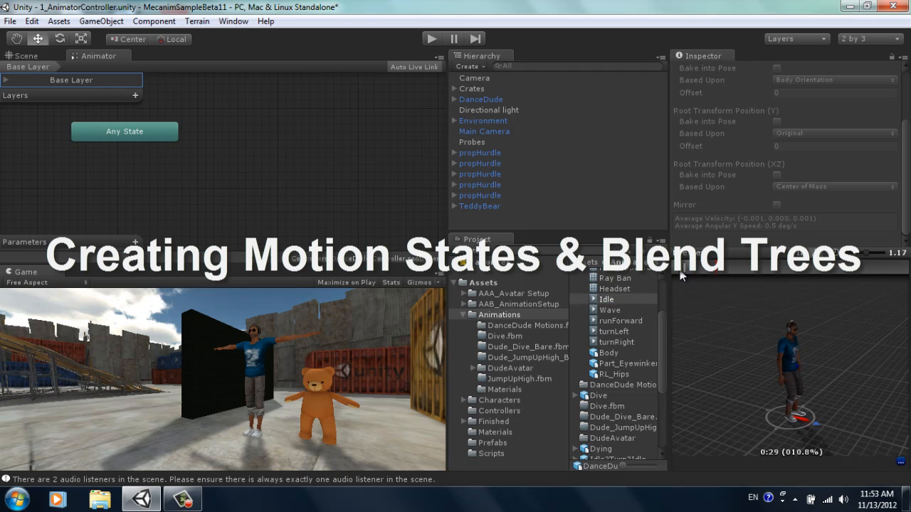
pyautogui.moveTo(612, 297); pyautogui.dragTo(276, 150)
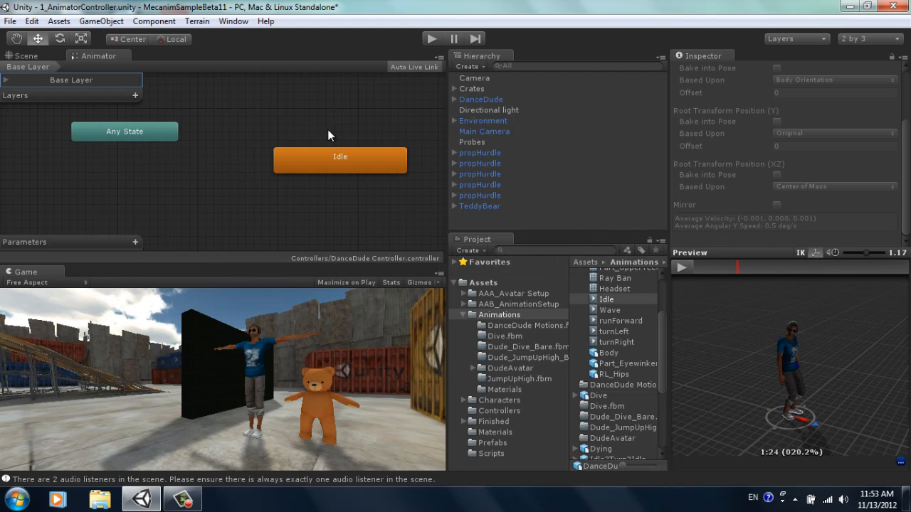
# Step: Run the scene to check DanceDude's Idle motion, and stop playback
pyautogui.click(431, 38)
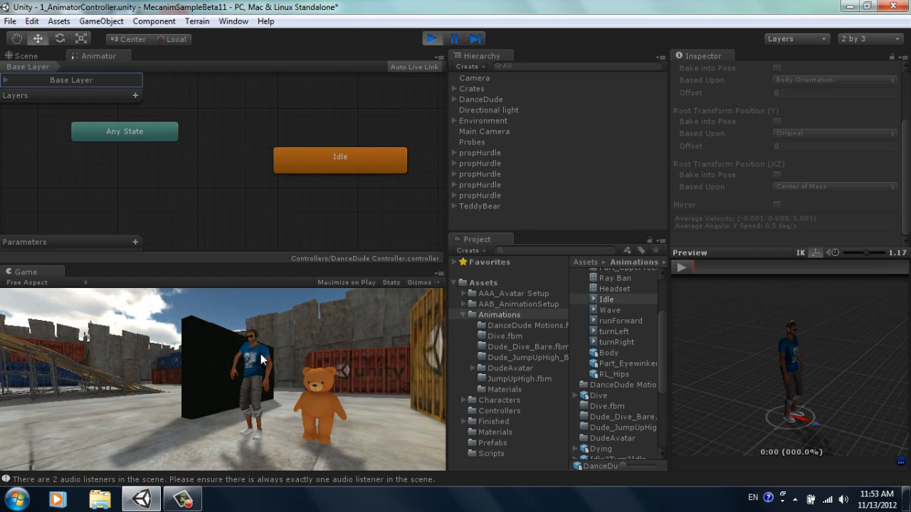
pyautogui.click(433, 39)
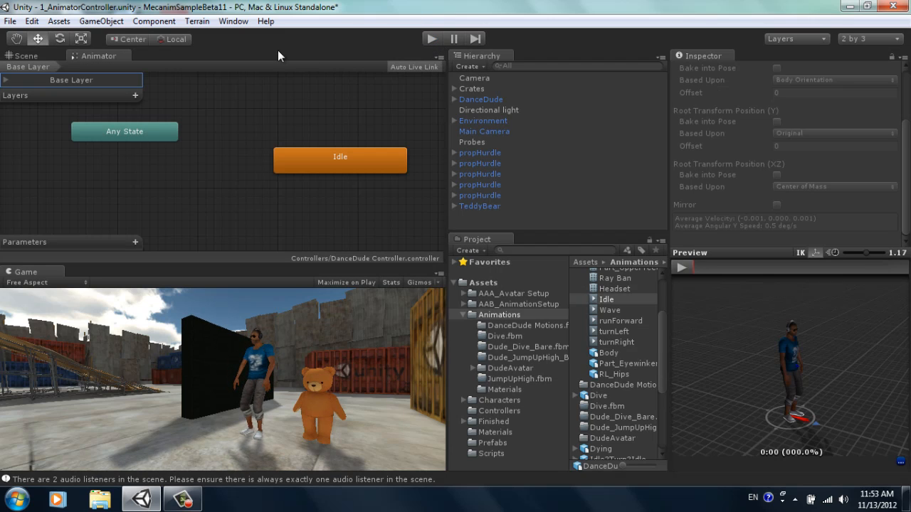
# Step: Add a Capsule Collider component to DanceDude in the scene
pyautogui.click(20, 57)
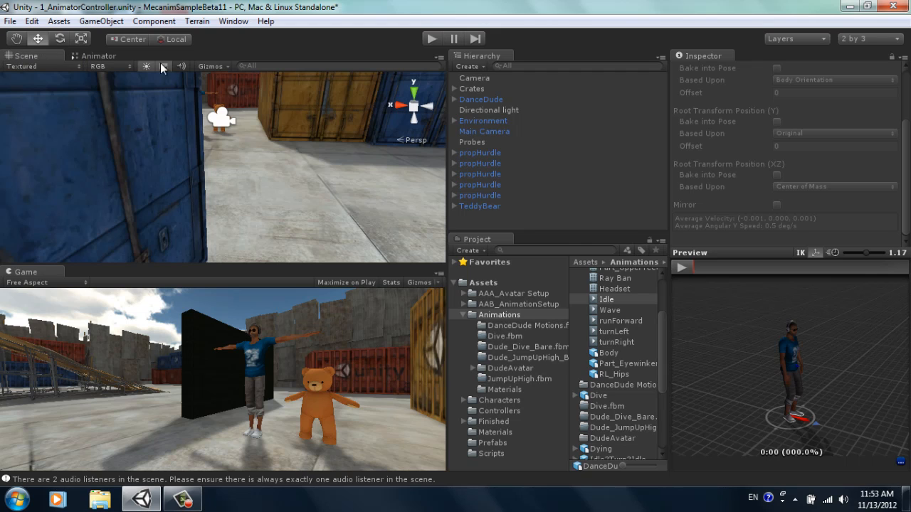
pyautogui.click(483, 99)
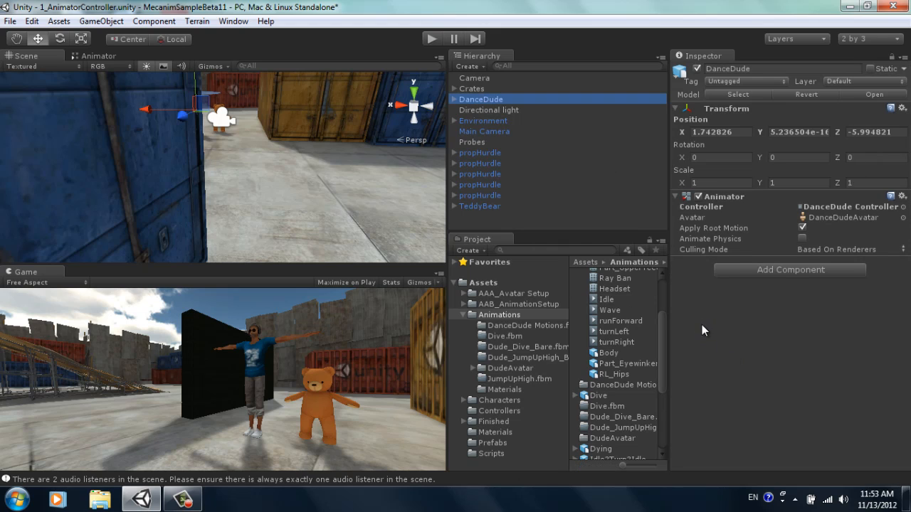
pyautogui.click(761, 272)
pyautogui.click(764, 127)
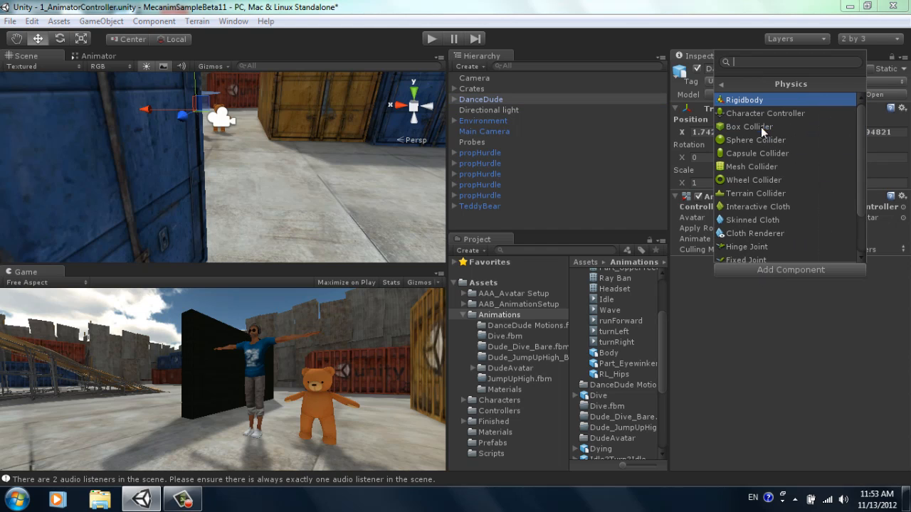
pyautogui.click(751, 152)
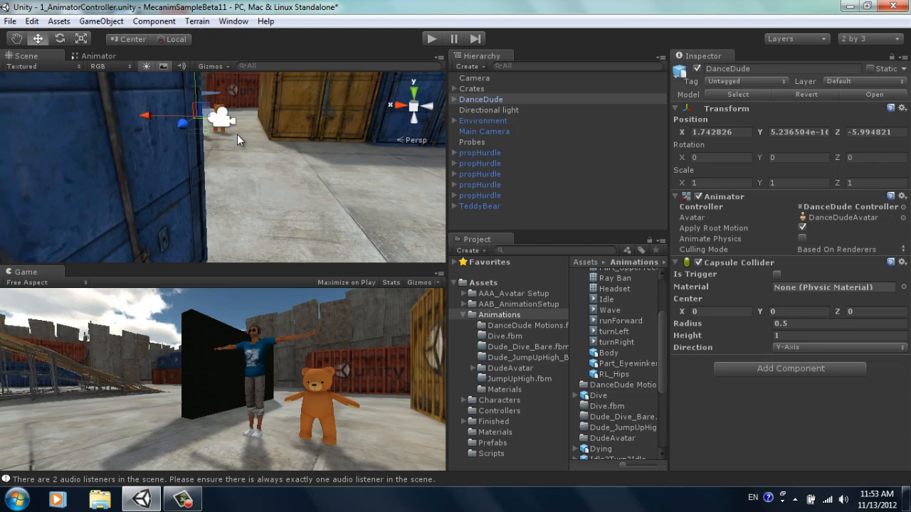
# Step: Fit the Capsule Collider around DanceDude's body with Center Y 1.02 and Height 1.89, checking it in the Scene view
pyautogui.keyDown('alt'); pyautogui.moveTo(294, 152); pyautogui.dragTo(204, 135); pyautogui.keyUp('alt')
pyautogui.scroll(3, 284, 157)
pyautogui.scroll(5, 288, 162)
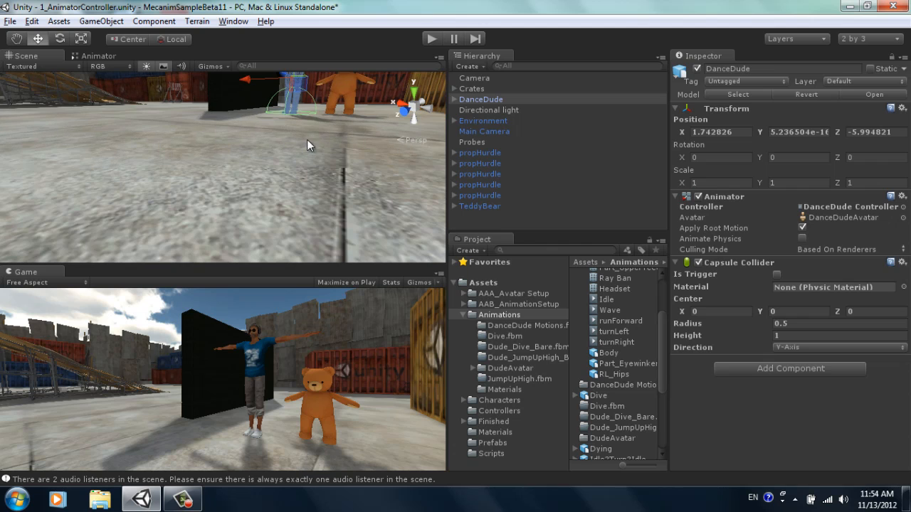
pyautogui.moveTo(309, 142); pyautogui.dragTo(284, 262, button='middle')
pyautogui.moveTo(283, 262); pyautogui.dragTo(282, 259)
pyautogui.moveTo(290, 146); pyautogui.dragTo(291, 197)
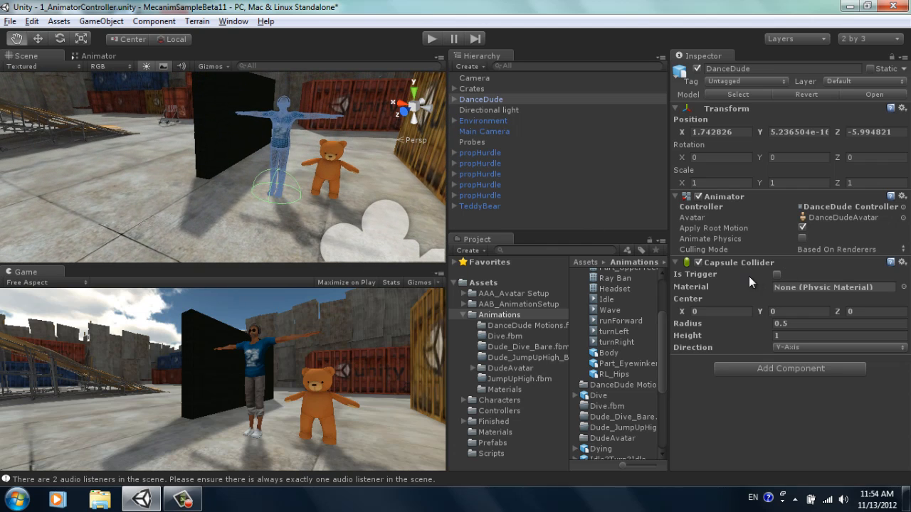
pyautogui.press('w')
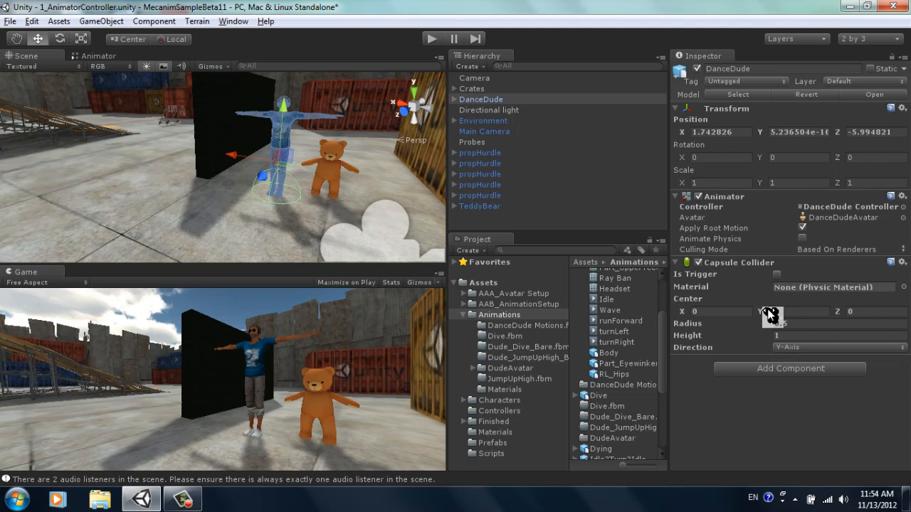
pyautogui.moveTo(769, 311); pyautogui.dragTo(794, 309)
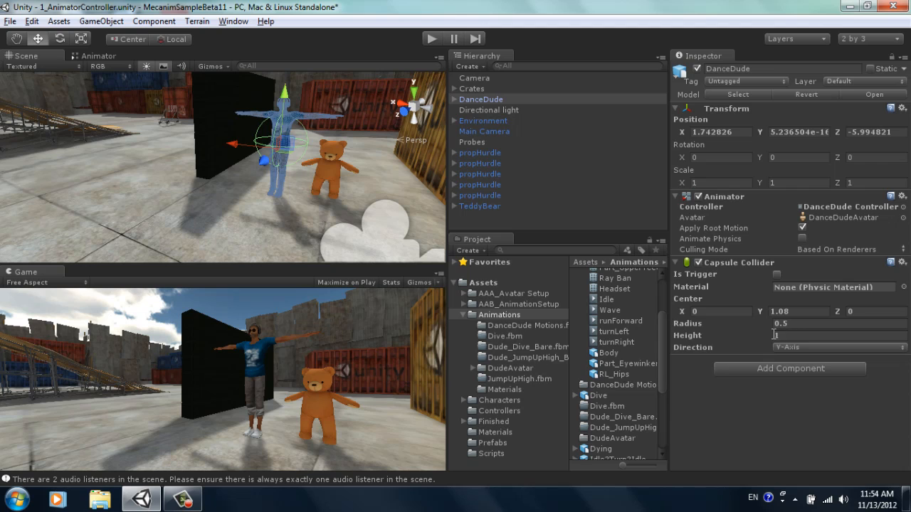
pyautogui.moveTo(775, 340); pyautogui.dragTo(796, 341)
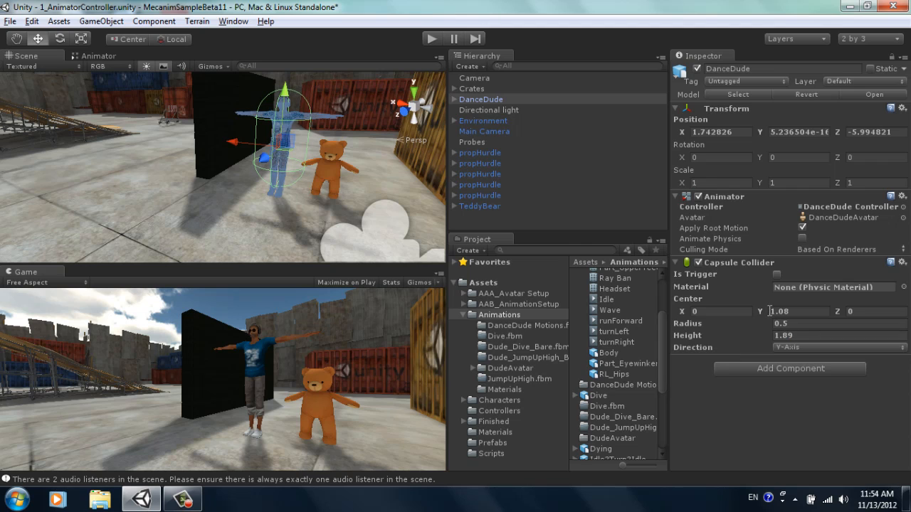
pyautogui.moveTo(770, 310); pyautogui.dragTo(768, 318)
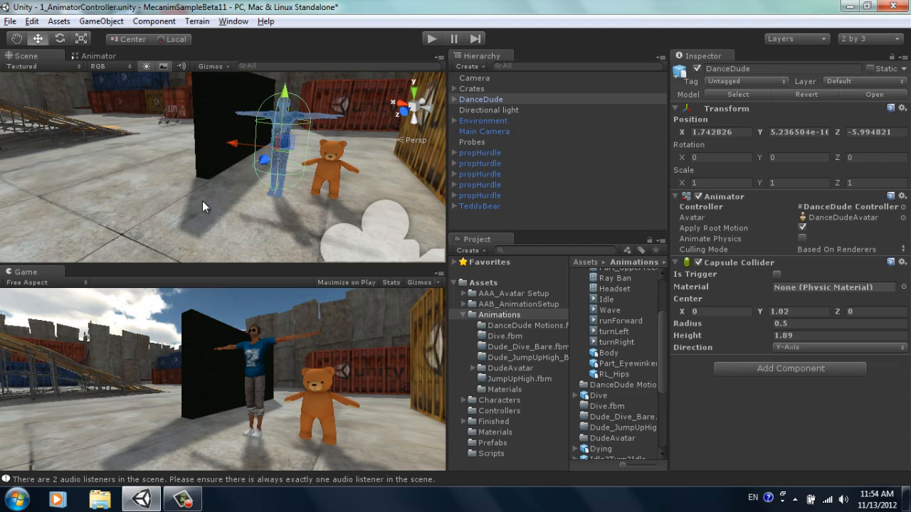
pyautogui.keyDown('alt'); pyautogui.moveTo(246, 175); pyautogui.dragTo(272, 181); pyautogui.keyUp('alt')
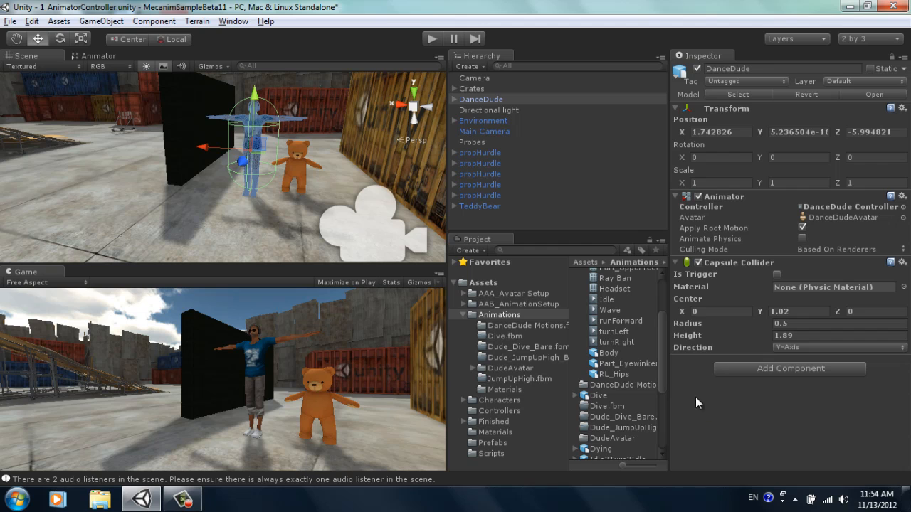
# Step: Add a Rigidbody to DanceDude with Mass 3 and Freeze Rotation enabled on X, Y and Z
pyautogui.click(761, 366)
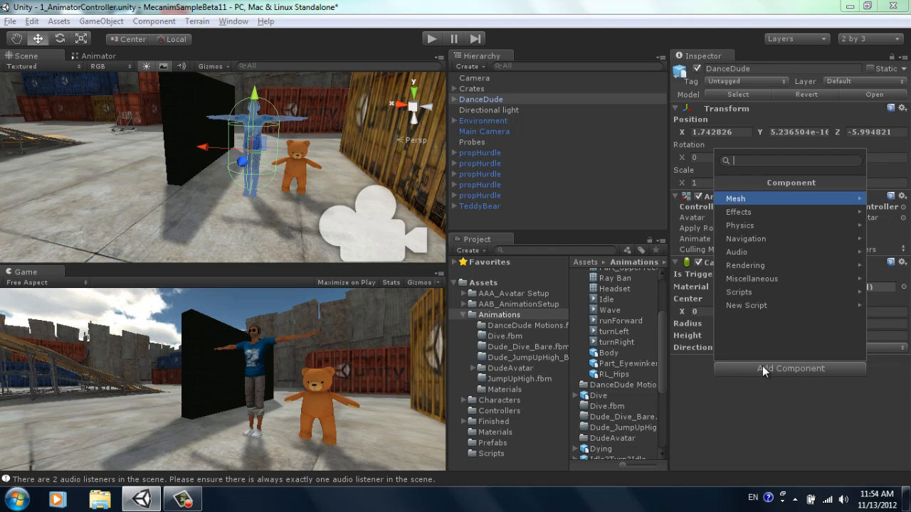
pyautogui.click(767, 226)
pyautogui.click(767, 199)
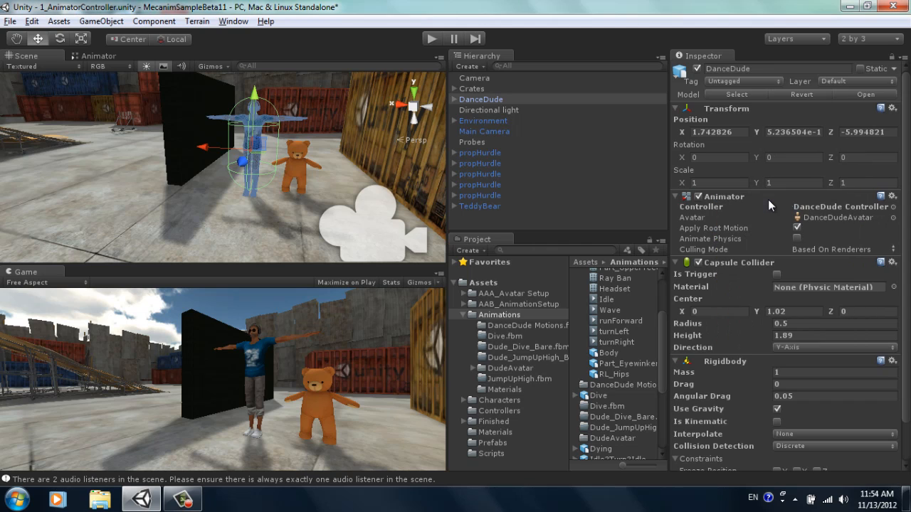
pyautogui.scroll(-3, 799, 346)
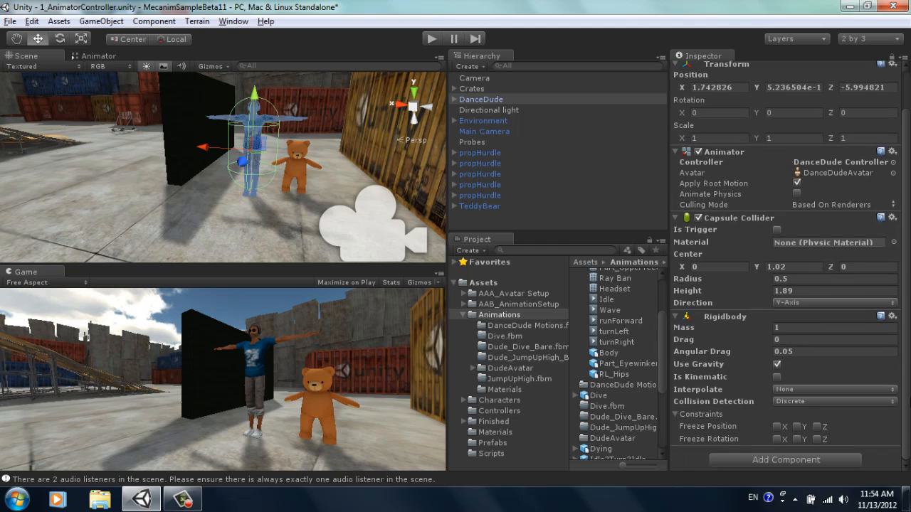
pyautogui.click(795, 327)
pyautogui.write('3')
pyautogui.scroll(3, 908, 217)
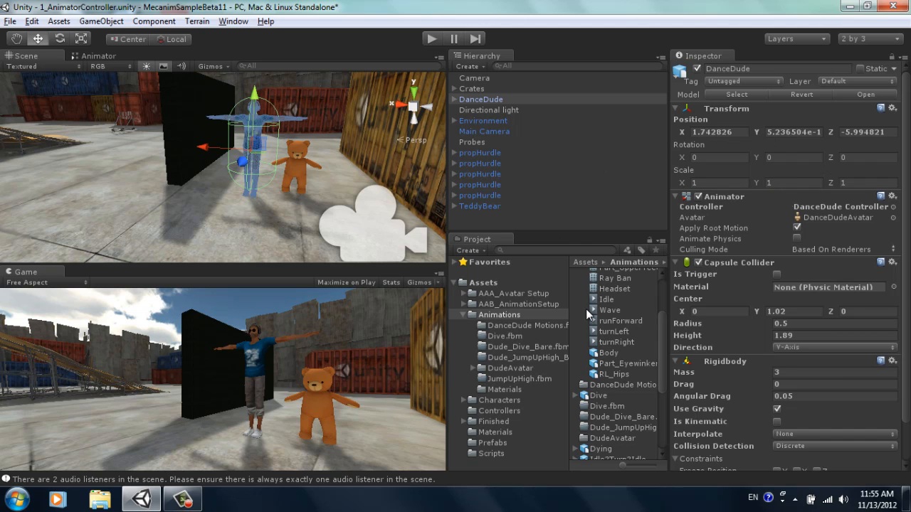
# Step: Attach the IdleRunJump script from the Scripts folder to DanceDude
pyautogui.click(469, 314)
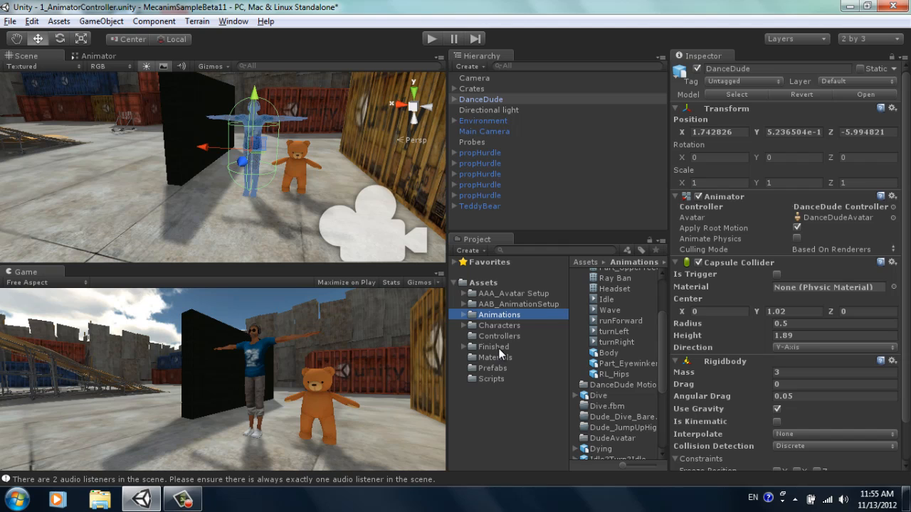
pyautogui.click(489, 379)
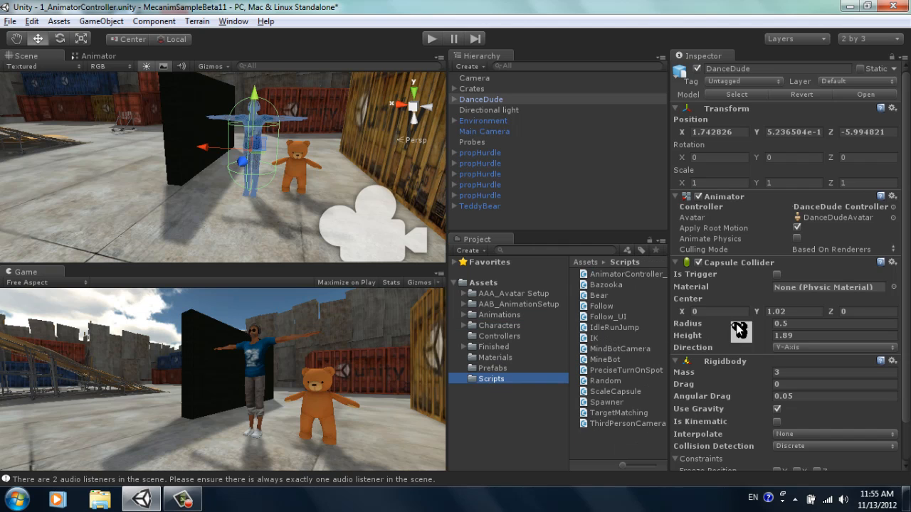
pyautogui.moveTo(905, 266); pyautogui.dragTo(909, 313)
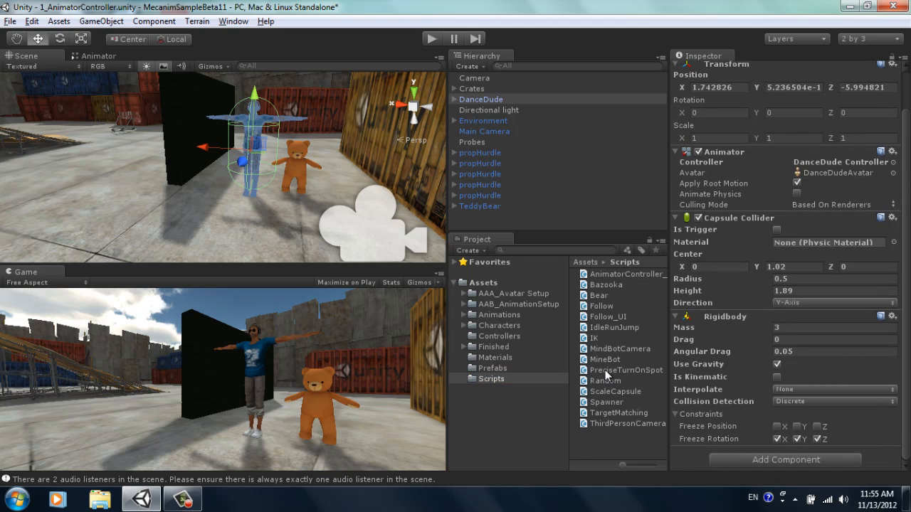
pyautogui.moveTo(606, 330); pyautogui.dragTo(690, 464)
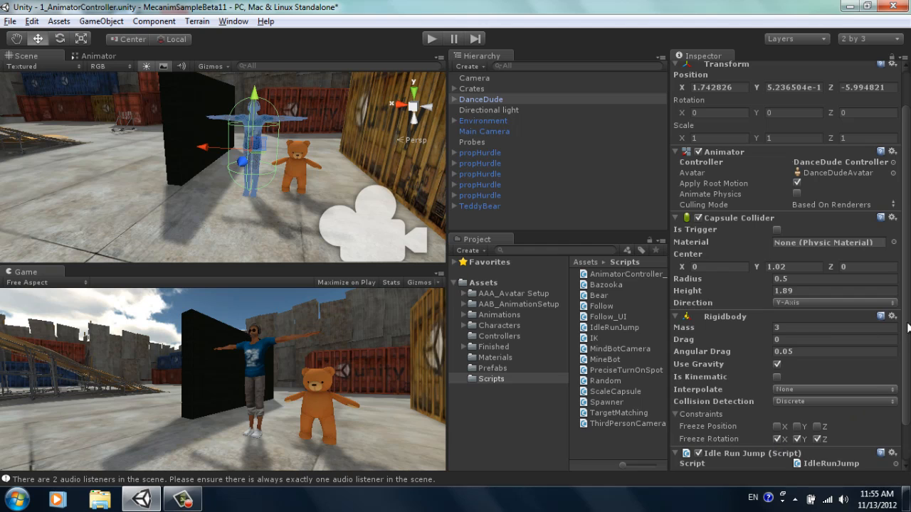
# Step: Create a blend tree state in DanceDude's animator controller and place it directly below the Idle state
pyautogui.moveTo(906, 323); pyautogui.dragTo(909, 363)
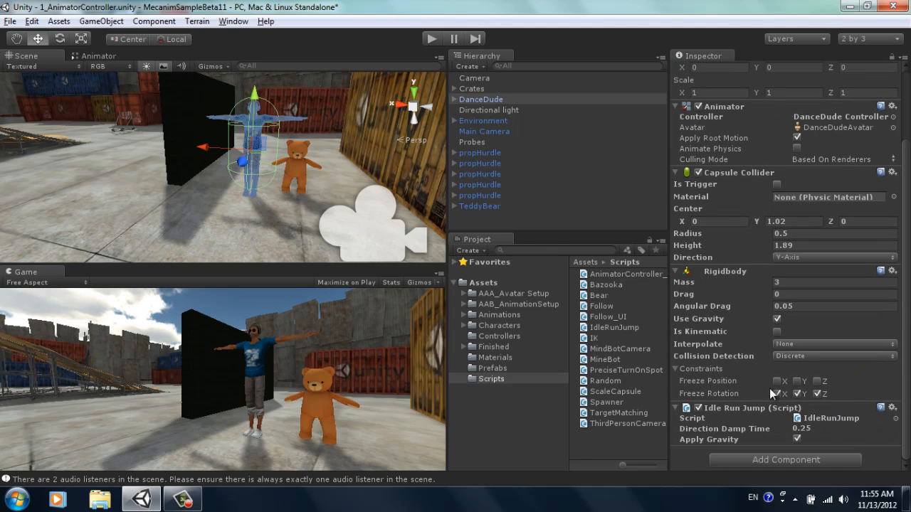
pyautogui.click(105, 55)
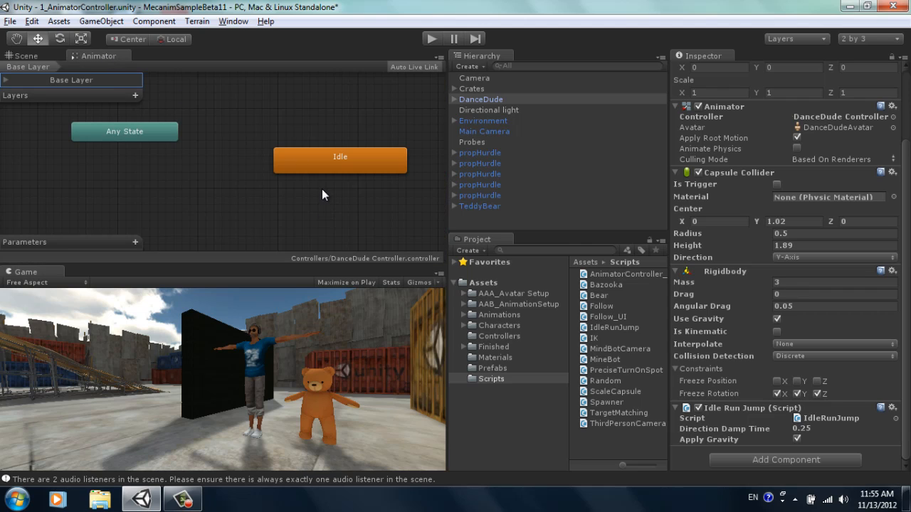
pyautogui.moveTo(378, 198); pyautogui.dragTo(298, 160, button='middle')
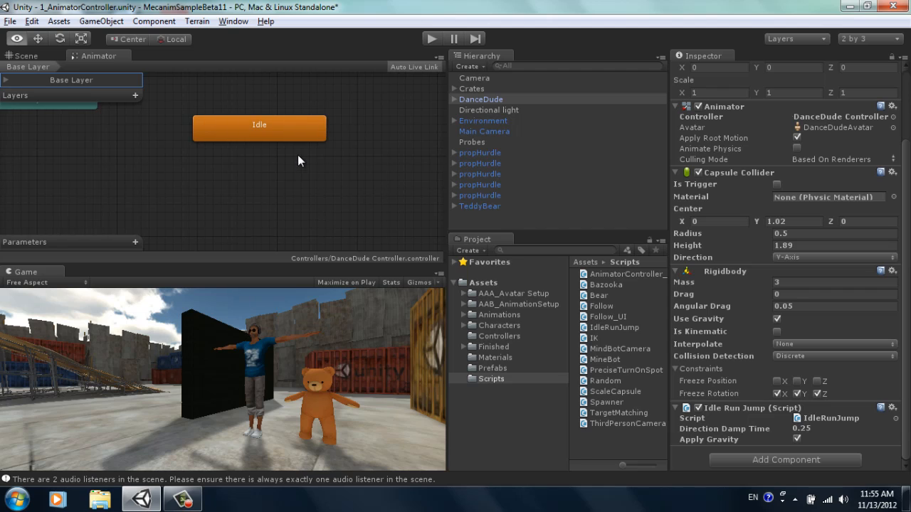
pyautogui.rightClick(230, 171)
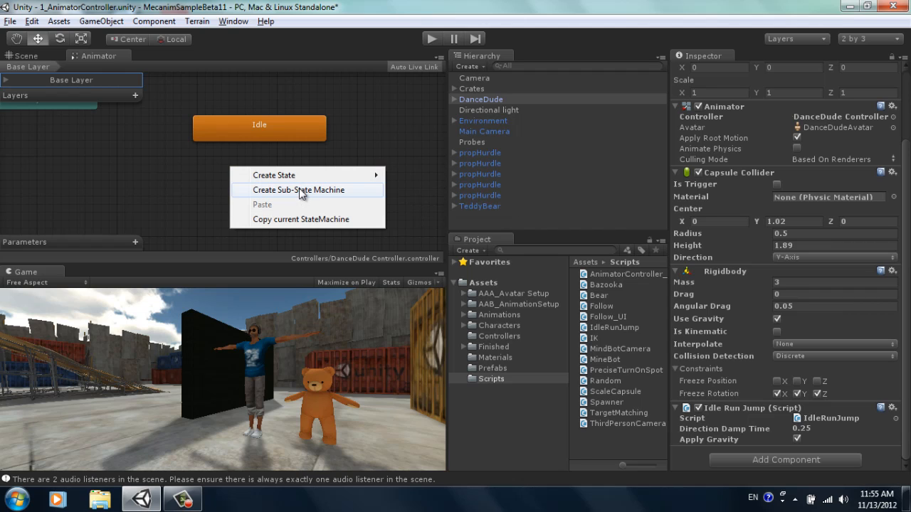
pyautogui.moveTo(315, 175)
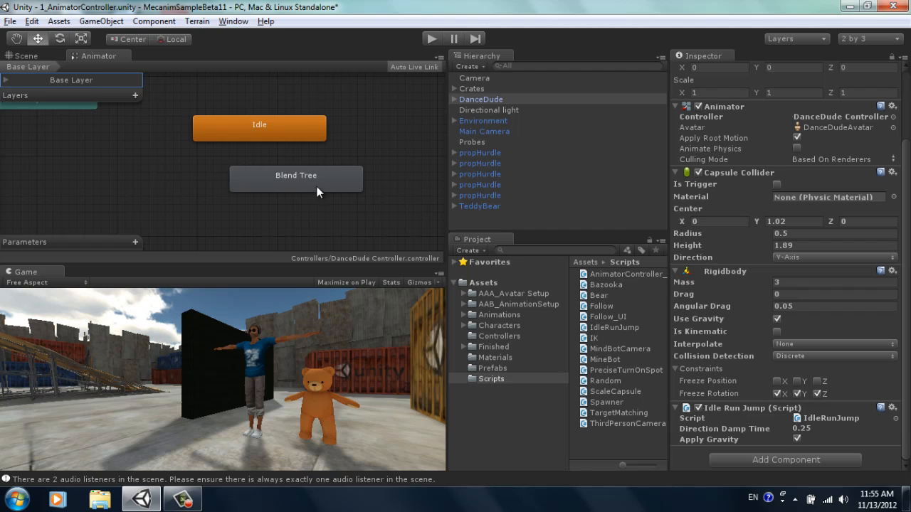
pyautogui.moveTo(317, 187); pyautogui.dragTo(285, 189)
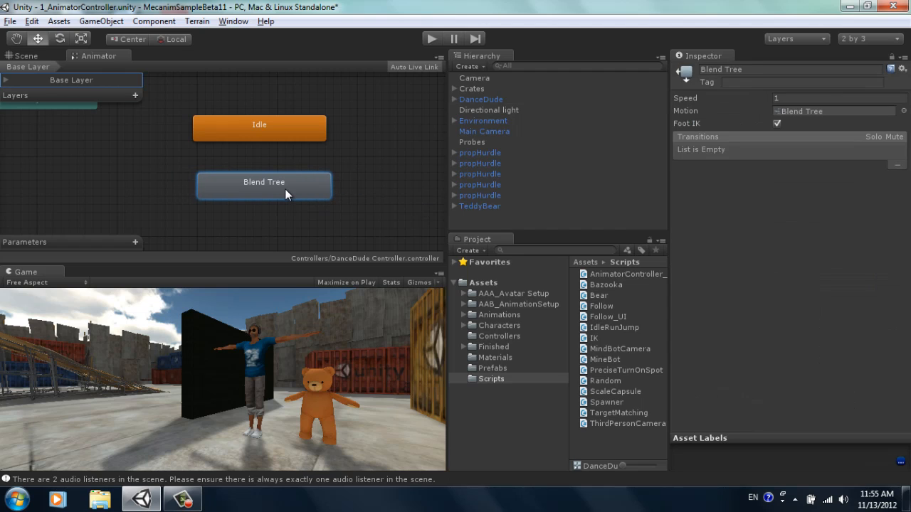
pyautogui.moveTo(285, 188); pyautogui.dragTo(280, 191)
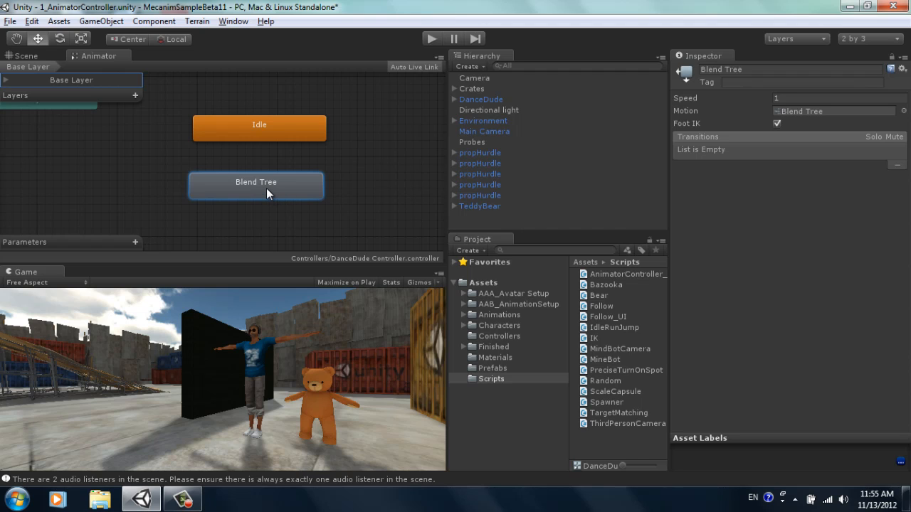
# Step: Open the new blend tree and add three empty motion fields to it
pyautogui.doubleClick(267, 188)
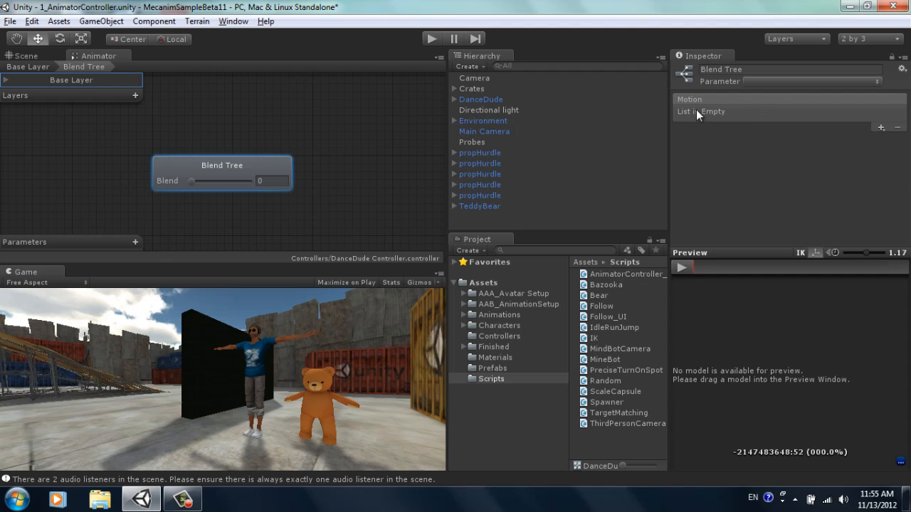
pyautogui.click(880, 129)
pyautogui.click(860, 136)
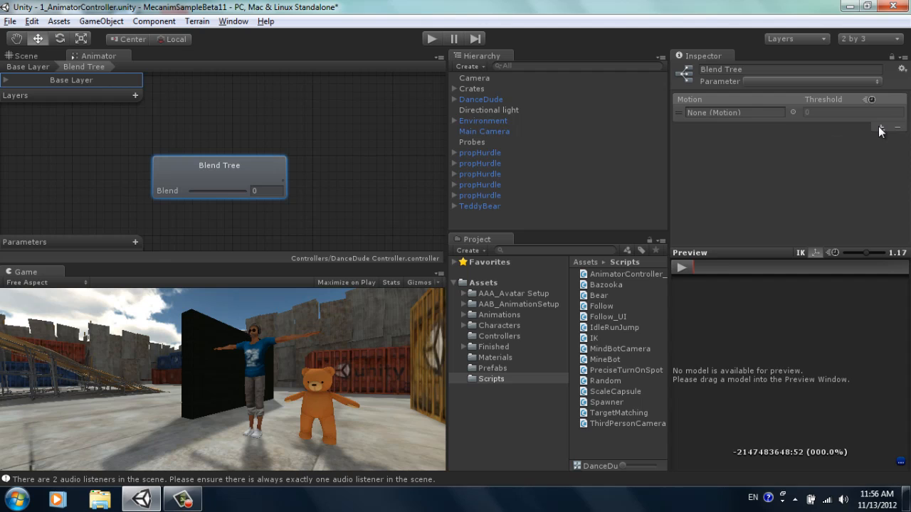
pyautogui.click(880, 128)
pyautogui.click(875, 138)
pyautogui.click(881, 185)
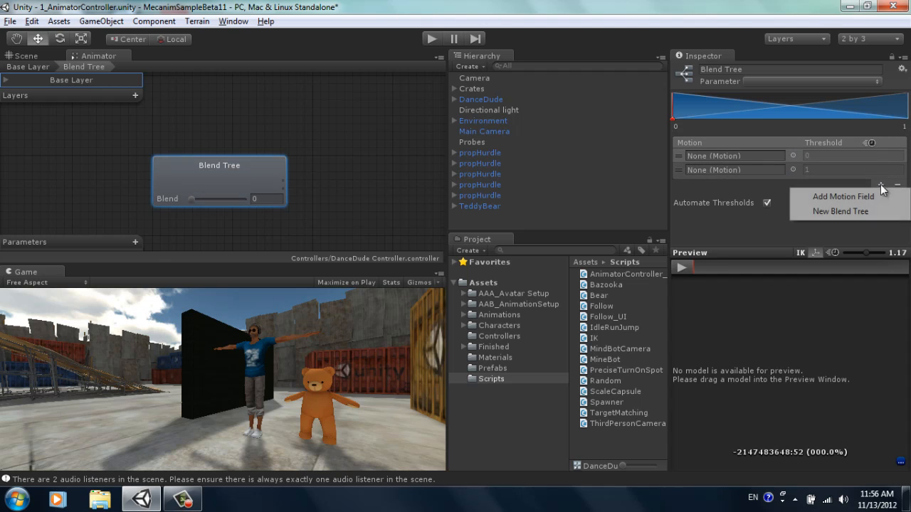
pyautogui.click(868, 193)
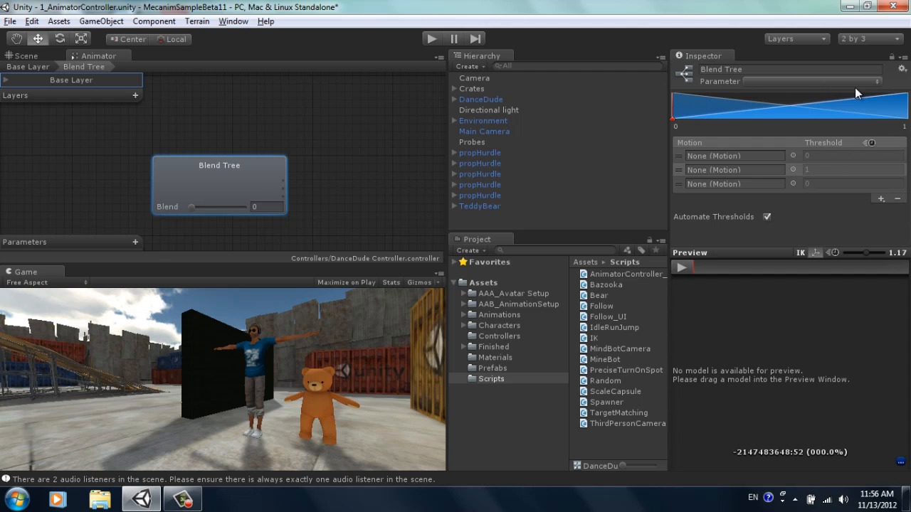
# Step: Add two float parameters named Direction and Speed to the animator controller
pyautogui.click(136, 242)
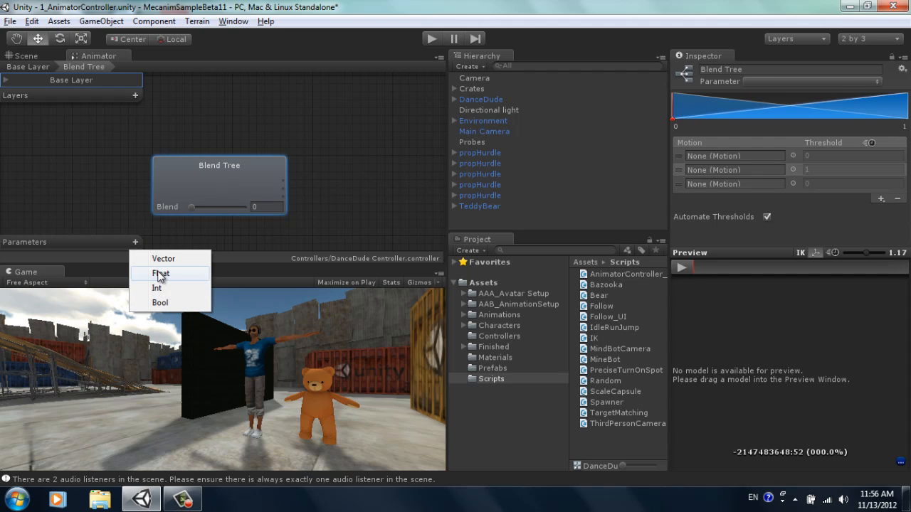
pyautogui.click(153, 271)
pyautogui.doubleClick(21, 244)
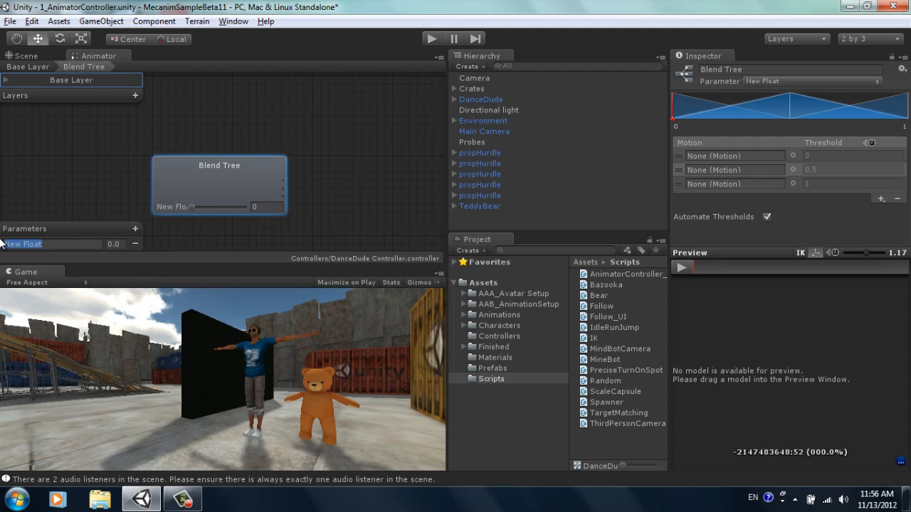
pyautogui.write('Direction')
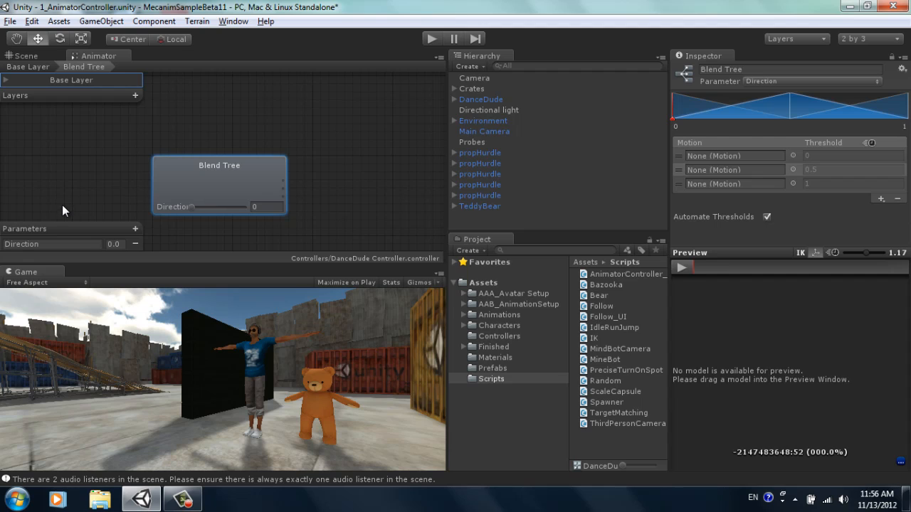
pyautogui.click(134, 229)
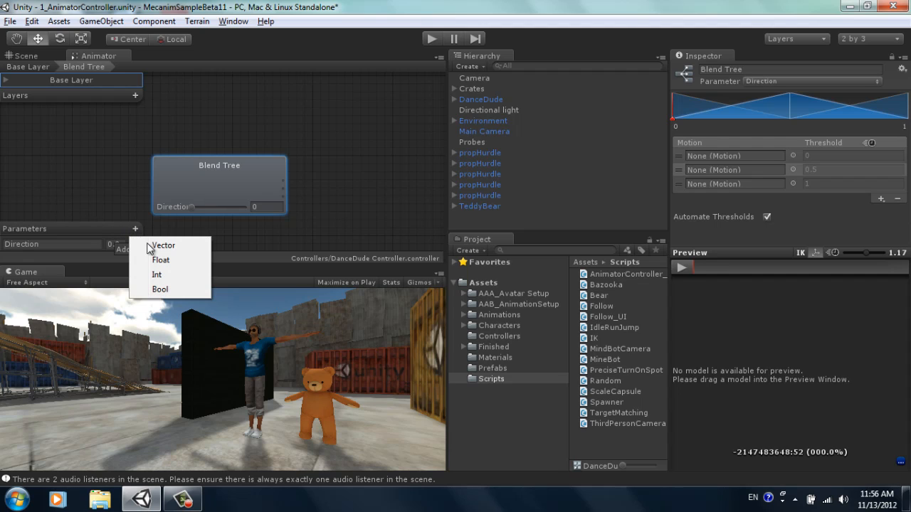
pyautogui.click(161, 260)
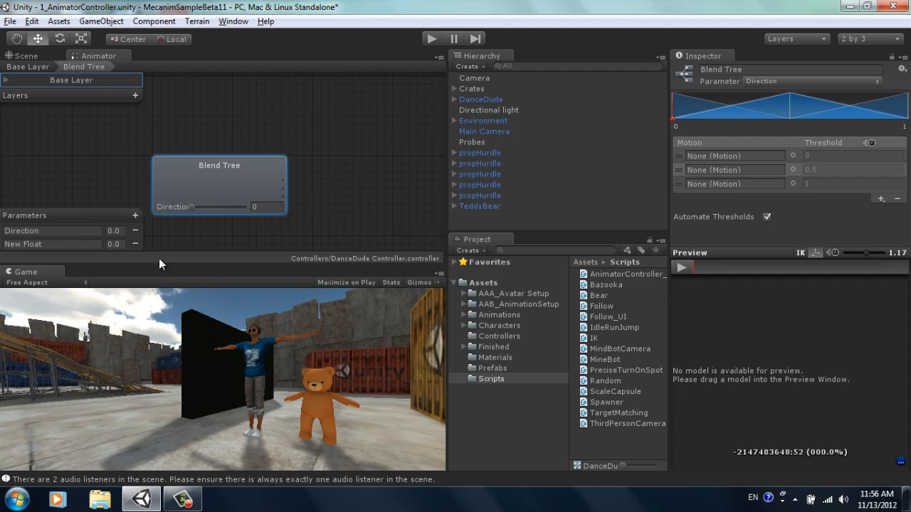
pyautogui.write('Speed')
# Step: Bring up DanceDude's motion clips in the Animations folder and set the blend tree's minimum Direction value to -1
pyautogui.click(491, 316)
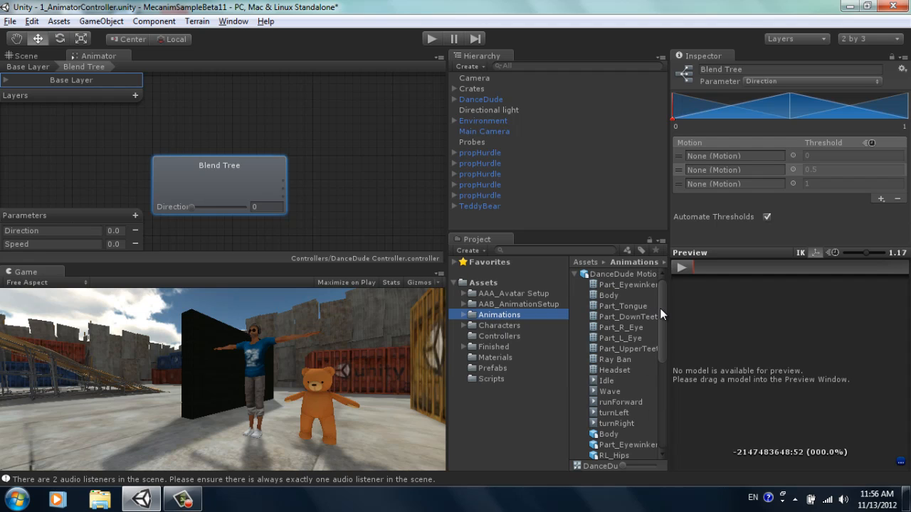
pyautogui.moveTo(659, 308); pyautogui.dragTo(663, 338)
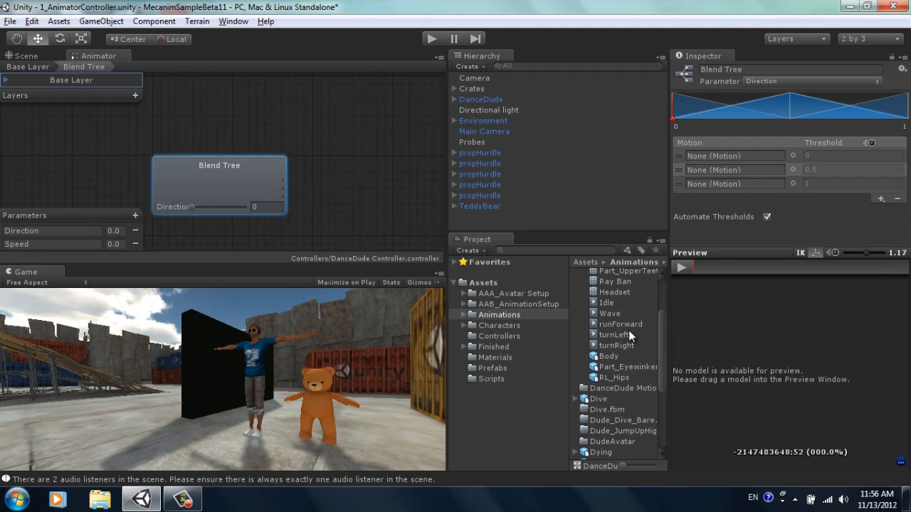
pyautogui.moveTo(679, 126); pyautogui.dragTo(667, 126)
pyautogui.hotkey('ctrl', 'z')
pyautogui.click(679, 127)
pyautogui.write('-1')
pyautogui.press('Return')
# Step: Assign the turnLeft, runForward and turnRight clips, in that order, to the blend tree's three motion fields
pyautogui.moveTo(606, 333); pyautogui.dragTo(714, 156)
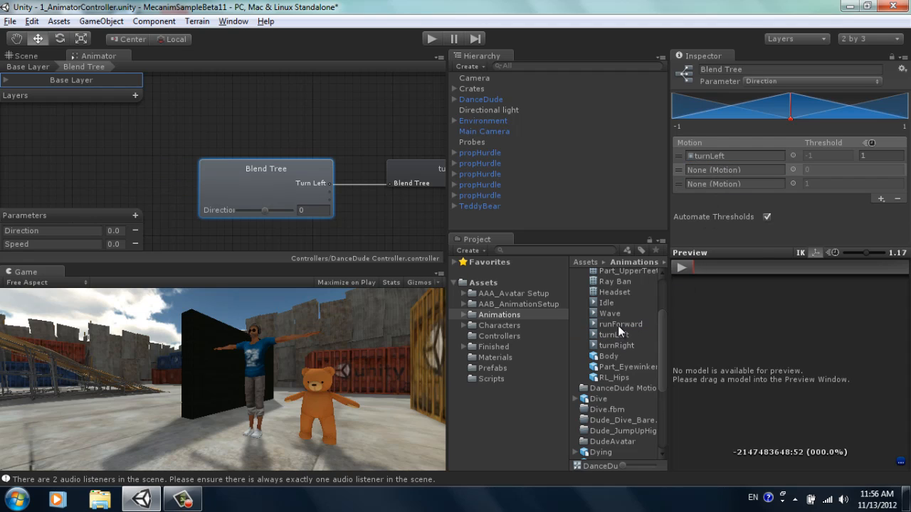
pyautogui.moveTo(618, 325); pyautogui.dragTo(743, 169)
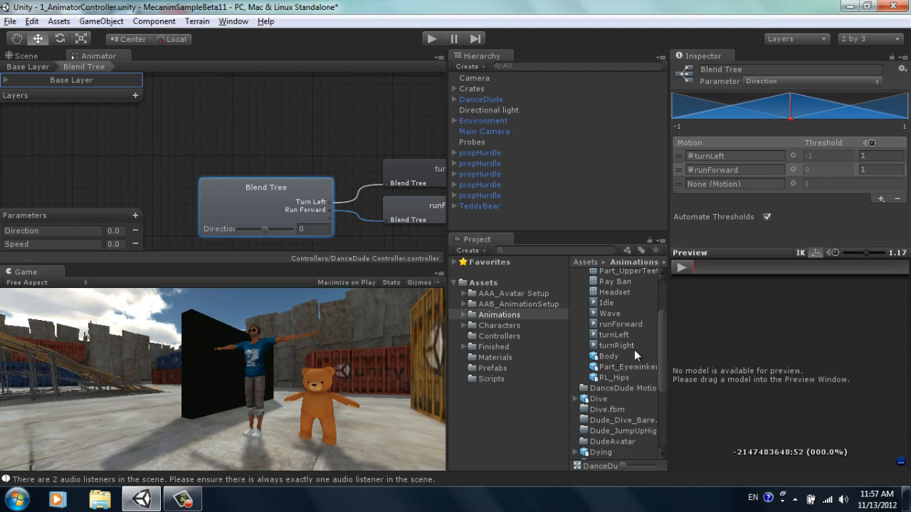
pyautogui.moveTo(614, 347); pyautogui.dragTo(717, 183)
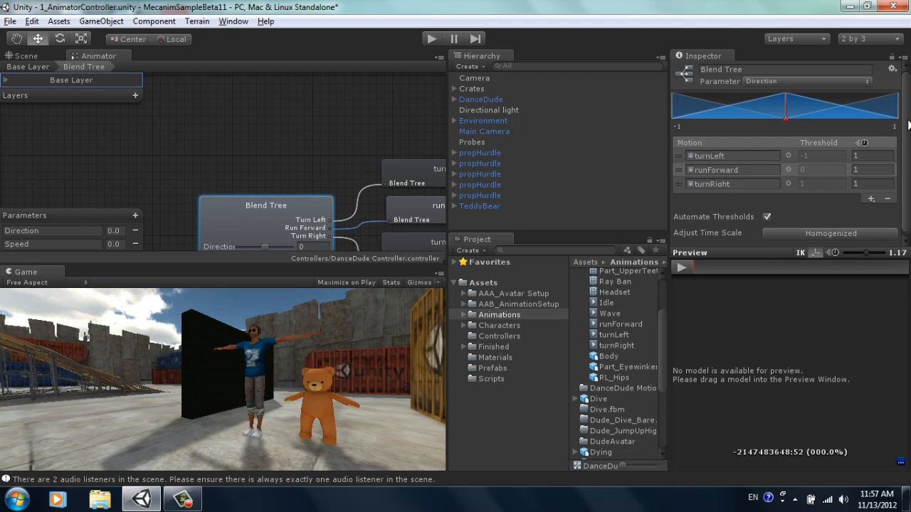
pyautogui.scroll(-1, 908, 125)
pyautogui.scroll(1, 907, 147)
pyautogui.keyDown('alt'); pyautogui.moveTo(327, 162); pyautogui.dragTo(232, 102); pyautogui.keyUp('alt')
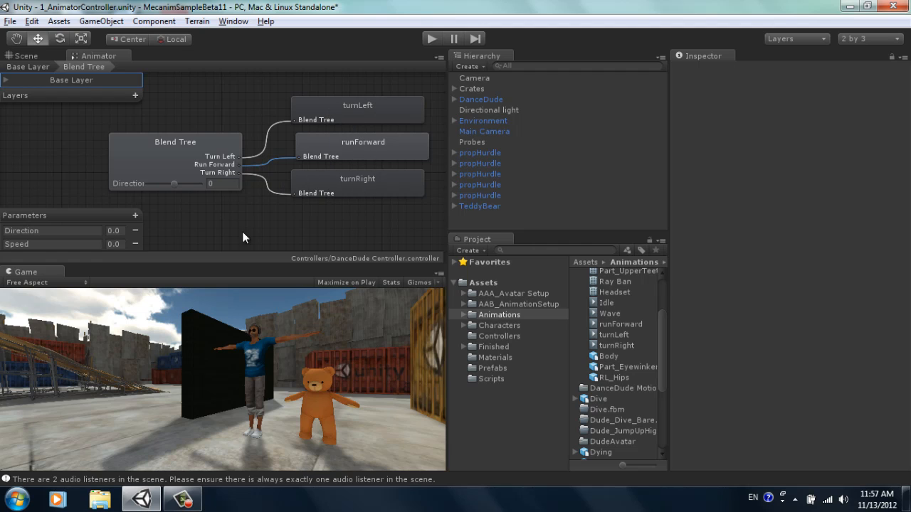
# Step: Return to the Base Layer and rename the blend tree state as Run
pyautogui.click(34, 68)
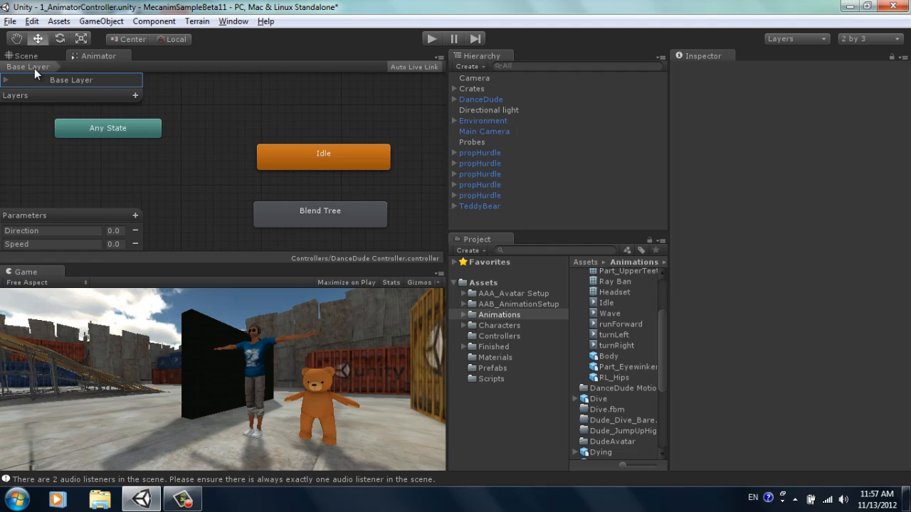
pyautogui.click(300, 163)
pyautogui.click(309, 214)
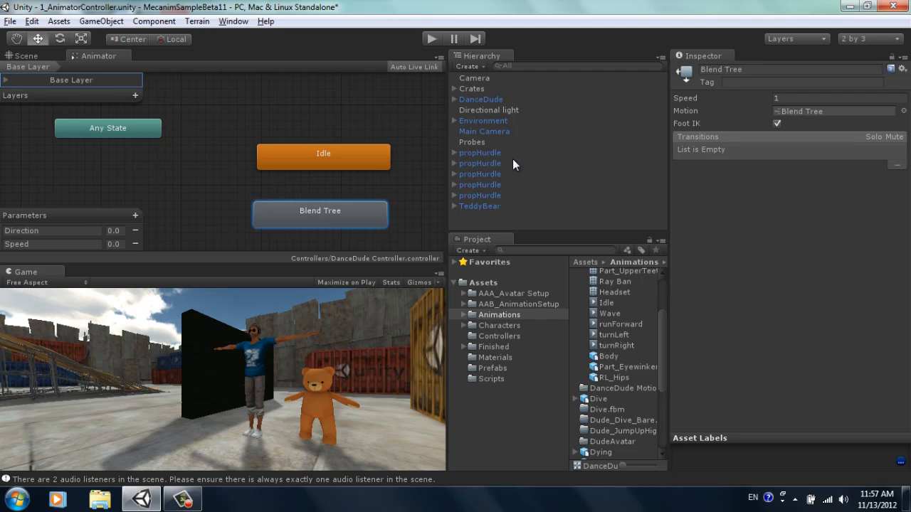
pyautogui.click(747, 69)
pyautogui.moveTo(748, 69); pyautogui.dragTo(593, 70)
pyautogui.write('Run')
# Step: Make transitions in both directions between the Idle and Run states
pyautogui.click(324, 157)
pyautogui.rightClick(324, 156)
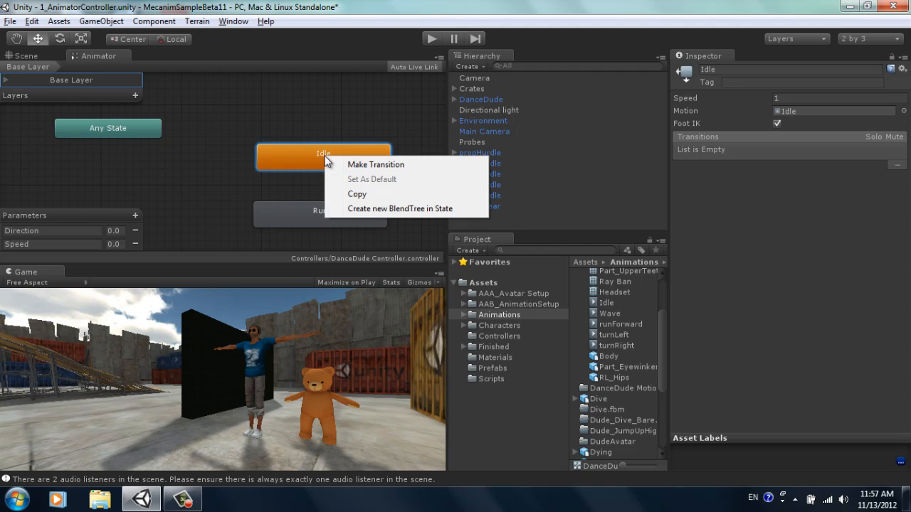
pyautogui.click(372, 165)
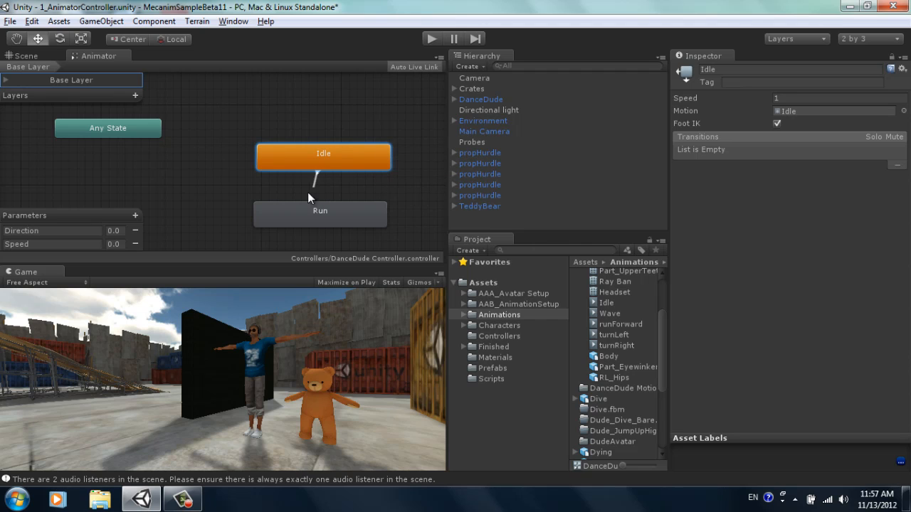
pyautogui.click(314, 211)
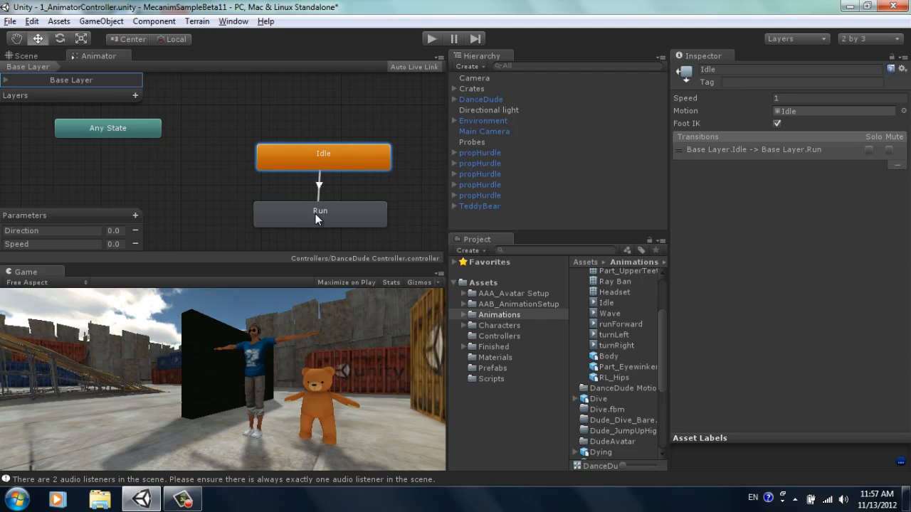
pyautogui.click(322, 218)
pyautogui.rightClick(330, 216)
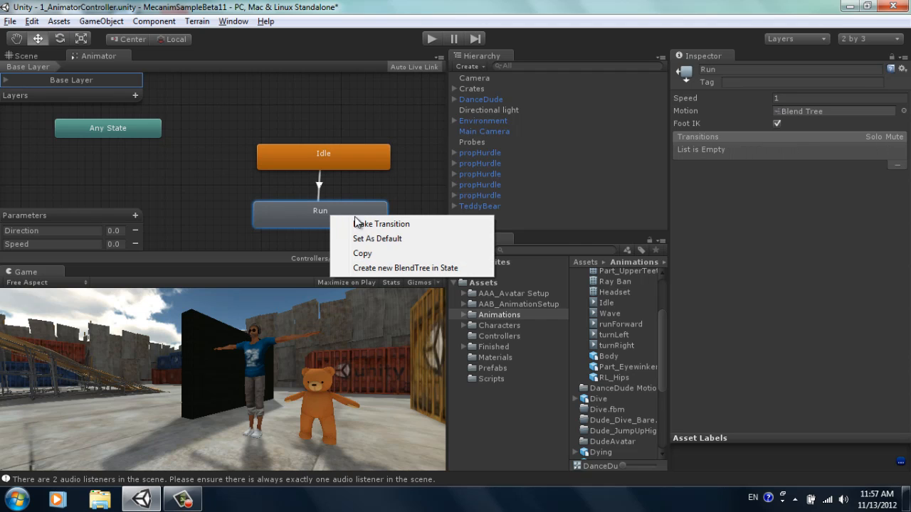
pyautogui.click(367, 225)
pyautogui.click(355, 149)
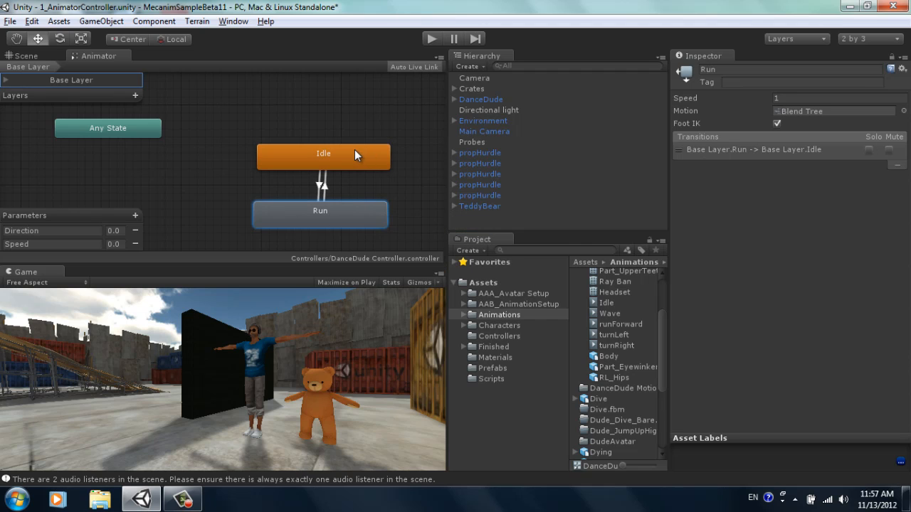
# Step: Change the condition of the Idle to Run transition from Exit Time to Speed Greater than 0.1
pyautogui.click(321, 187)
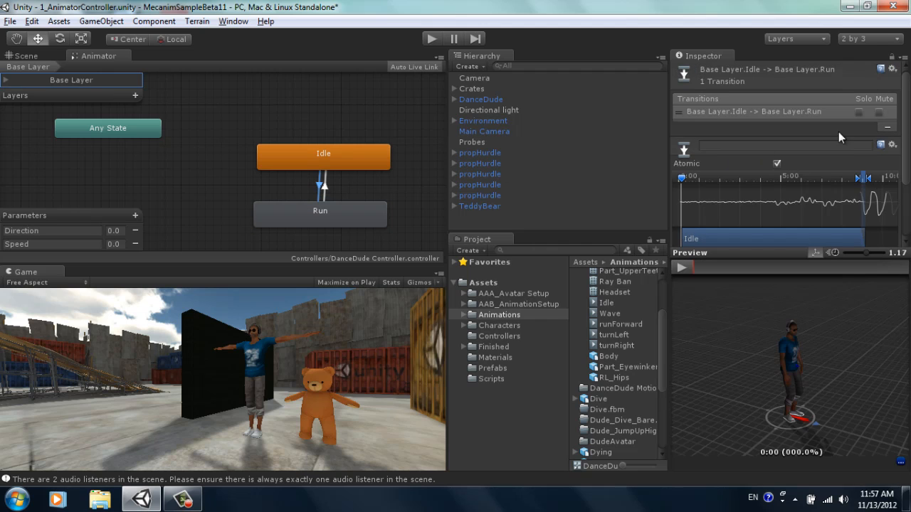
pyautogui.moveTo(906, 109); pyautogui.dragTo(909, 199)
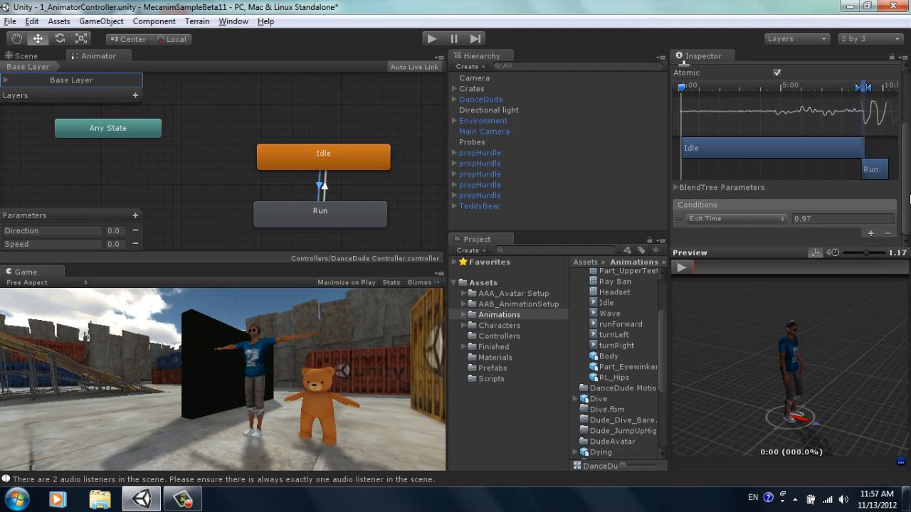
pyautogui.click(779, 221)
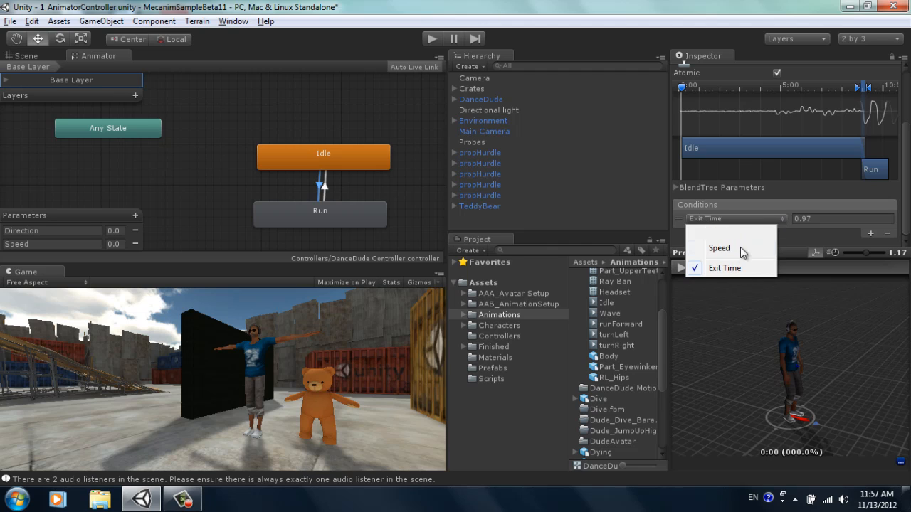
pyautogui.click(735, 251)
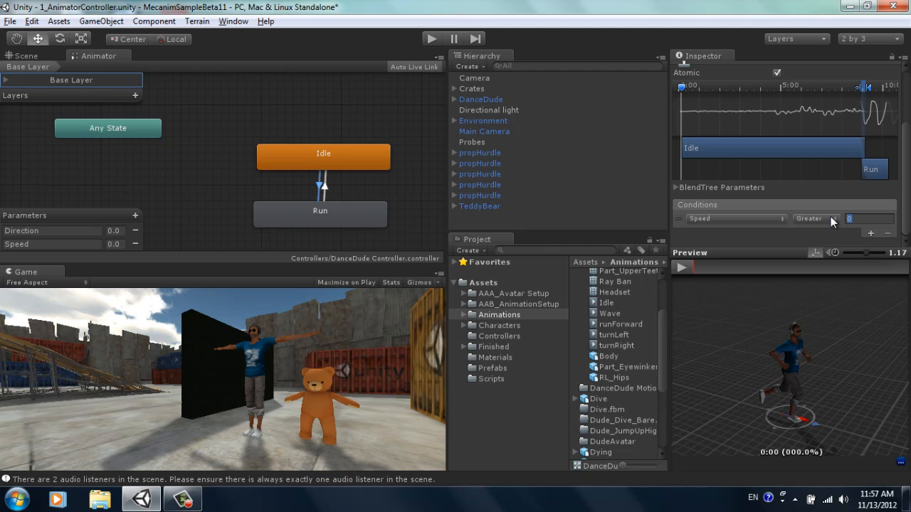
pyautogui.press('Return')
# Step: Change the condition of the Run to Idle transition from Exit Time to Speed Less than 0.1
pyautogui.moveTo(382, 169); pyautogui.dragTo(318, 142, button='middle')
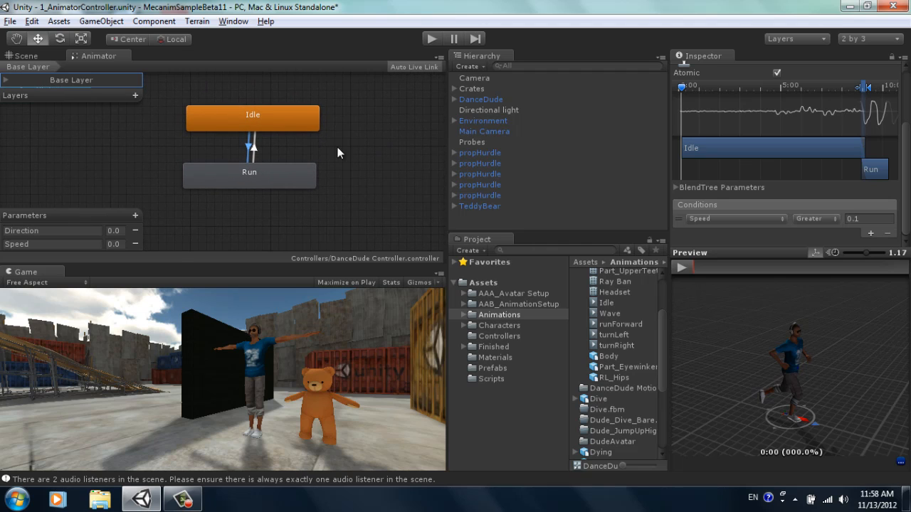
pyautogui.click(254, 150)
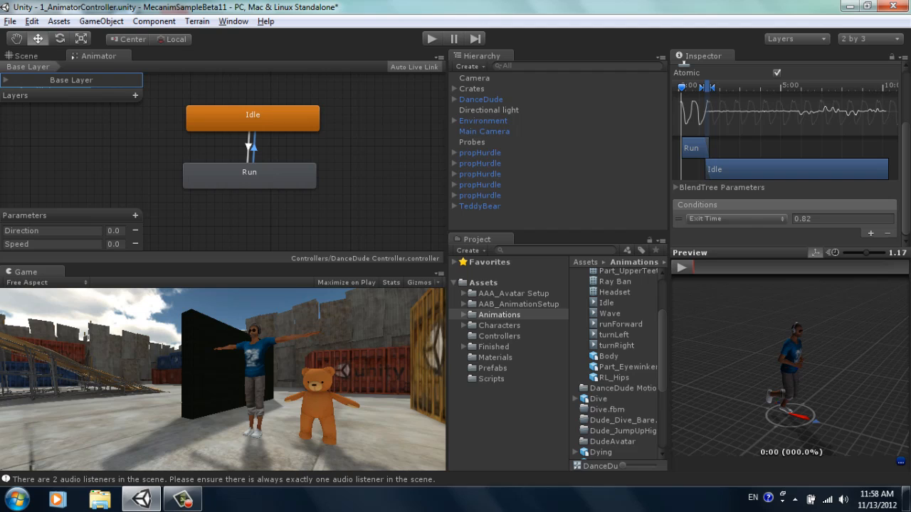
pyautogui.click(776, 220)
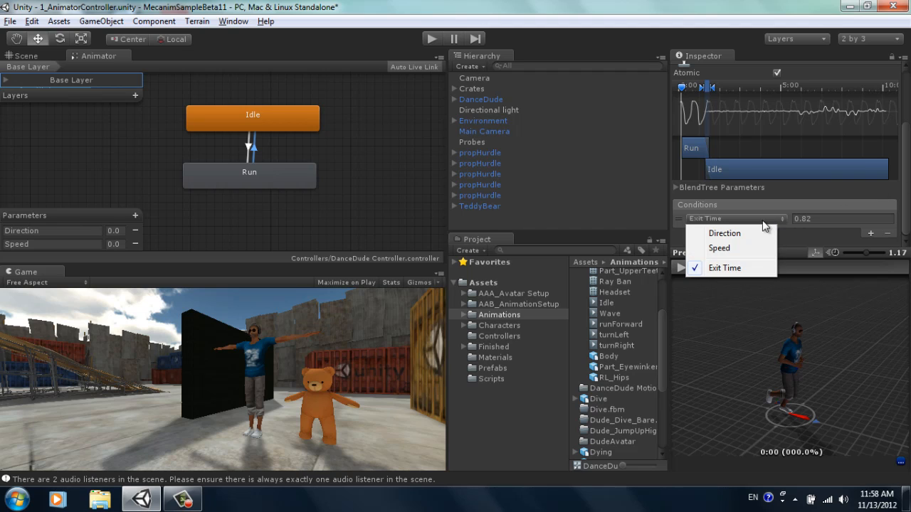
pyautogui.click(738, 248)
pyautogui.click(816, 220)
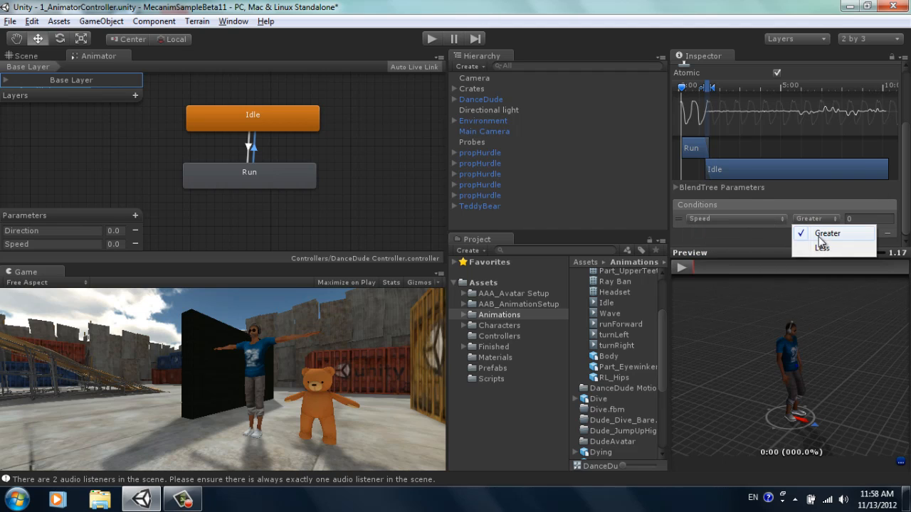
pyautogui.click(824, 246)
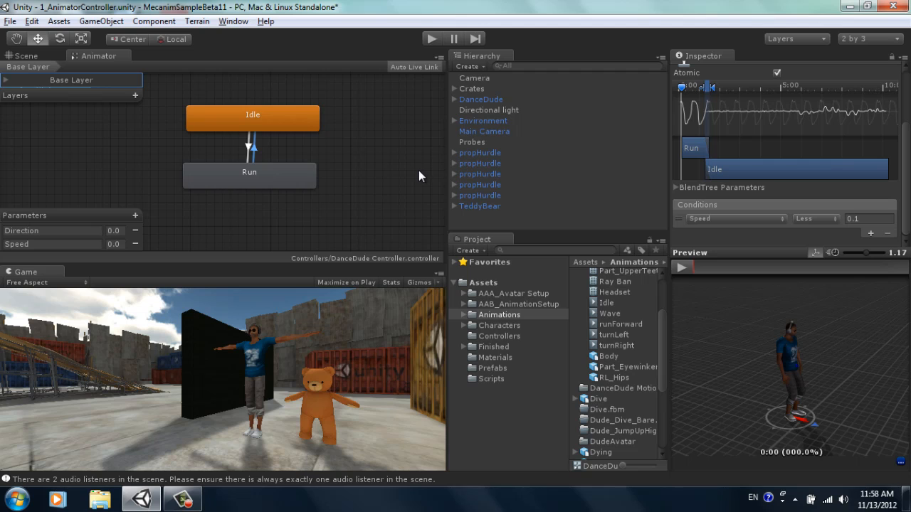
# Step: Run the scene to test making the characters run forward and turn right, and stop playback
pyautogui.click(430, 38)
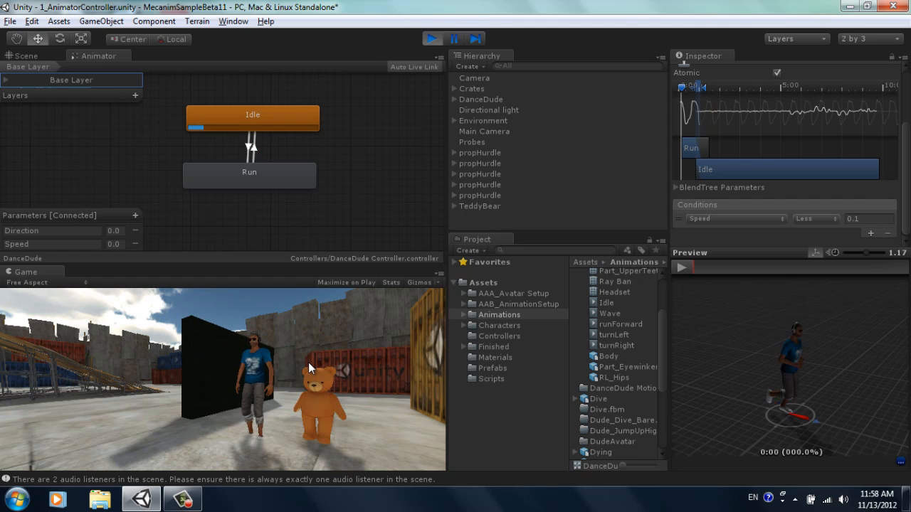
pyautogui.press('Up')
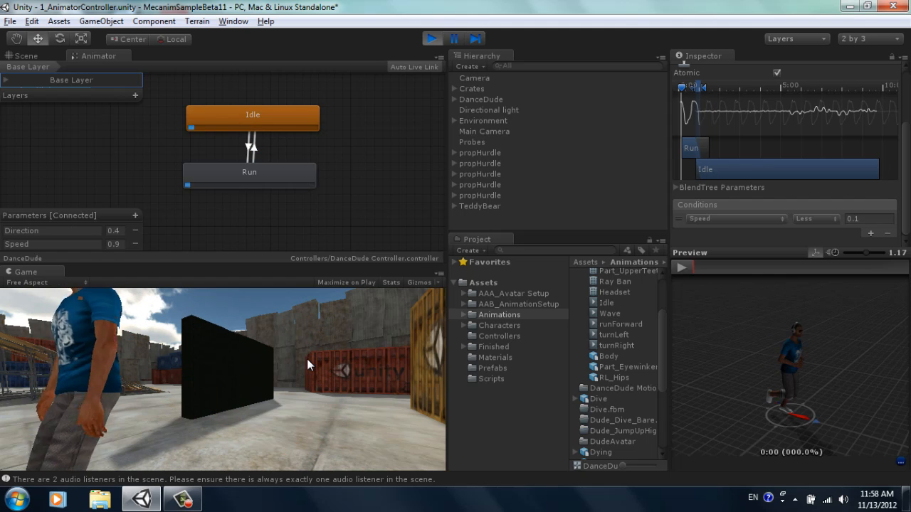
pyautogui.press('Right')
pyautogui.click(430, 39)
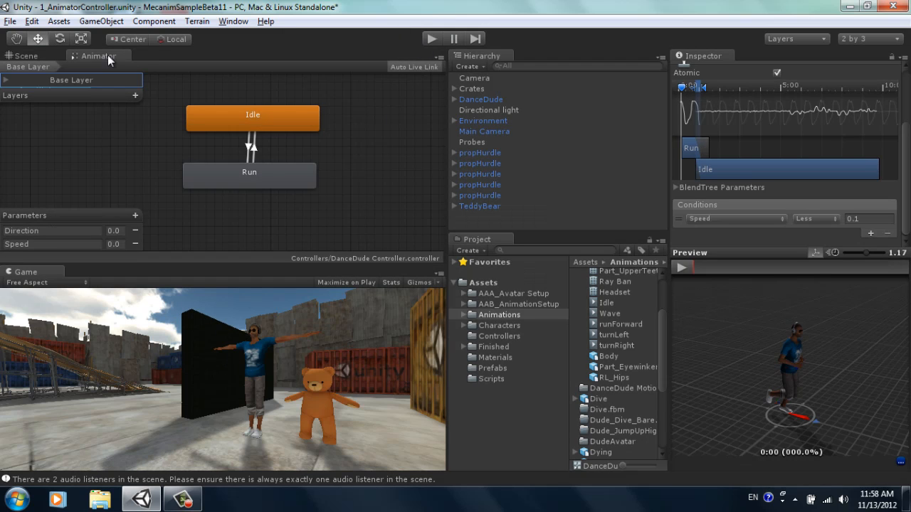
# Step: In the Scene view, move the Camera back and raise it to about X 0.11, Y 2.26, Z -2.47
pyautogui.click(41, 55)
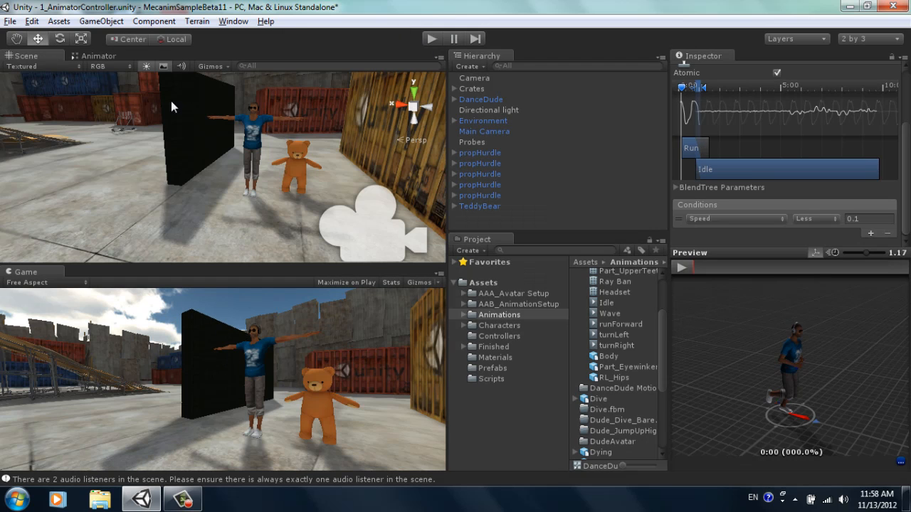
pyautogui.click(472, 77)
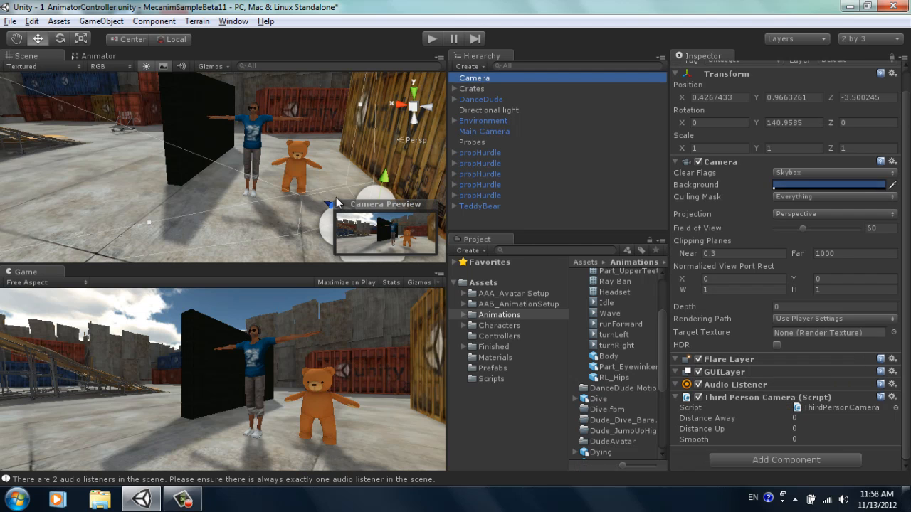
pyautogui.scroll(-5, 310, 190)
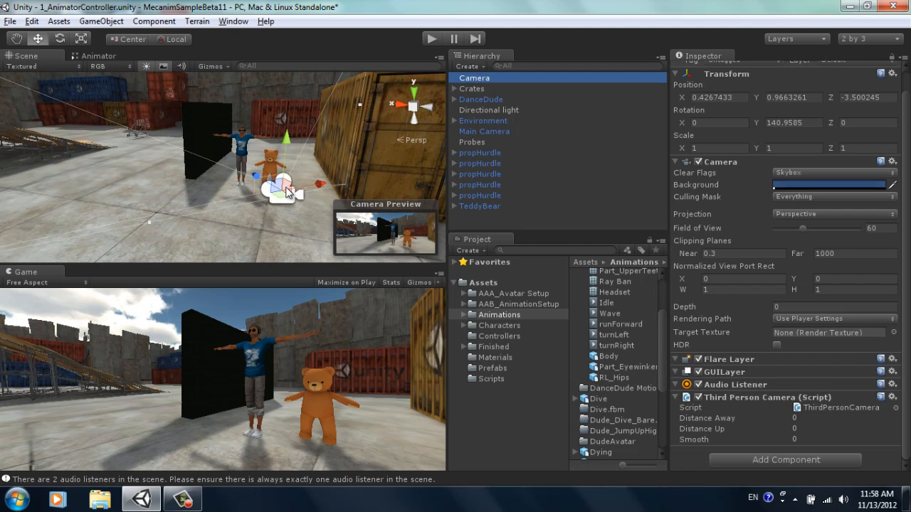
pyautogui.moveTo(283, 196); pyautogui.dragTo(310, 238)
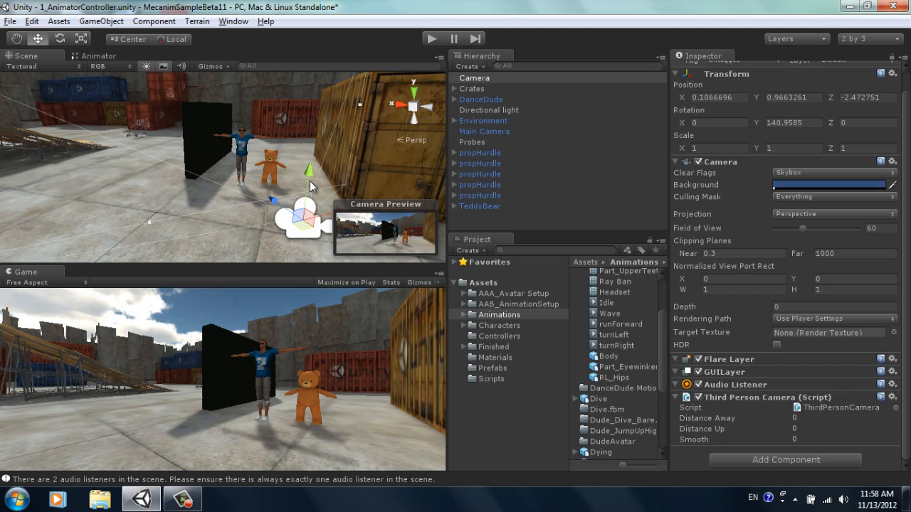
pyautogui.moveTo(310, 177); pyautogui.dragTo(317, 105)
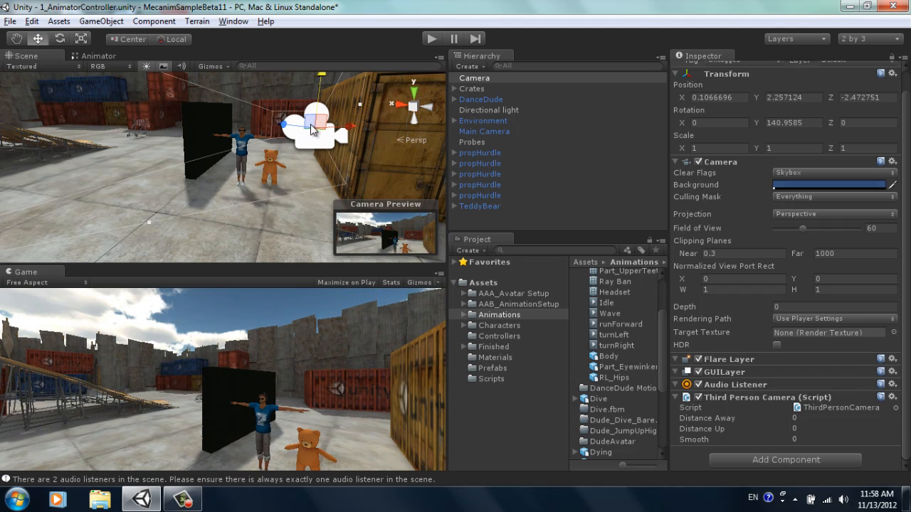
# Step: Rotate the Camera downward toward the characters, to about 20 degrees around X
pyautogui.press('e')
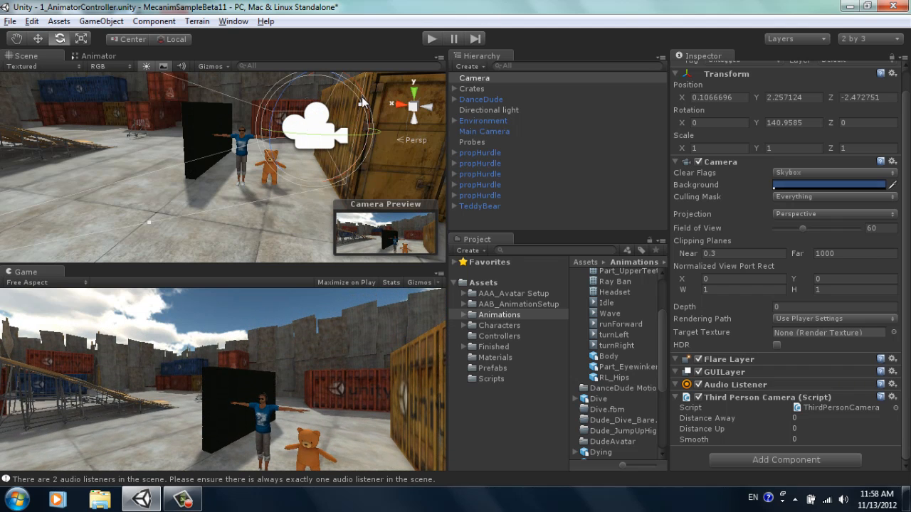
pyautogui.moveTo(362, 94)
pyautogui.mouseDown()
pyautogui.moveTo(356, 84)
pyautogui.moveTo(359, 109)
pyautogui.mouseUp()
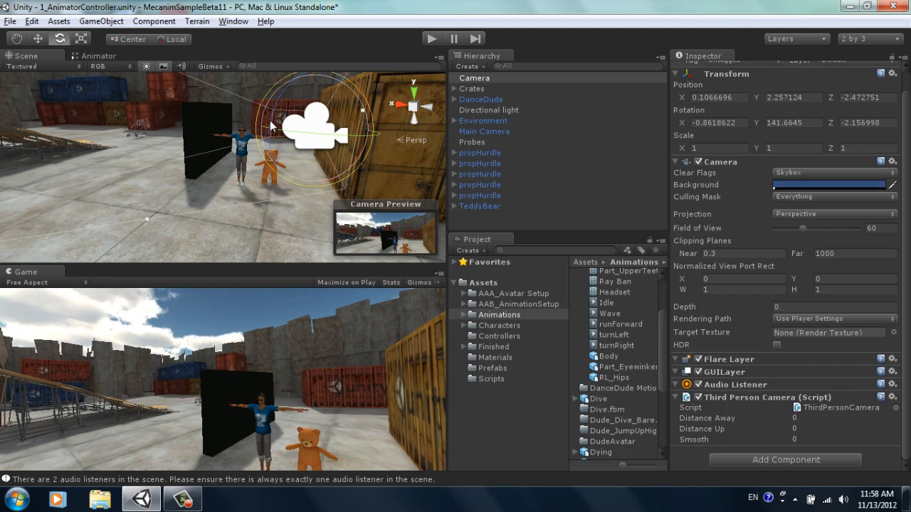
pyautogui.moveTo(273, 128); pyautogui.dragTo(282, 128)
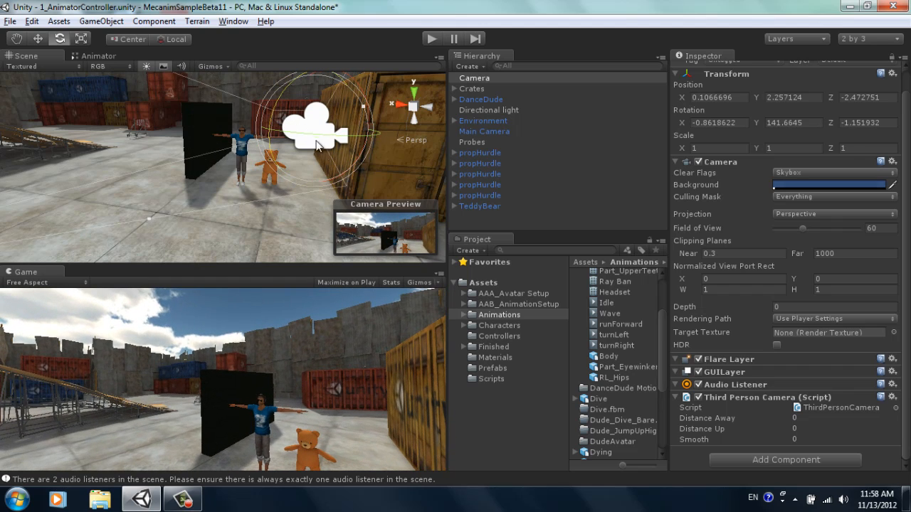
pyautogui.keyDown('alt'); pyautogui.moveTo(380, 168); pyautogui.dragTo(264, 90); pyautogui.keyUp('alt')
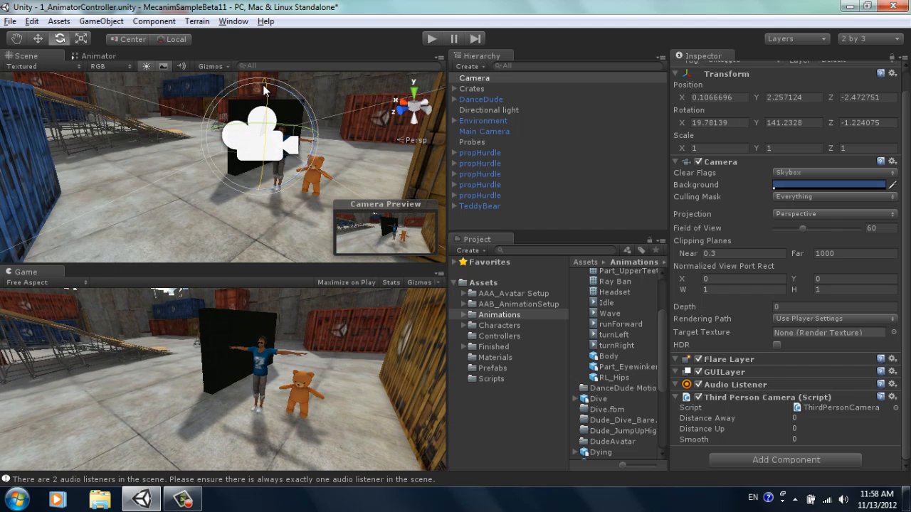
# Step: Pull the Camera back along its viewing axis to about X -0.39, Y 2.55, Z -1.85
pyautogui.press('w')
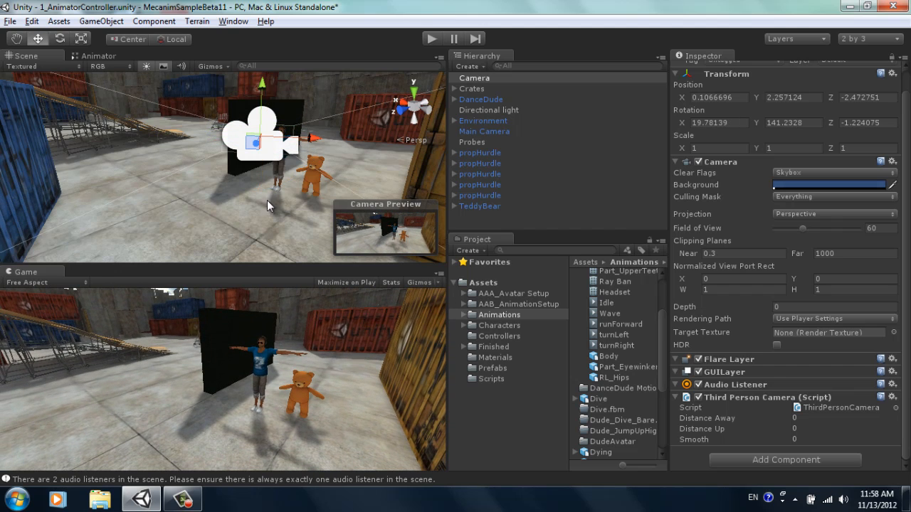
pyautogui.keyDown('alt'); pyautogui.moveTo(247, 203); pyautogui.dragTo(415, 201); pyautogui.keyUp('alt')
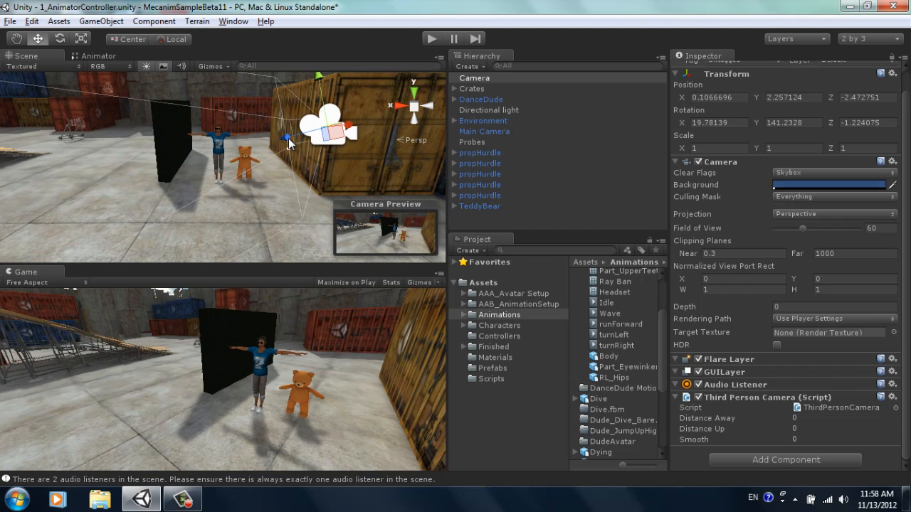
pyautogui.moveTo(288, 142); pyautogui.dragTo(337, 130)
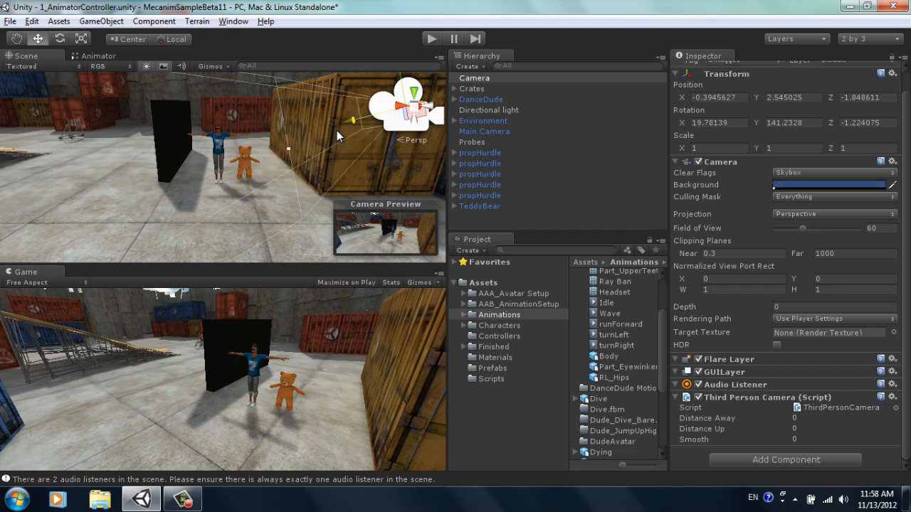
# Step: Play the scene, steer the characters forward, left and right around the yard and through the black crate wall, and stop playback
pyautogui.click(430, 39)
pyautogui.hotkey('ctrl', 'p')
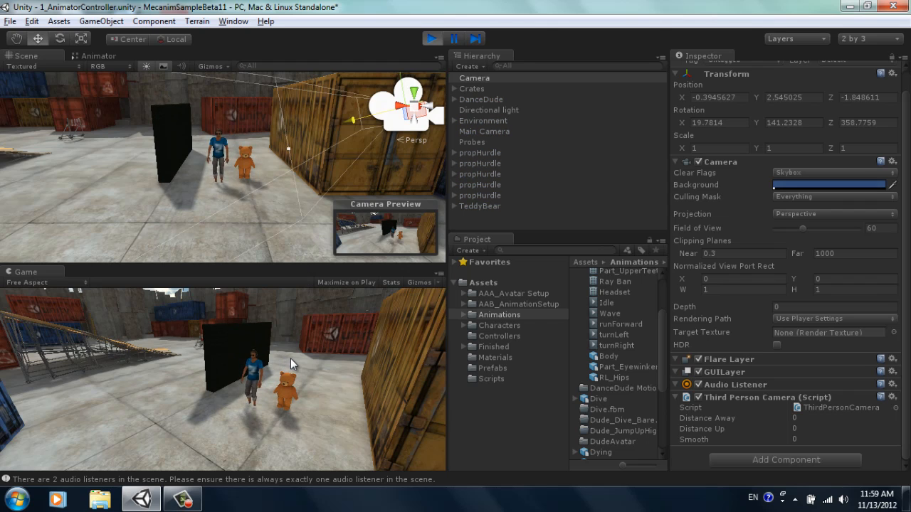
pyautogui.press('Up')
pyautogui.press('Right')
pyautogui.press('Up')
pyautogui.press('Right')
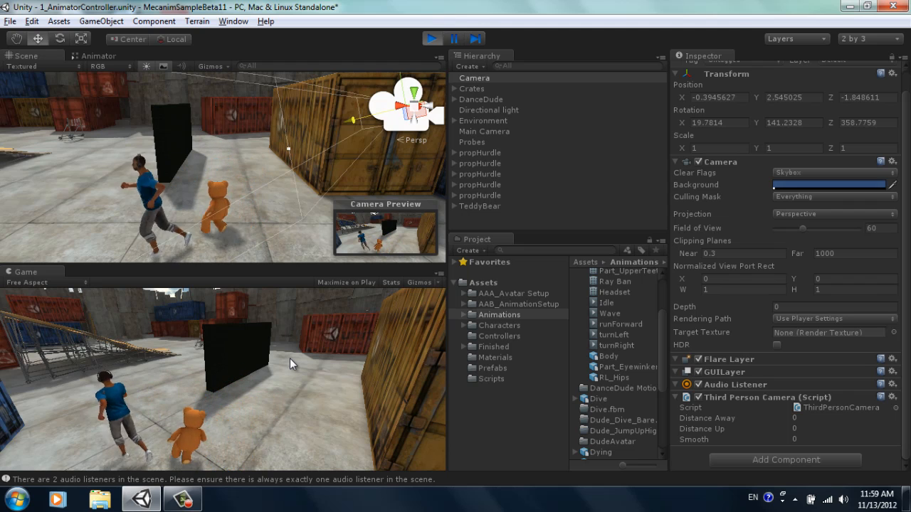
pyautogui.press('Up')
pyautogui.press('Right')
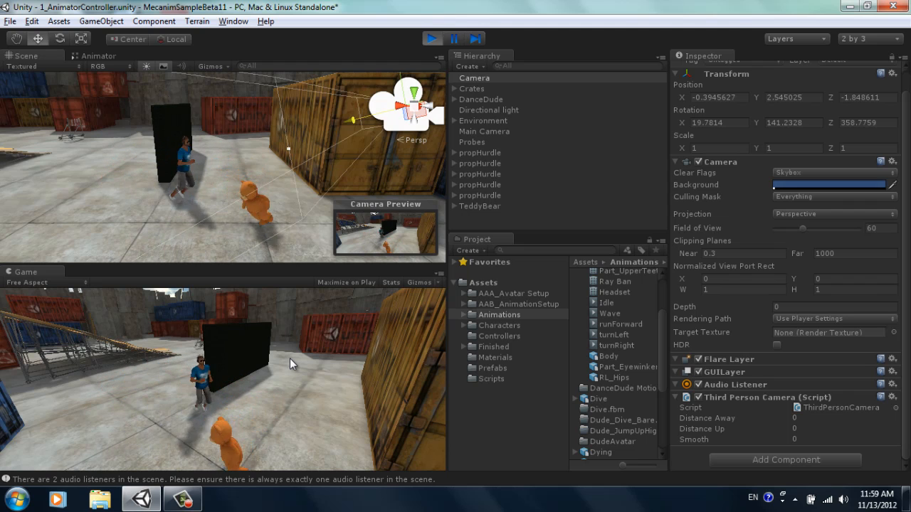
pyautogui.press('Left')
pyautogui.press('Up')
pyautogui.press('Left')
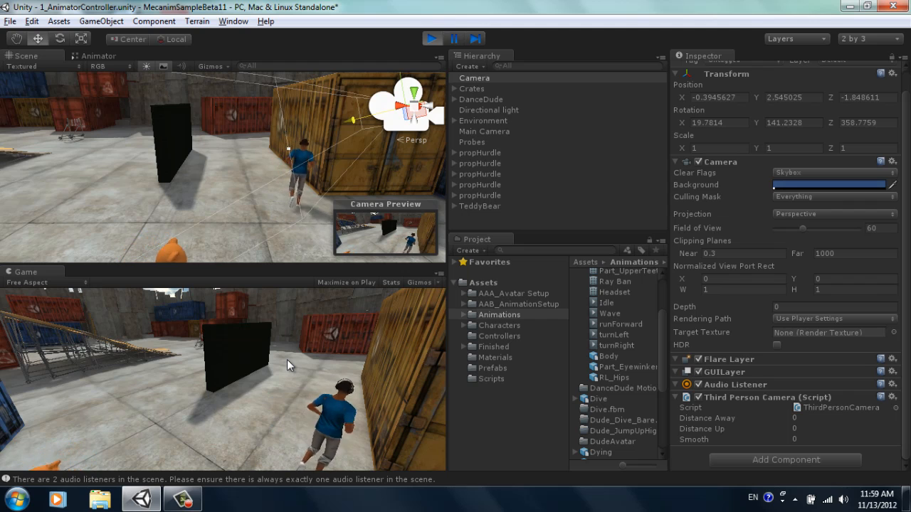
pyautogui.press('Up')
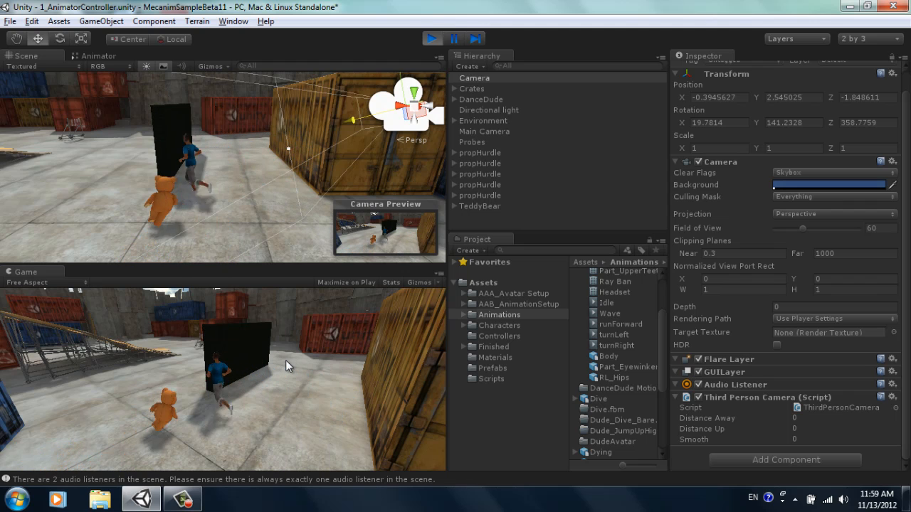
pyautogui.press('Right')
pyautogui.press('Up')
pyautogui.press('Right')
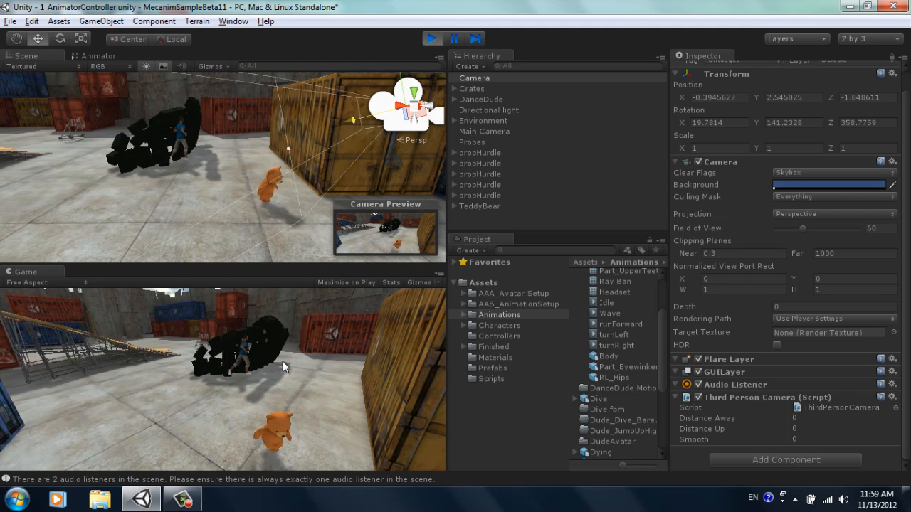
pyautogui.press('Left')
pyautogui.press('Up')
pyautogui.press('Right')
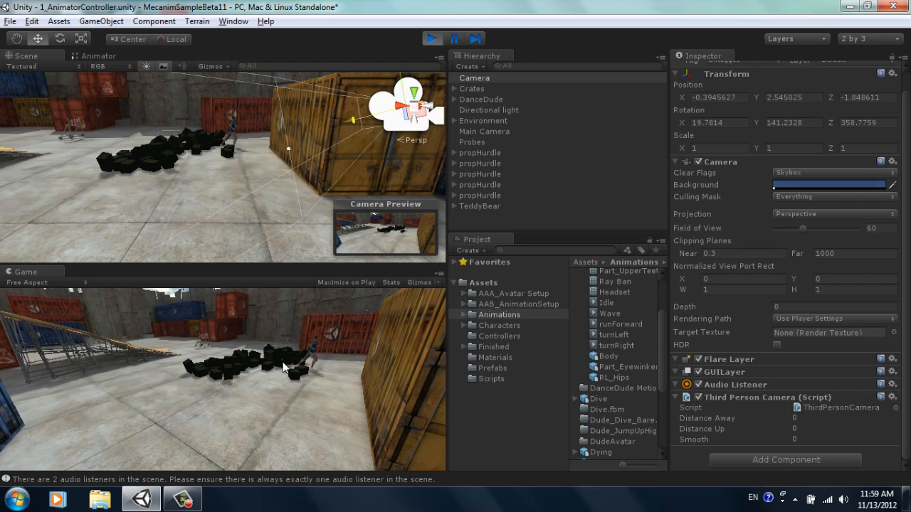
pyautogui.press('Up')
pyautogui.press('Right')
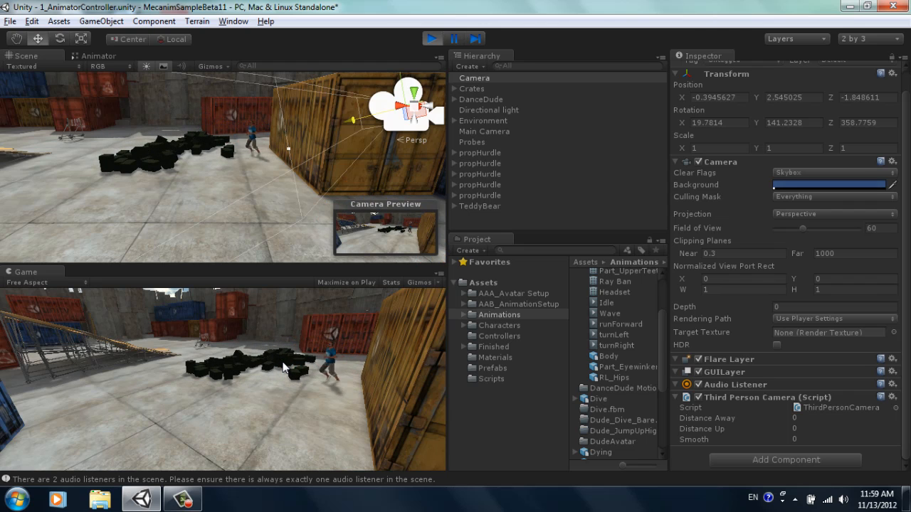
pyautogui.press('Left')
pyautogui.press('Up')
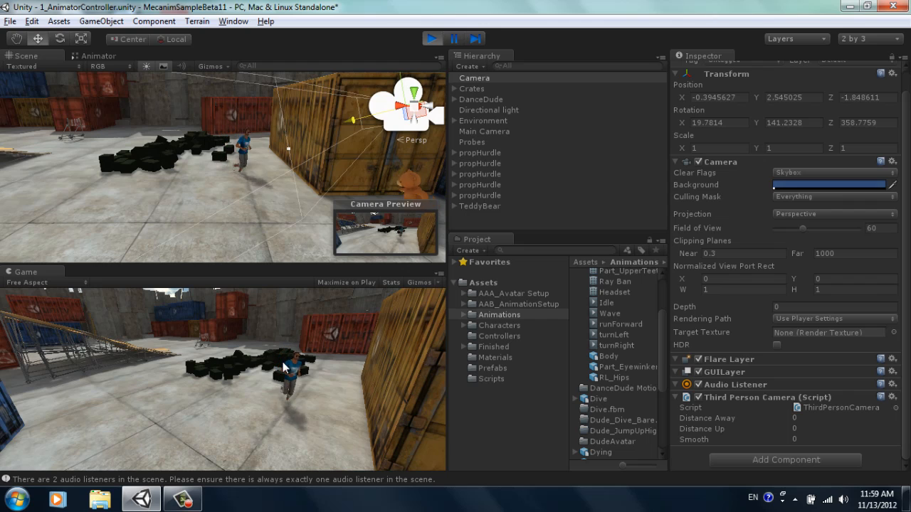
pyautogui.click(432, 39)
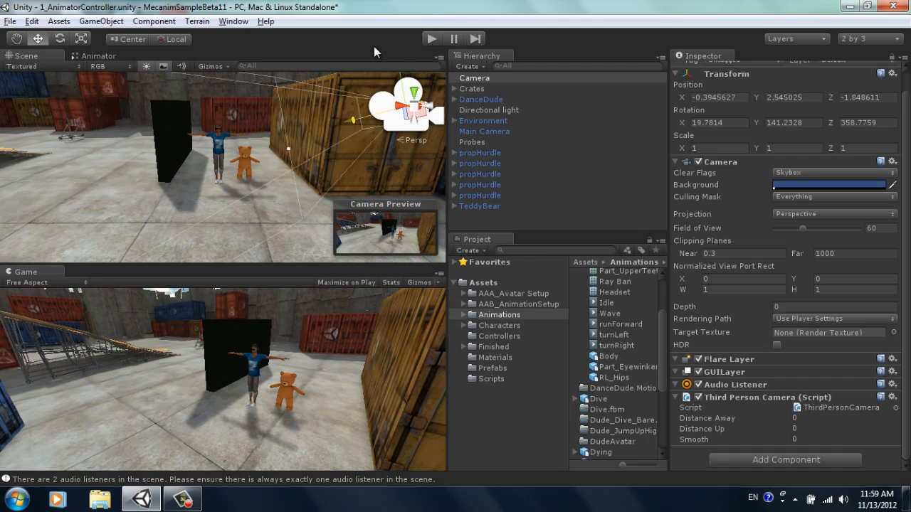
# Step: In the DanceDude motion file's import settings, enable Loop Pose for the Wave clip and bake its root Y position into the pose
pyautogui.click(100, 54)
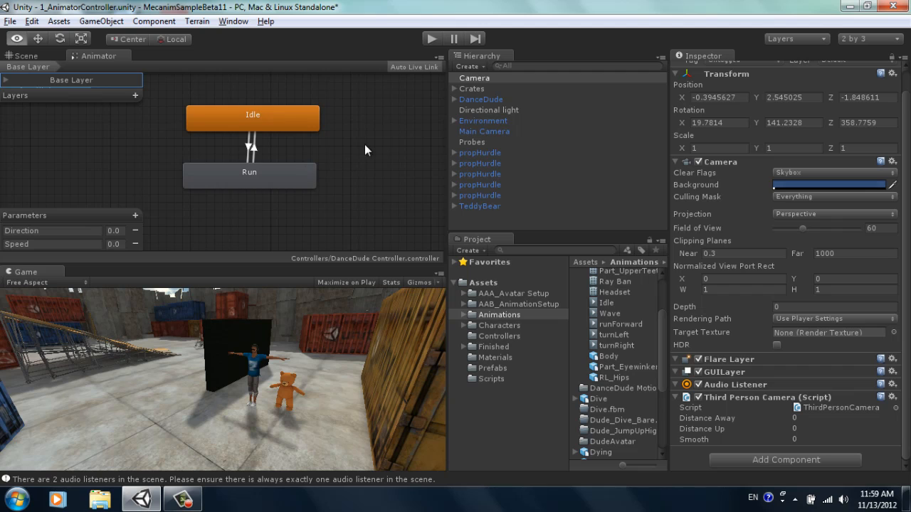
pyautogui.keyDown('alt'); pyautogui.moveTo(364, 144); pyautogui.dragTo(367, 180); pyautogui.keyUp('alt')
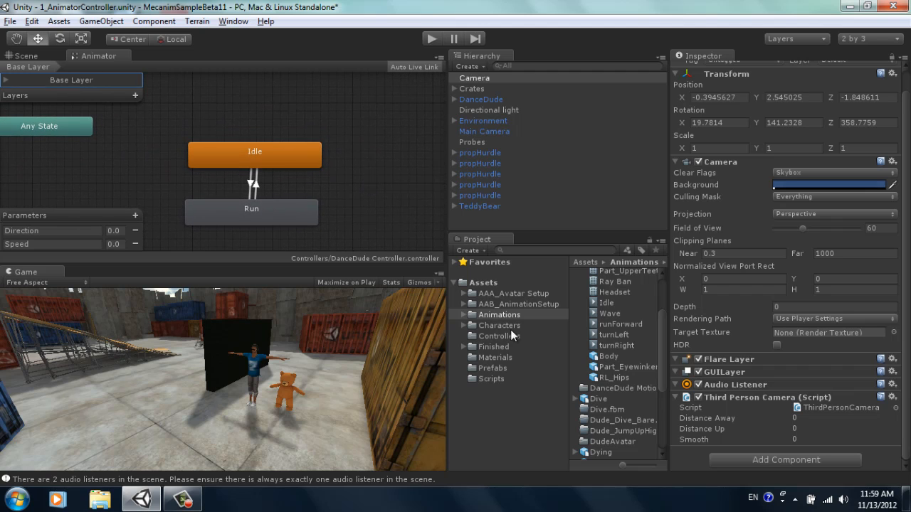
pyautogui.moveTo(664, 343); pyautogui.dragTo(663, 297)
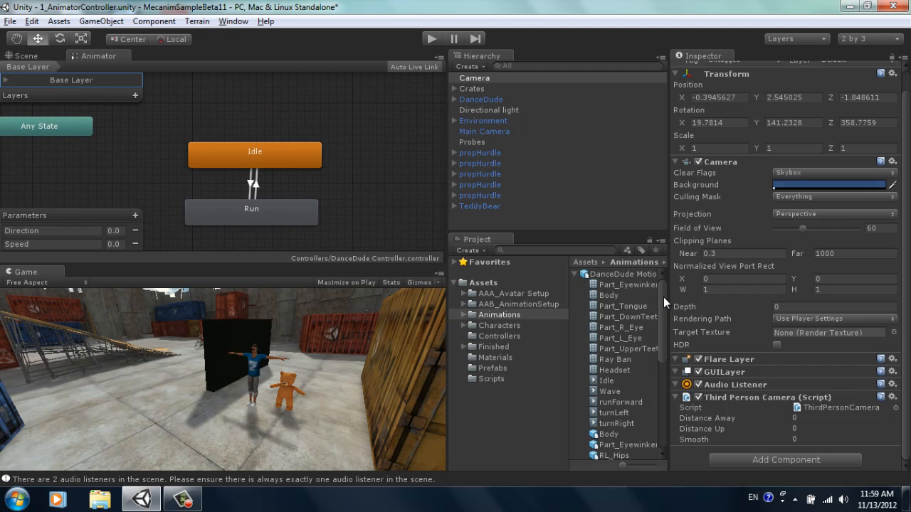
pyautogui.click(615, 274)
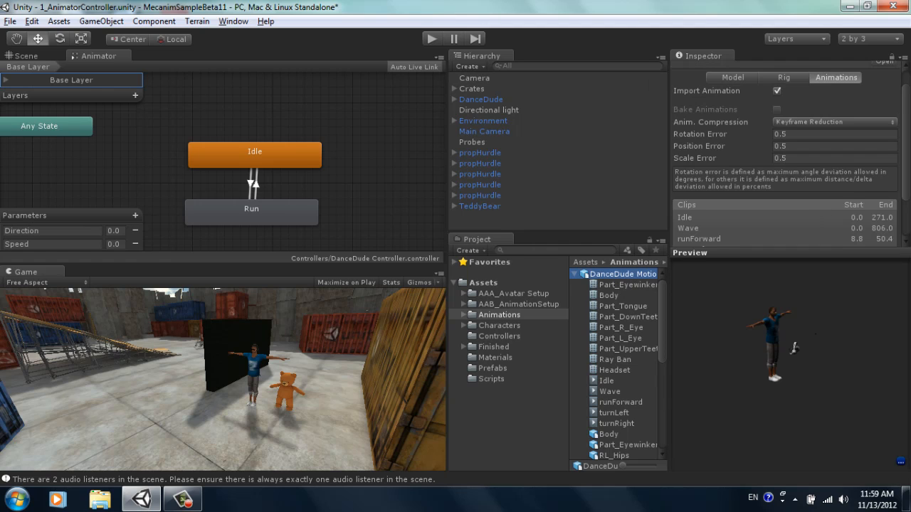
pyautogui.scroll(-1, 754, 165)
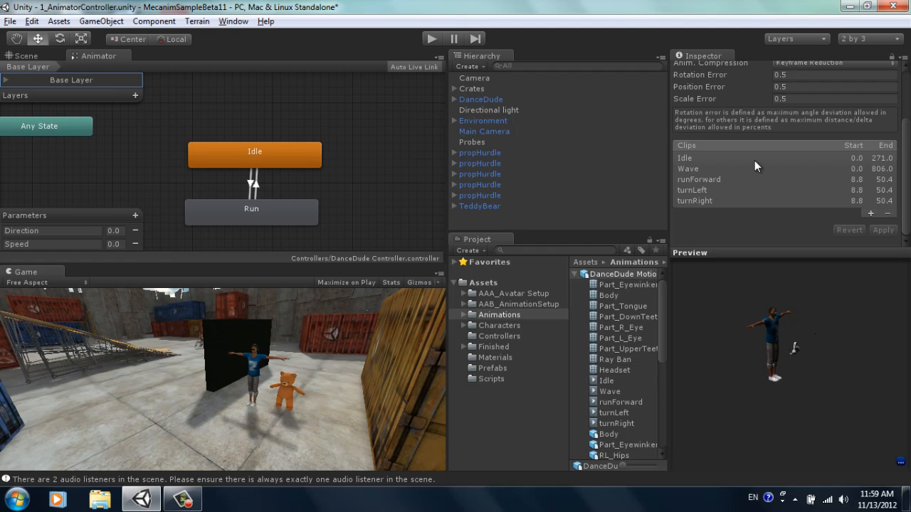
pyautogui.click(688, 170)
pyautogui.moveTo(907, 147); pyautogui.dragTo(907, 177)
pyautogui.click(777, 123)
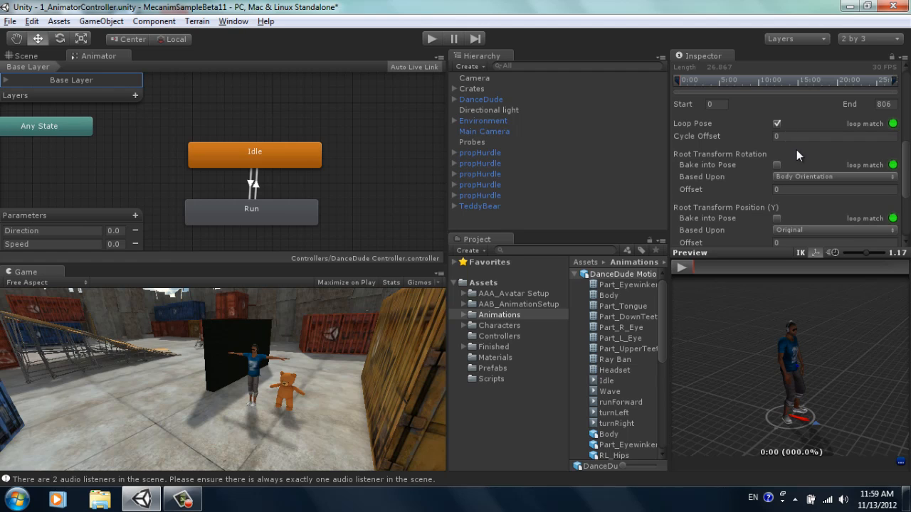
pyautogui.click(777, 218)
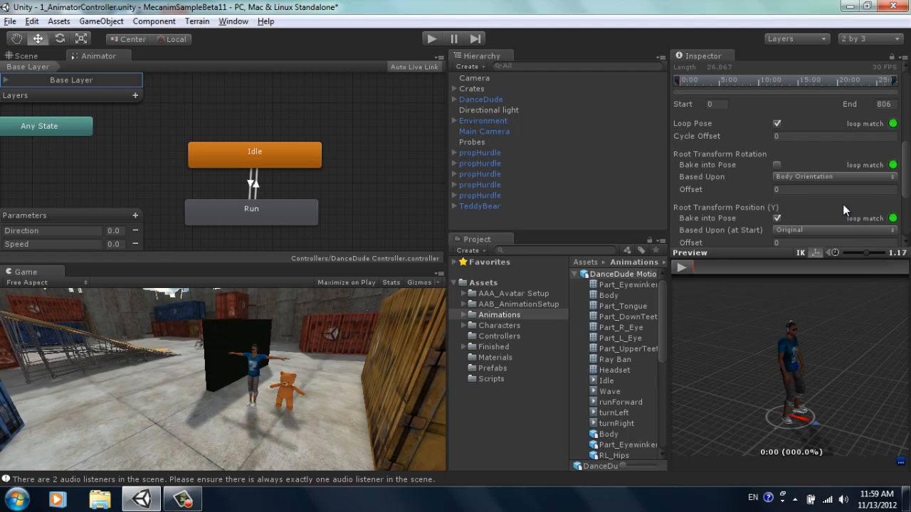
# Step: Preview the Wave clip and try baking its root XZ position into the pose
pyautogui.click(679, 267)
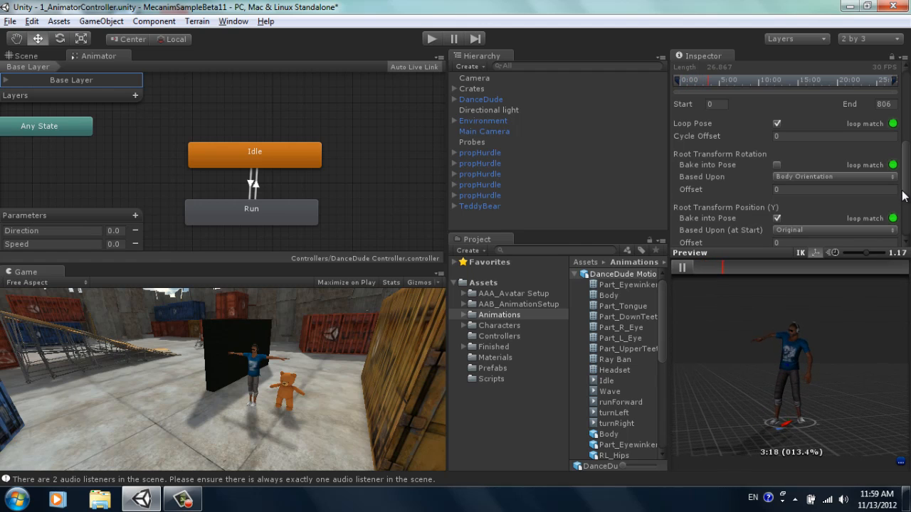
pyautogui.scroll(-5, 905, 185)
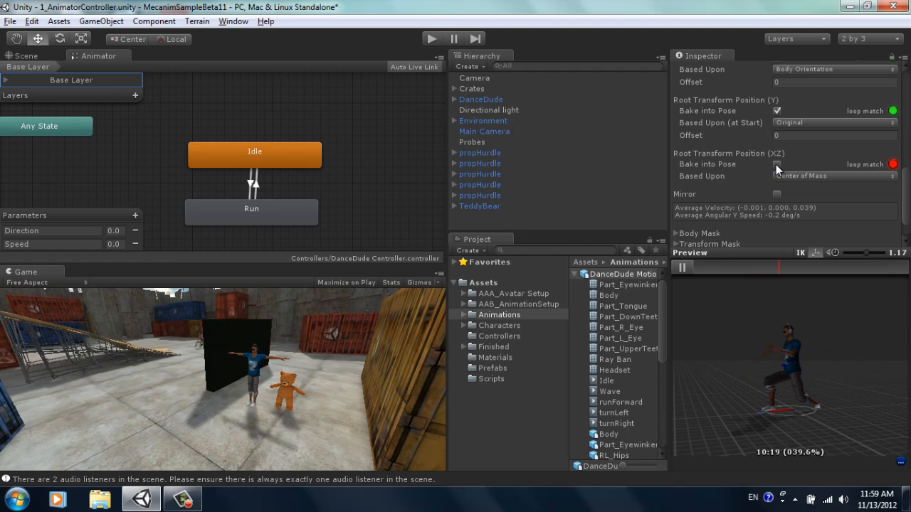
pyautogui.click(776, 165)
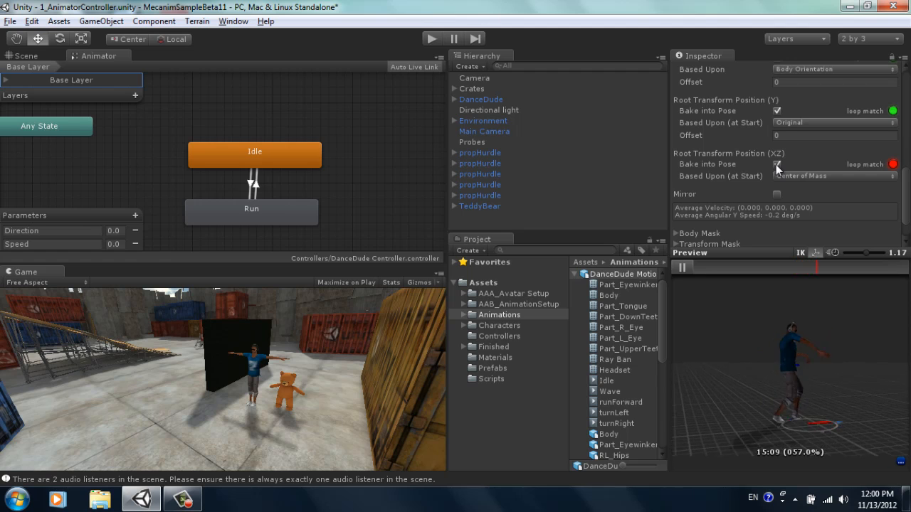
pyautogui.scroll(3, 779, 162)
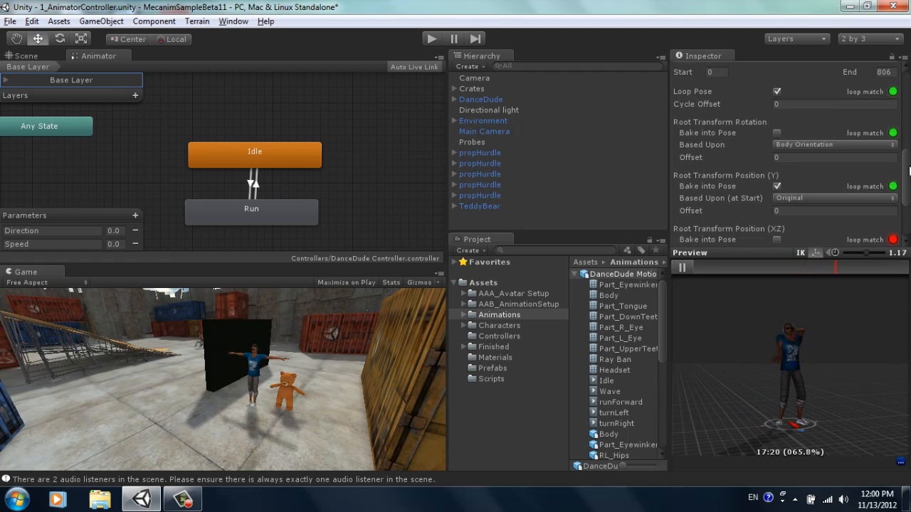
# Step: Bake the Wave clip's root rotation into the pose, stop the preview, and apply the import settings
pyautogui.click(777, 152)
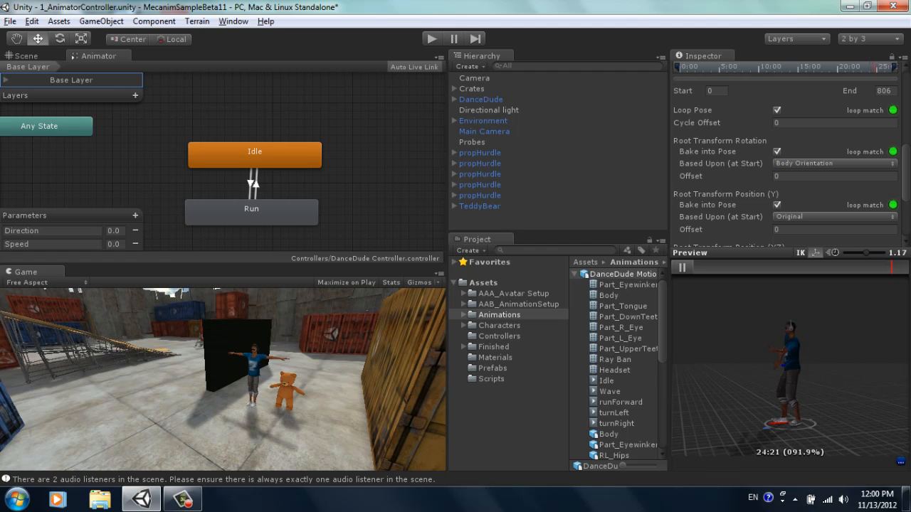
pyautogui.moveTo(906, 161); pyautogui.dragTo(909, 188)
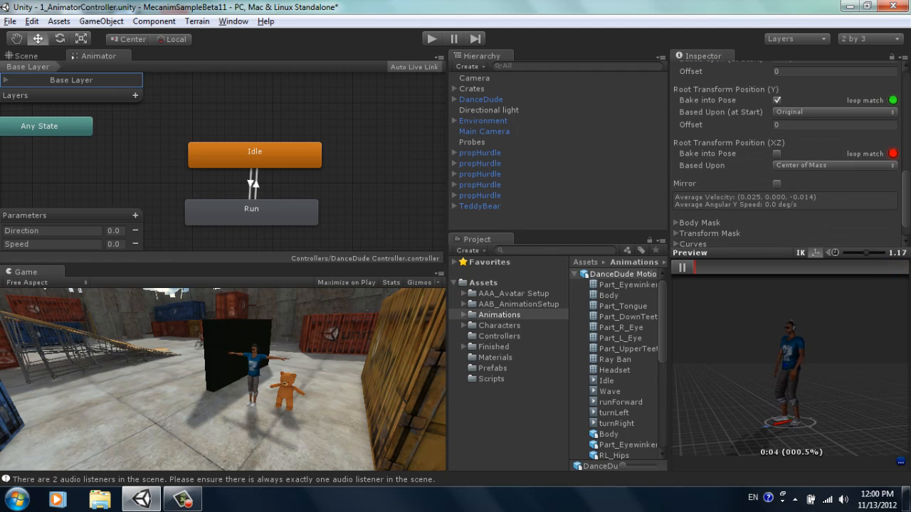
pyautogui.click(681, 267)
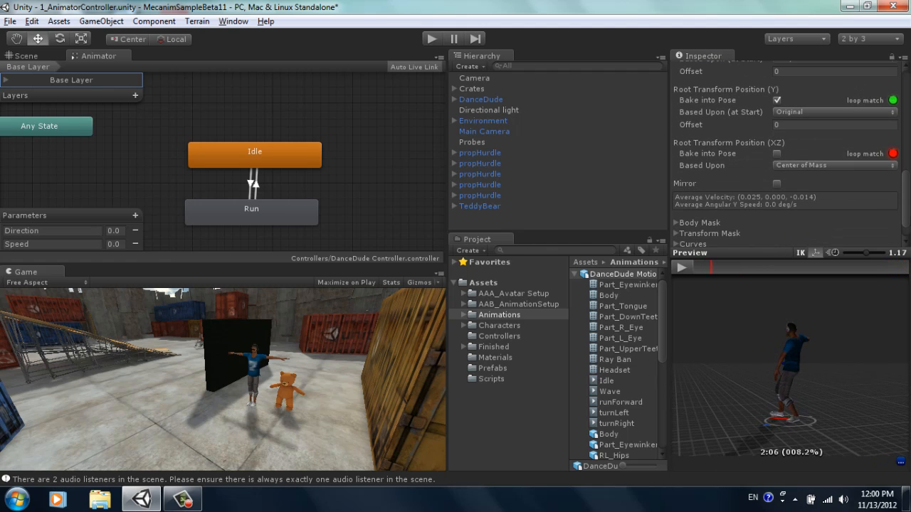
pyautogui.scroll(-2, 907, 210)
pyautogui.click(889, 229)
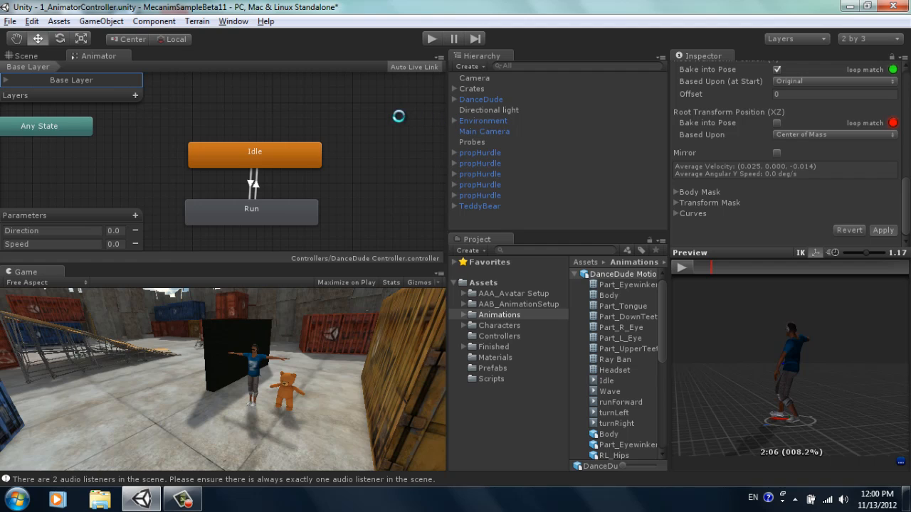
# Step: Add the Wave clip as a state in the DanceDude controller graph and place it directly above Idle
pyautogui.click(609, 392)
pyautogui.moveTo(612, 393); pyautogui.dragTo(355, 152)
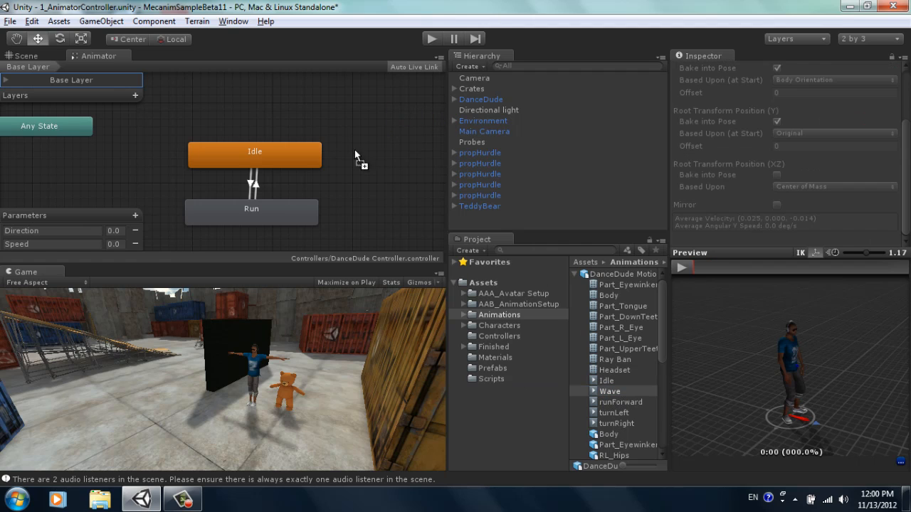
pyautogui.moveTo(282, 107); pyautogui.dragTo(282, 107)
pyautogui.moveTo(369, 121); pyautogui.dragTo(291, 113)
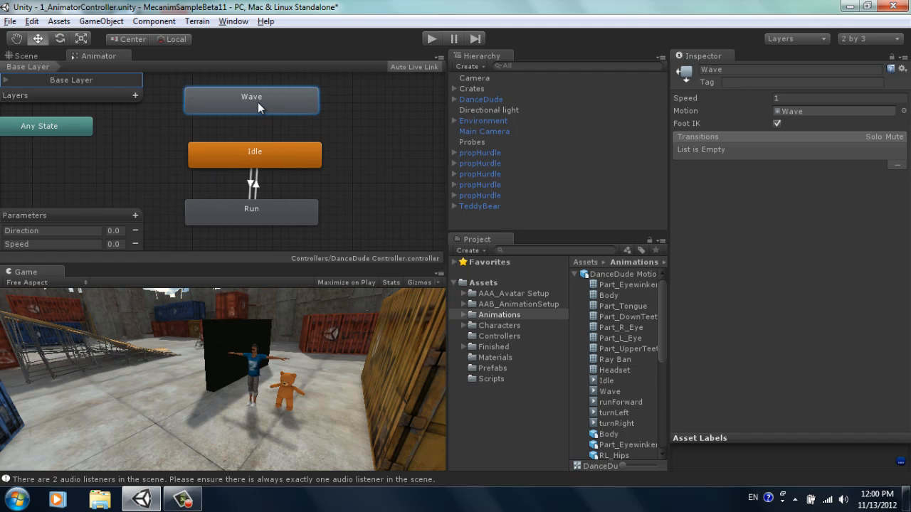
# Step: Add a Bool parameter named Dance to the DanceDude animator controller
pyautogui.click(135, 215)
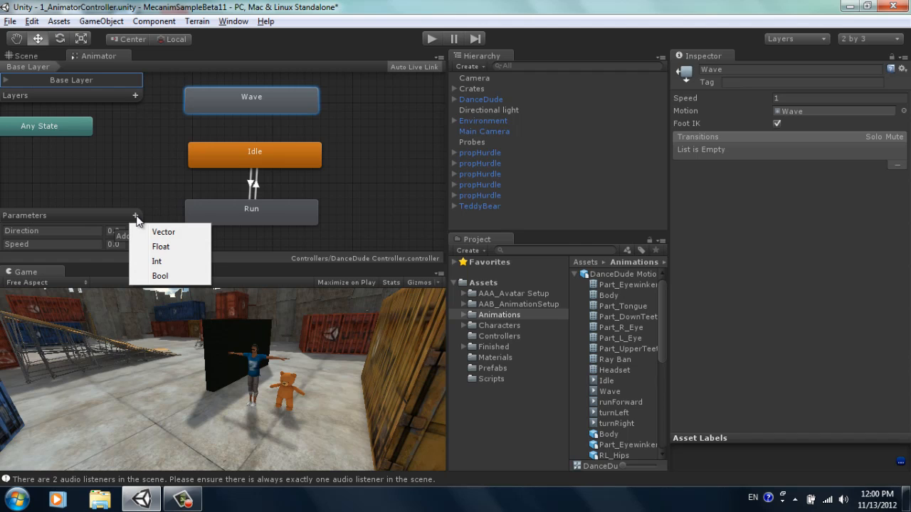
pyautogui.click(175, 278)
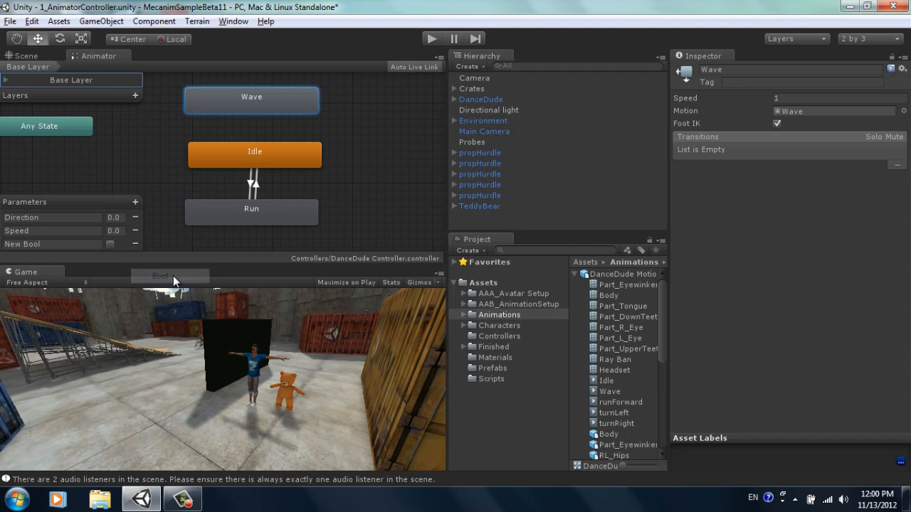
pyautogui.moveTo(60, 243); pyautogui.dragTo(1, 245)
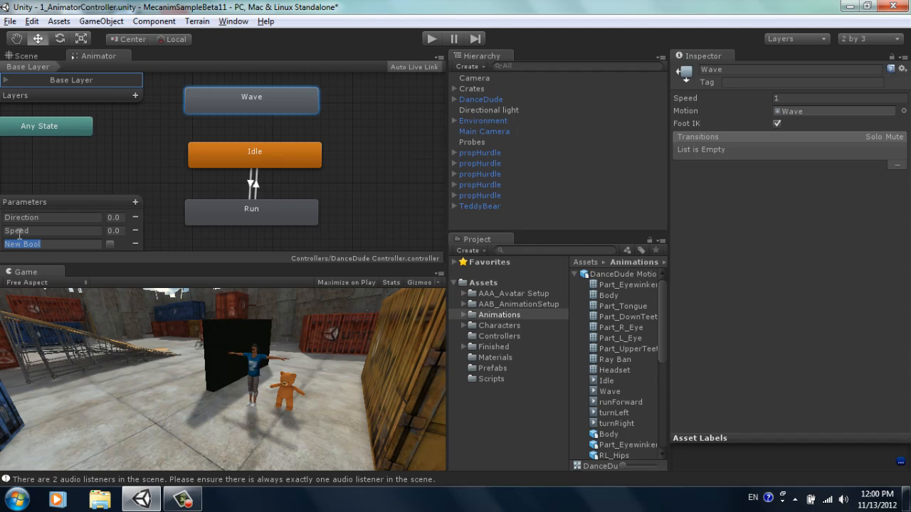
pyautogui.write('Dance')
# Step: Create transitions from Idle to Wave and from Wave back to Idle
pyautogui.click(233, 160)
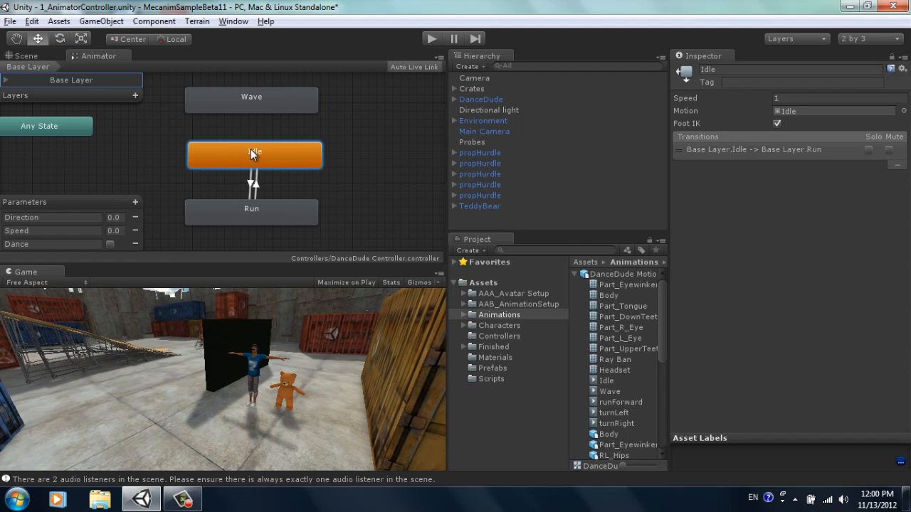
pyautogui.rightClick(251, 150)
pyautogui.click(257, 155)
pyautogui.click(249, 97)
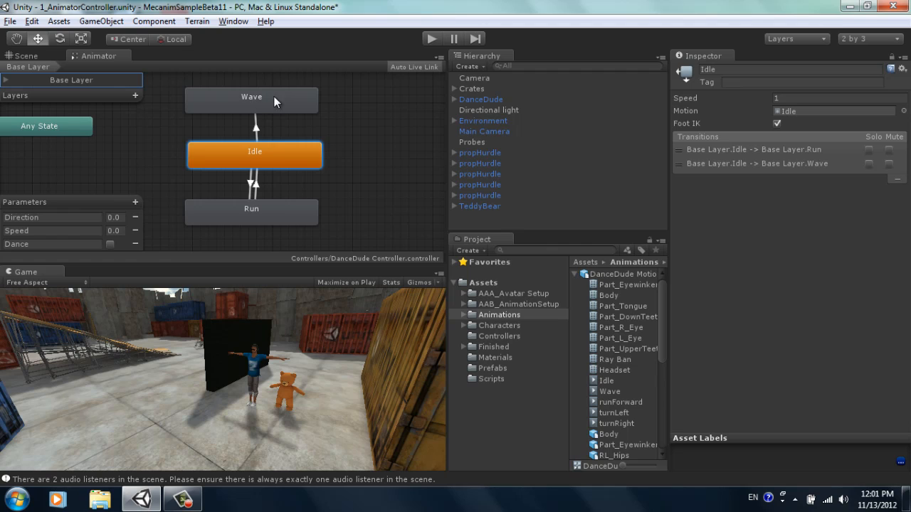
pyautogui.click(251, 97)
pyautogui.rightClick(277, 101)
pyautogui.click(317, 108)
pyautogui.click(281, 161)
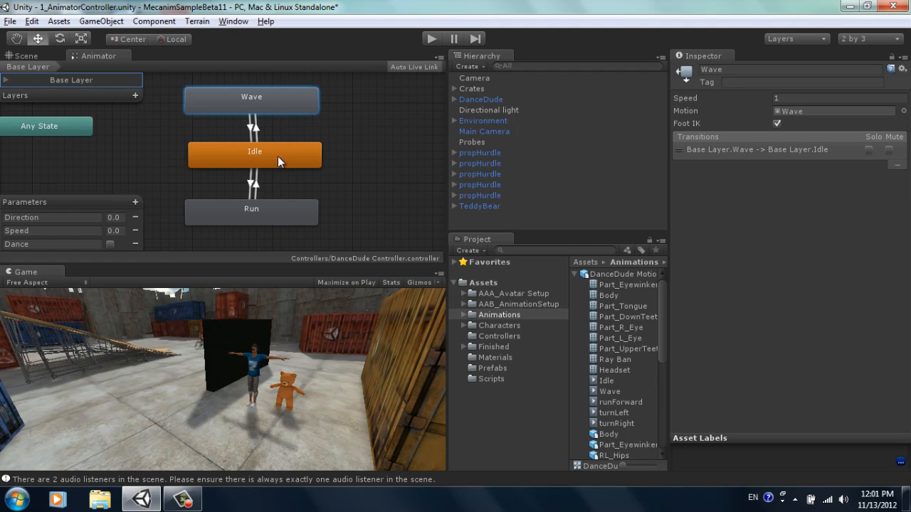
# Step: Set the Idle-to-Wave transition's condition to Dance being true, and check the condition of the Wave-to-Idle transition
pyautogui.click(256, 129)
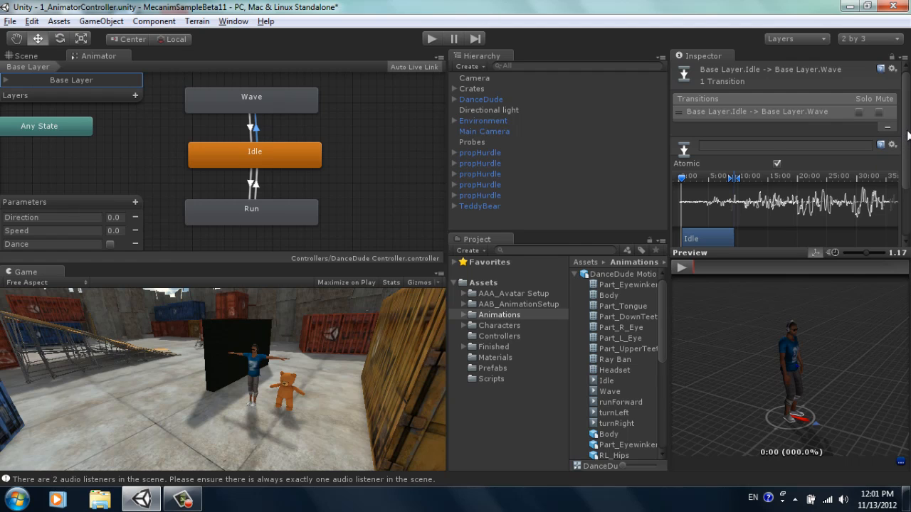
pyautogui.moveTo(905, 137); pyautogui.dragTo(909, 197)
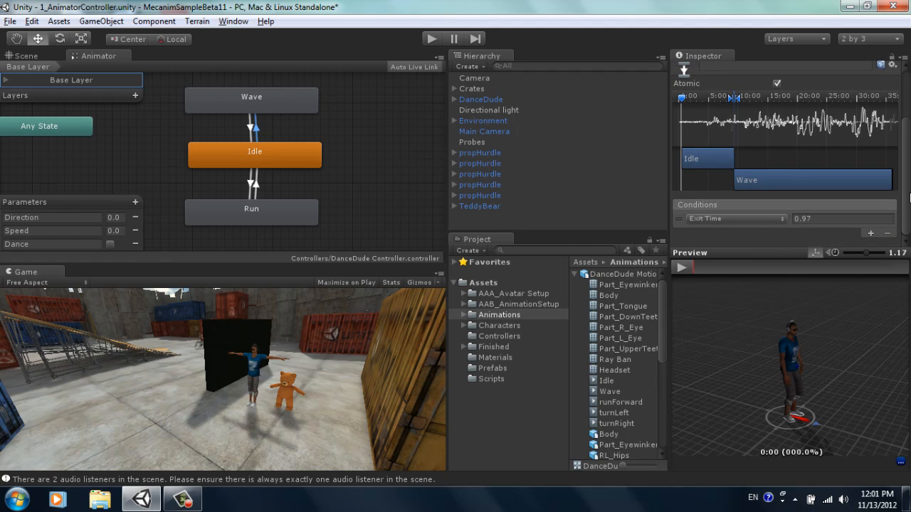
pyautogui.click(750, 219)
pyautogui.click(732, 263)
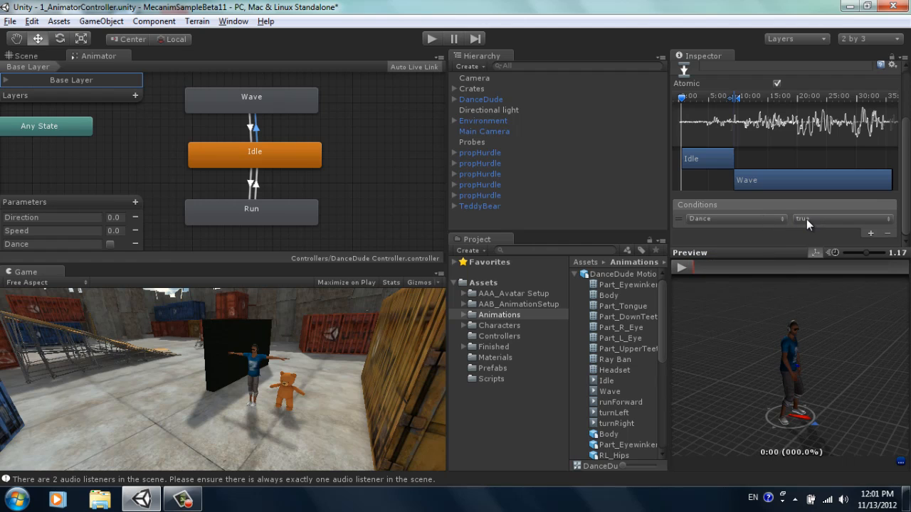
pyautogui.click(251, 126)
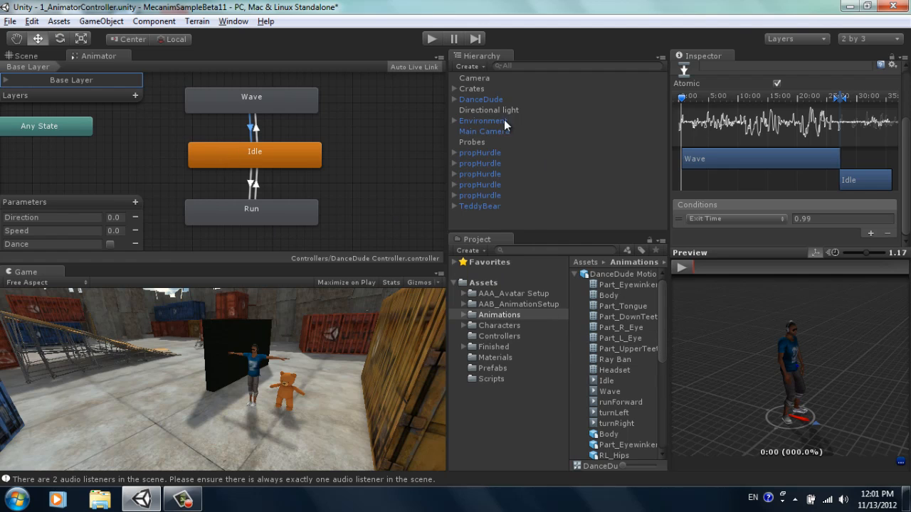
# Step: Open DanceDude's IdleRunJump script in MonoDevelop, review how Fire2 toggles the Dance parameter, and return to Unity
pyautogui.click(483, 99)
pyautogui.click(905, 289)
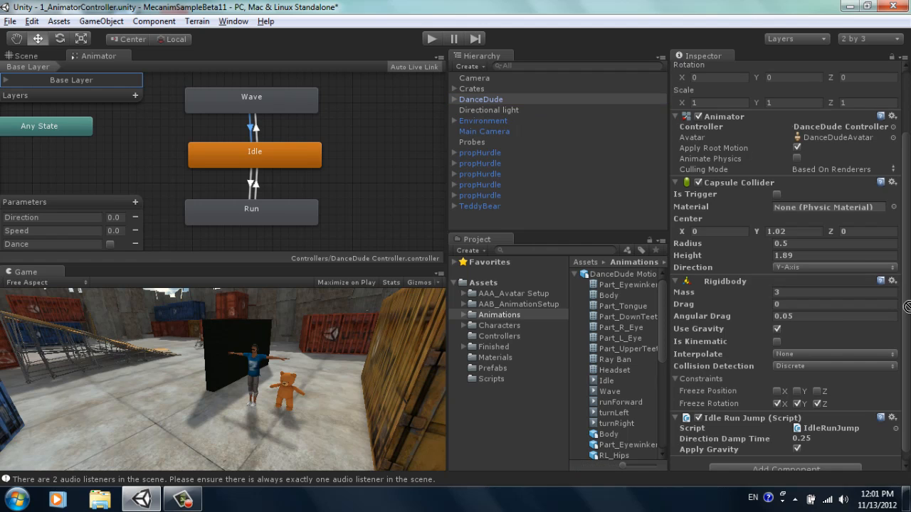
pyautogui.moveTo(908, 295); pyautogui.dragTo(907, 325)
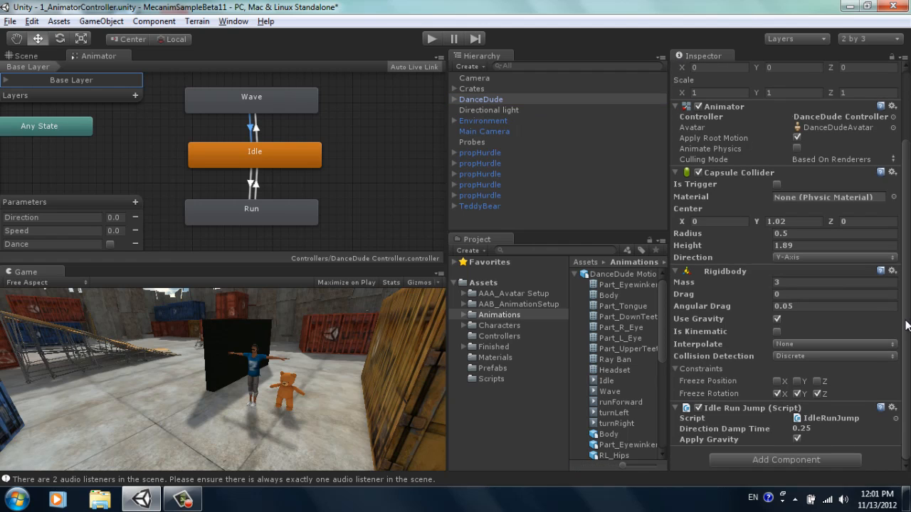
pyautogui.click(831, 418)
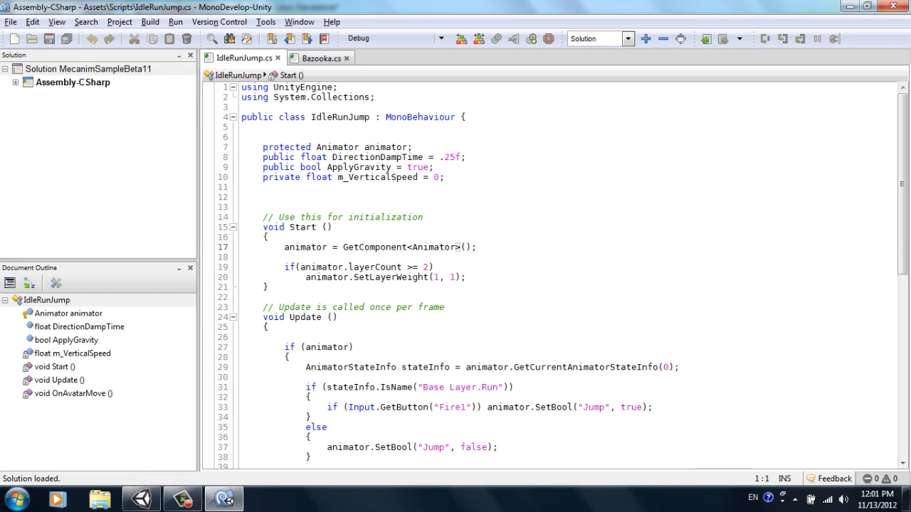
pyautogui.moveTo(905, 227); pyautogui.dragTo(909, 340)
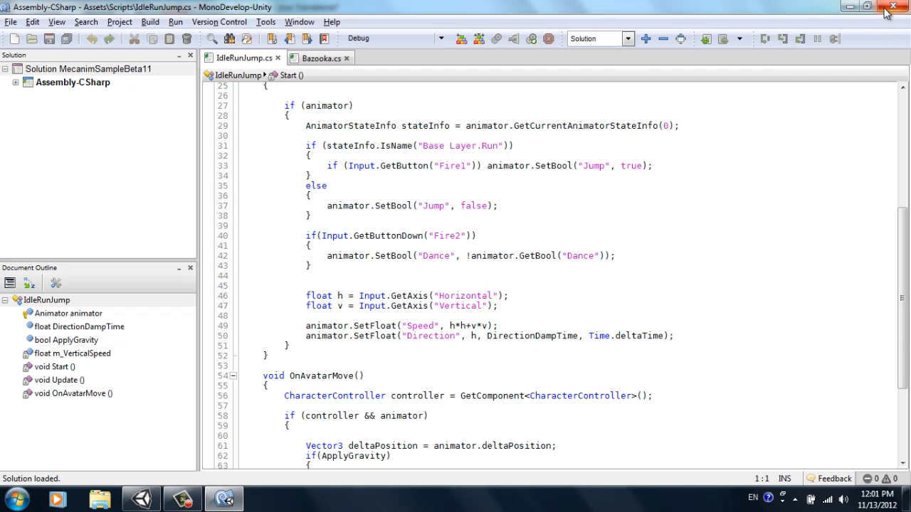
pyautogui.click(849, 7)
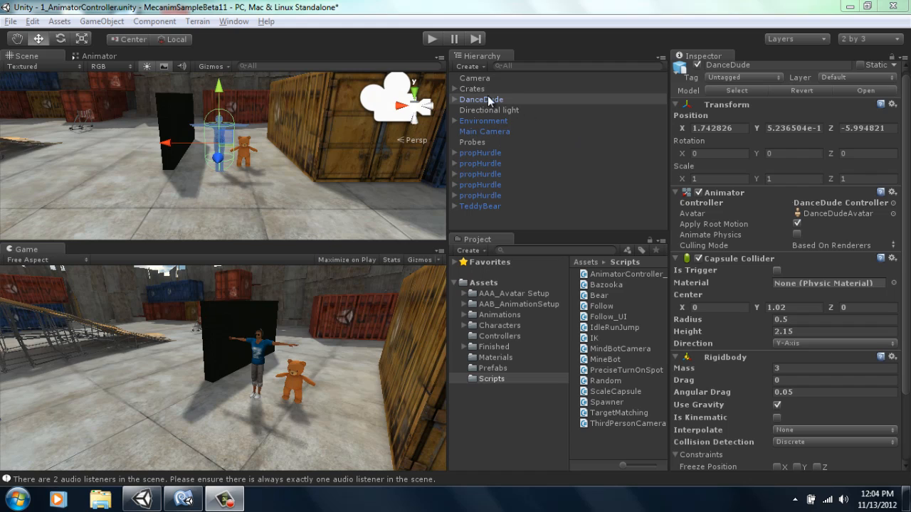
# Step: Make Camera a child of DanceDude and start playing the scene
pyautogui.moveTo(477, 78); pyautogui.dragTo(491, 99)
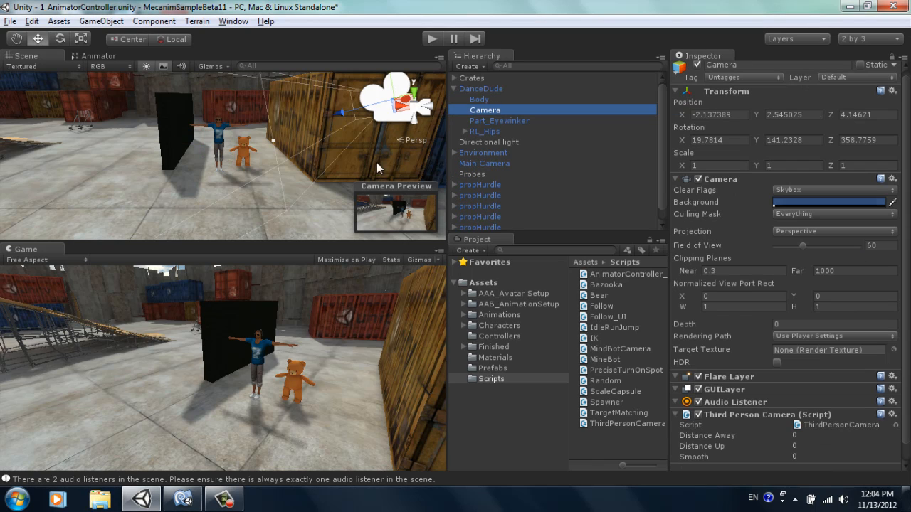
pyautogui.click(430, 39)
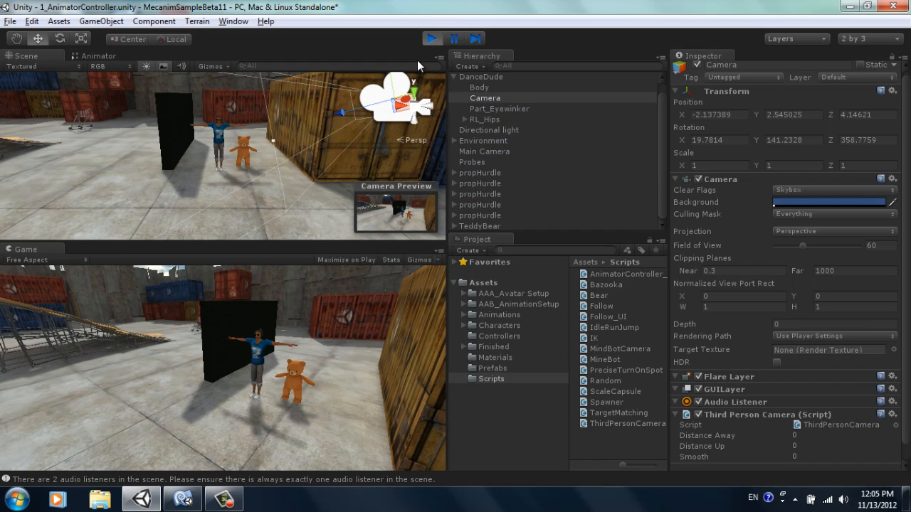